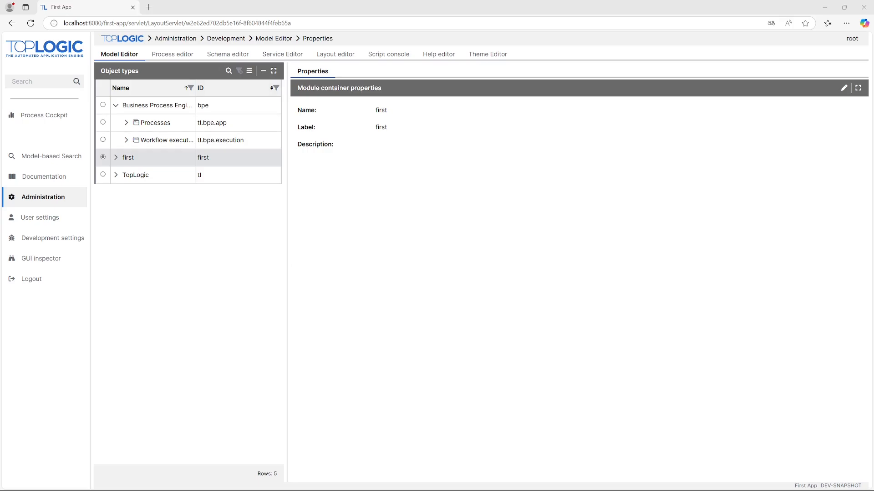
Step: Create a new module named first.app.purchasing with the English label Purchasing
{"action": "left_click", "coordinate": [249, 70]}
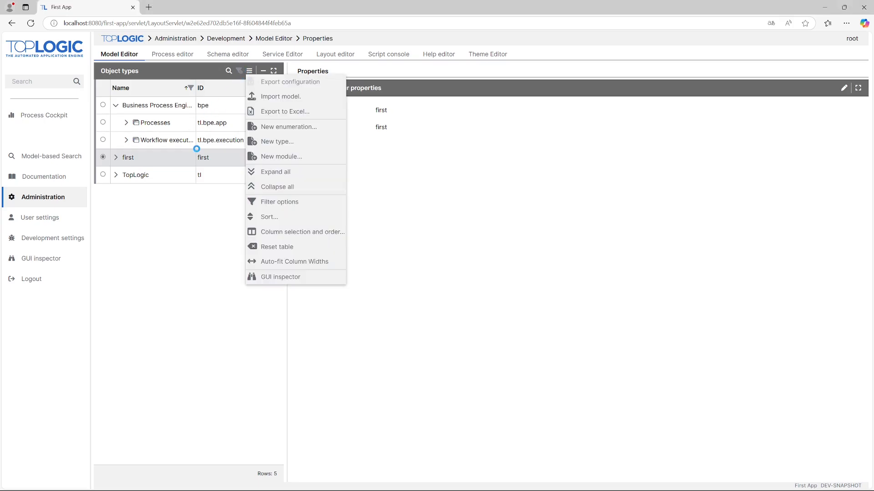
{"action": "left_click", "coordinate": [291, 156]}
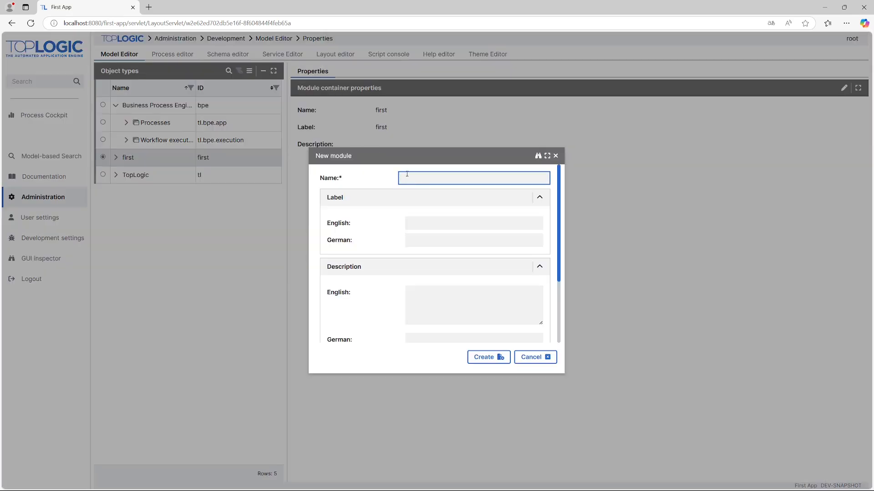
{"action": "type", "text": "first.app.purchasing"}
{"action": "left_click", "coordinate": [423, 220]}
{"action": "type", "text": "Purchasing"}
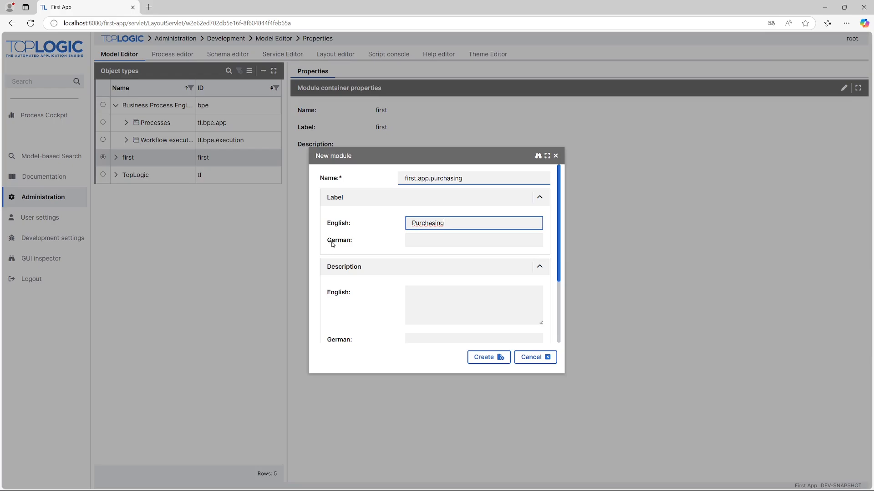
{"action": "scroll", "coordinate": [369, 290], "scroll_direction": "down", "scroll_amount": 3}
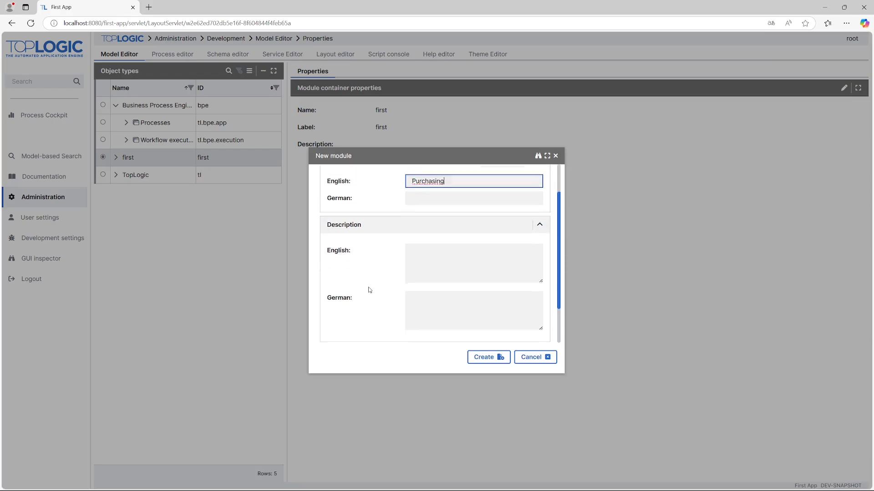
{"action": "scroll", "coordinate": [369, 289], "scroll_direction": "up", "scroll_amount": 3}
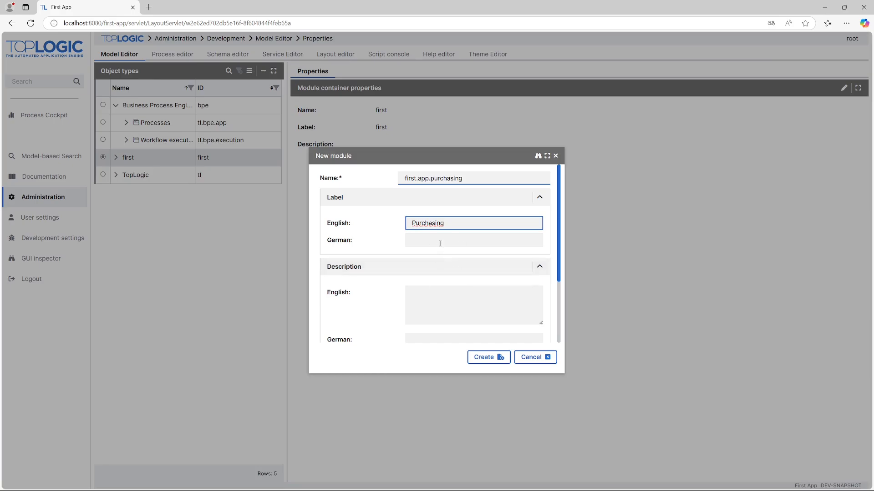
{"action": "left_click", "coordinate": [490, 358]}
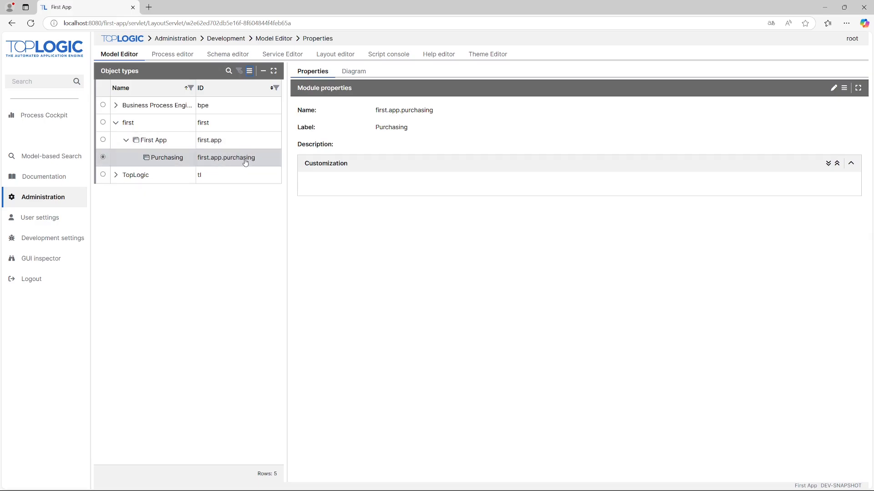
Step: Open the Purchasing module's diagram and create a type with the ID Customer in it
{"action": "left_click", "coordinate": [353, 72]}
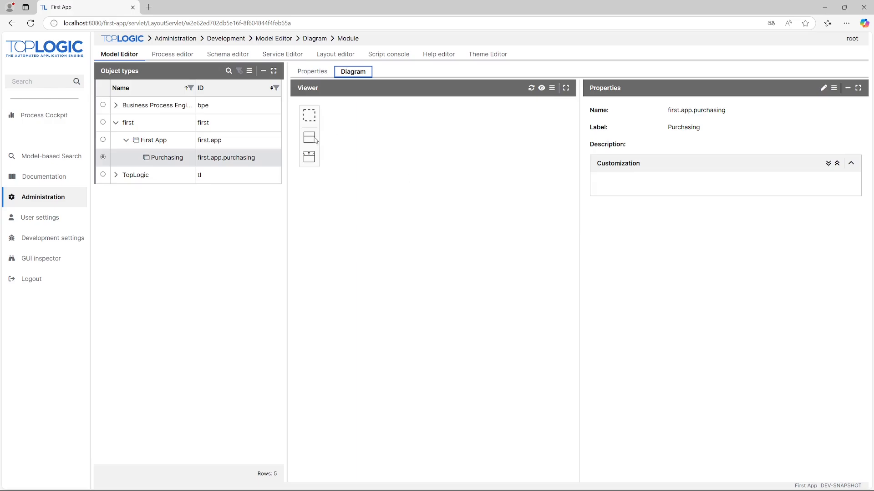
{"action": "left_click_drag", "start_coordinate": [315, 140], "coordinate": [396, 147]}
{"action": "left_click", "coordinate": [430, 205]}
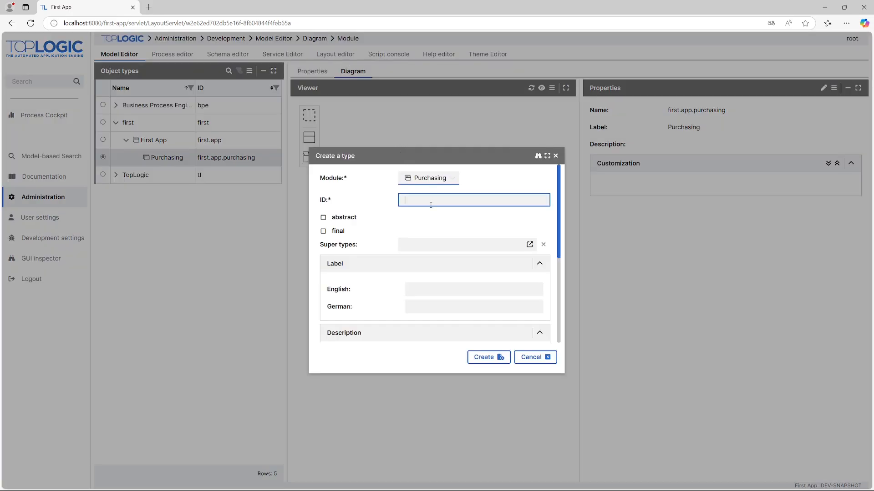
{"action": "type", "text": "Customer"}
{"action": "left_click", "coordinate": [488, 357]}
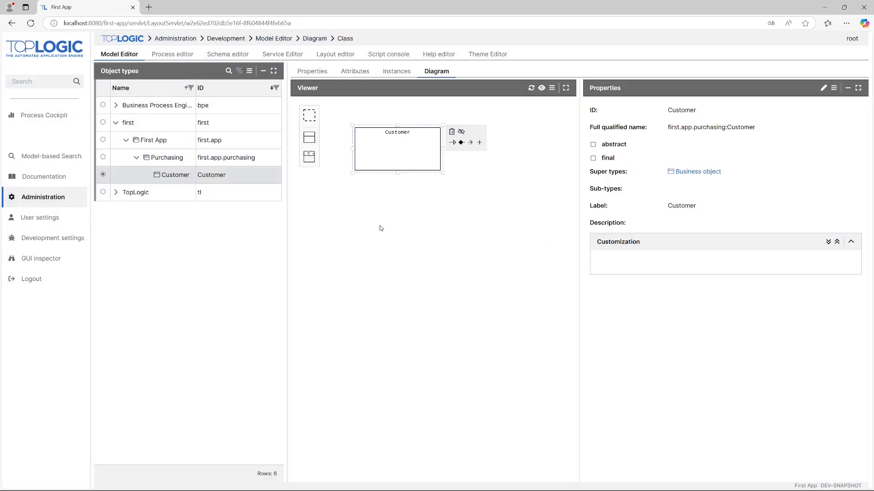
Step: Add another type with the ID Order to the Purchasing diagram, placed below the Customer type
{"action": "left_click_drag", "start_coordinate": [309, 138], "coordinate": [400, 225]}
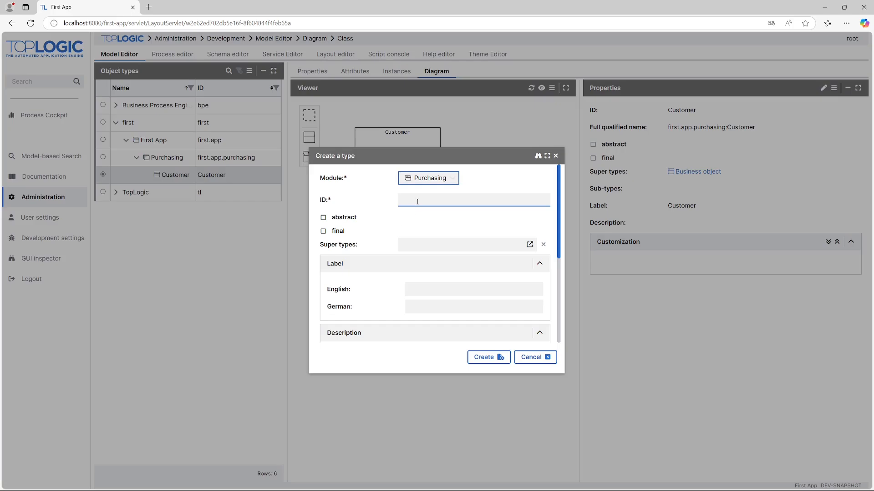
{"action": "left_click", "coordinate": [401, 201]}
{"action": "type", "text": "ORder"}
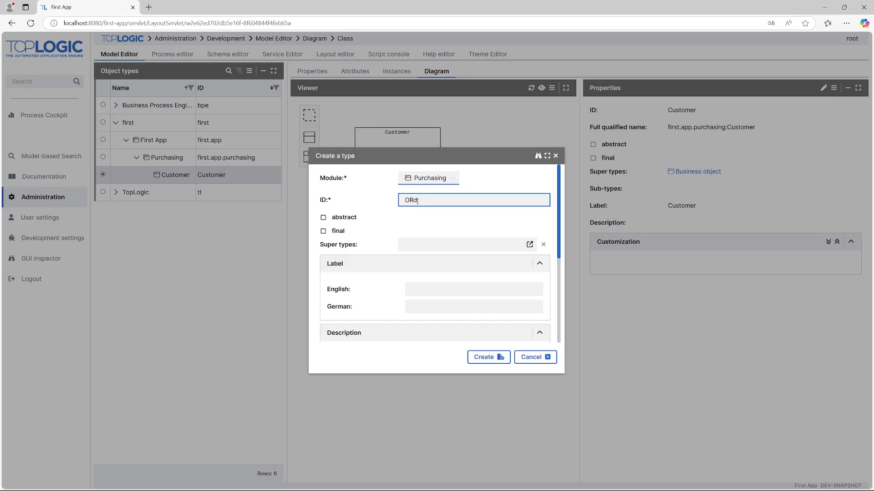
{"action": "key", "text": "BackSpace"}
{"action": "key", "text": "BackSpace"}
{"action": "type", "text": "rder"}
{"action": "left_click", "coordinate": [495, 358]}
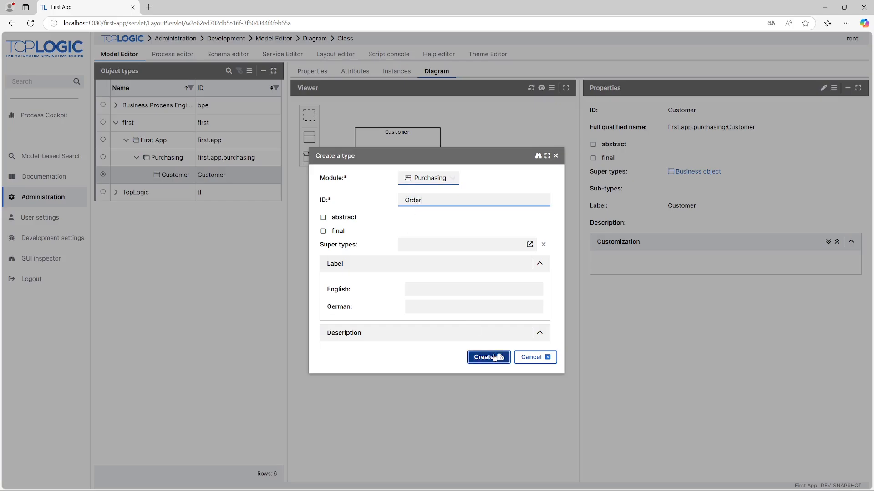
Step: Add a type with the ID Product to the Purchasing diagram
{"action": "left_click_drag", "start_coordinate": [314, 138], "coordinate": [460, 184]}
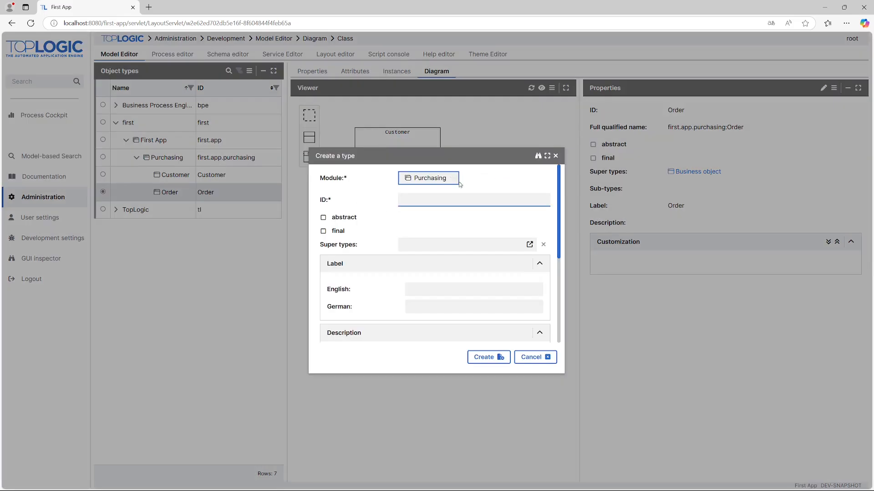
{"action": "left_click", "coordinate": [433, 199]}
{"action": "type", "text": "Product"}
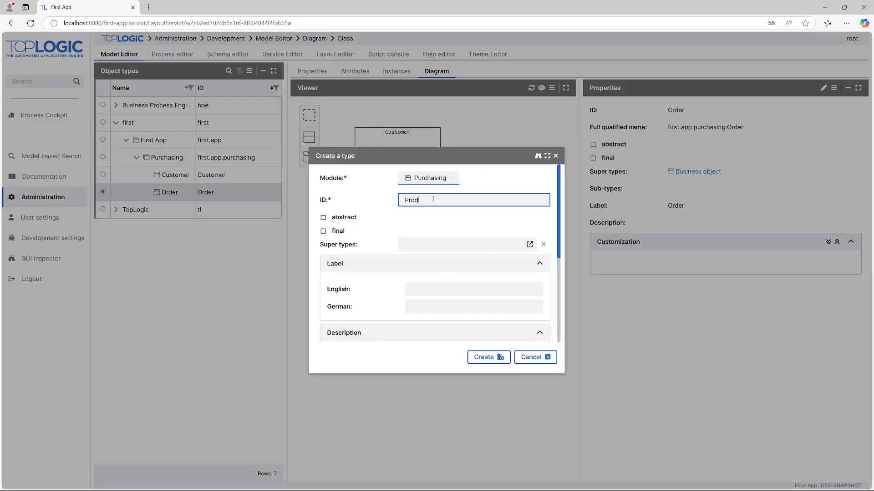
{"action": "left_click", "coordinate": [501, 358]}
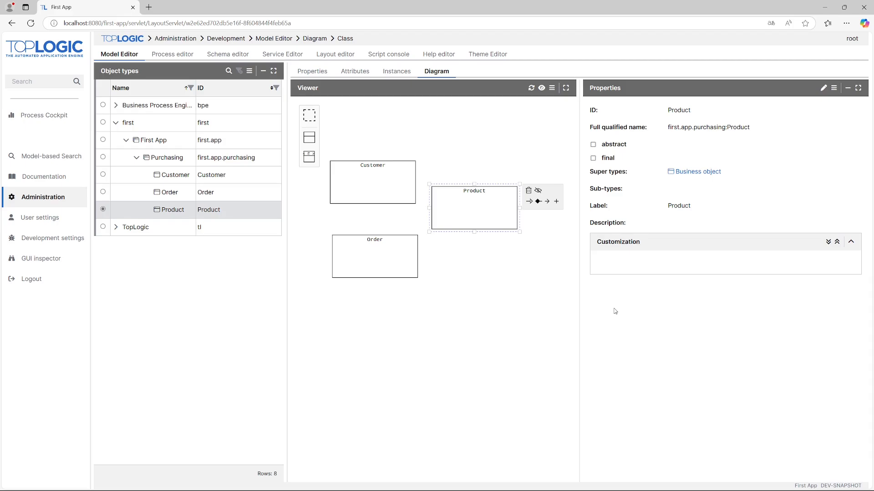
{"action": "left_click", "coordinate": [394, 187]}
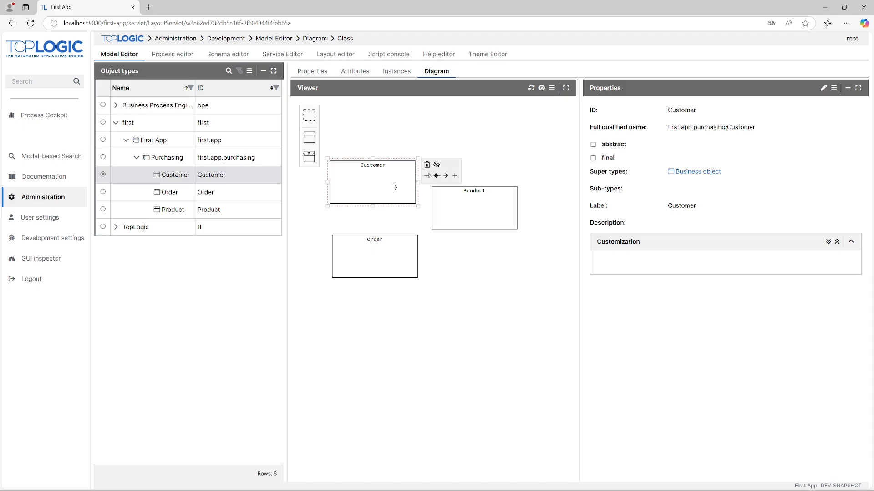
{"action": "left_click_drag", "start_coordinate": [404, 135], "coordinate": [427, 220]}
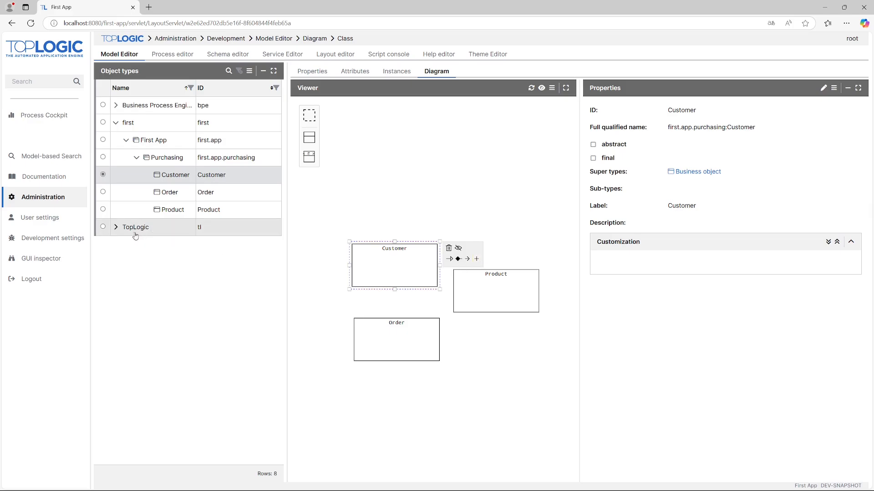
Step: Filter the object types by "Person" and expand the Accounts and Contact branches under TopLogic down to the matching types
{"action": "left_click", "coordinate": [229, 71]}
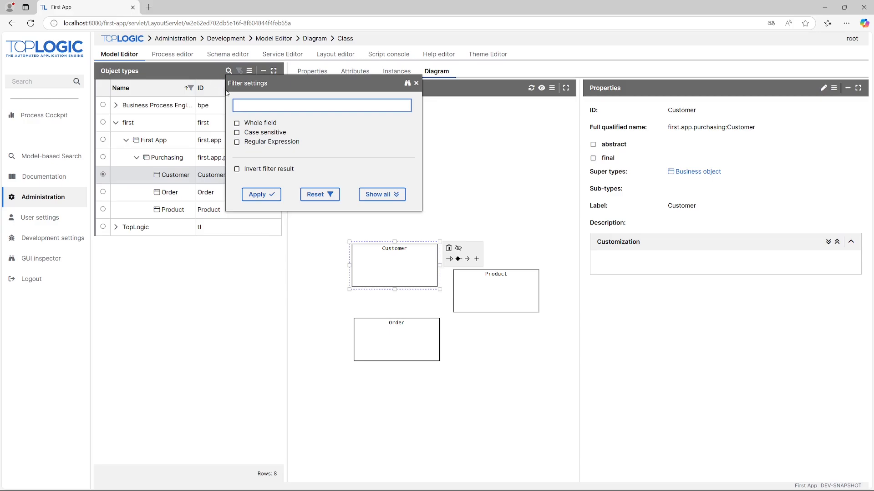
{"action": "type", "text": "Person"}
{"action": "key", "text": "Return"}
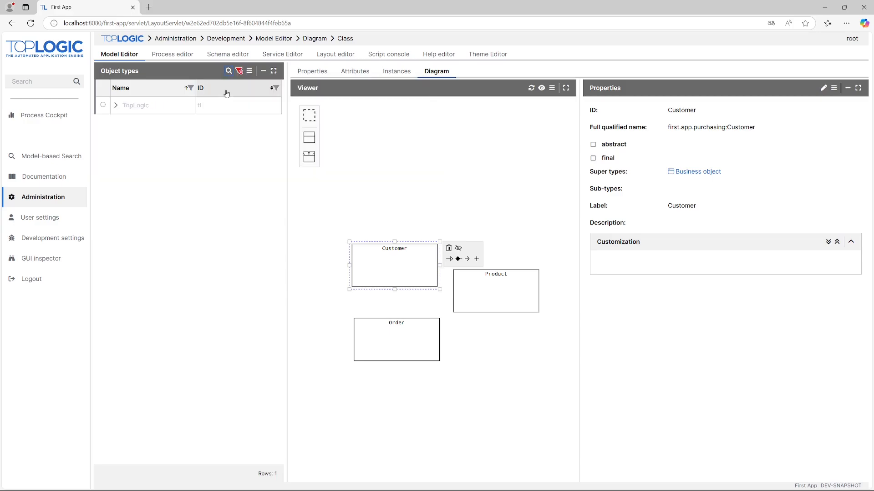
{"action": "left_click", "coordinate": [117, 106]}
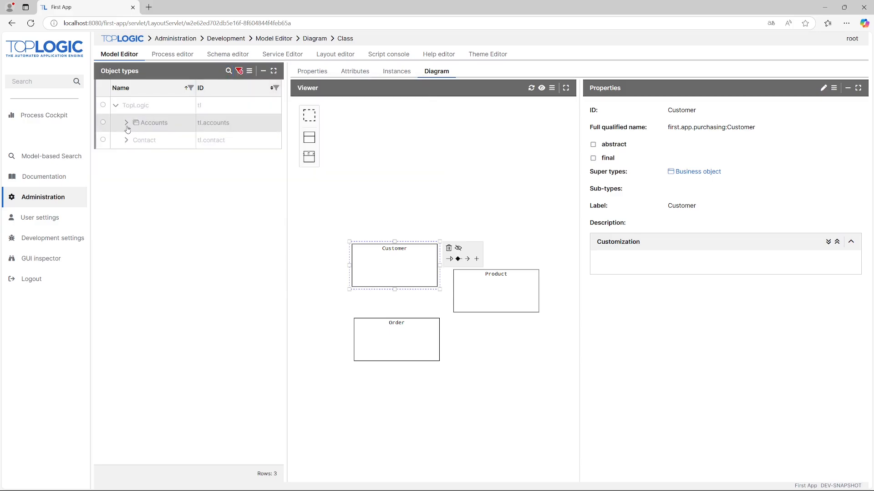
{"action": "left_click", "coordinate": [127, 127]}
{"action": "left_click", "coordinate": [136, 141]}
{"action": "left_click", "coordinate": [126, 180]}
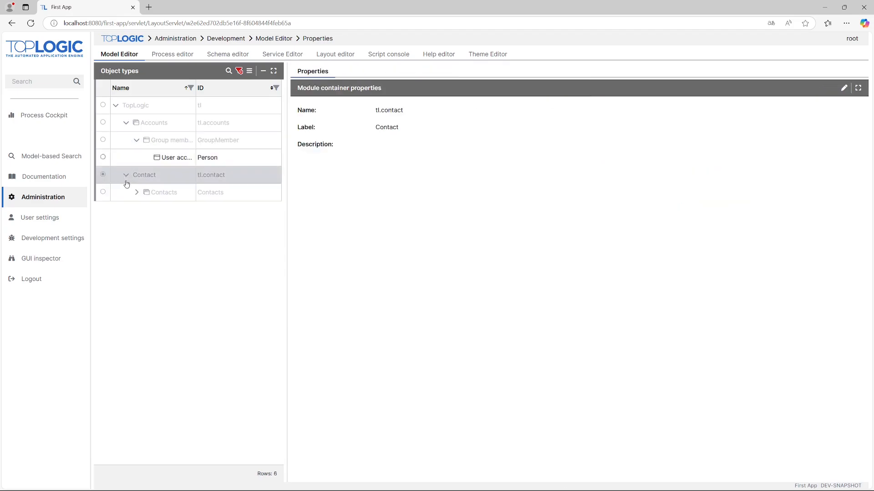
{"action": "left_click", "coordinate": [136, 192]}
{"action": "left_click", "coordinate": [147, 209]}
{"action": "left_click", "coordinate": [156, 228]}
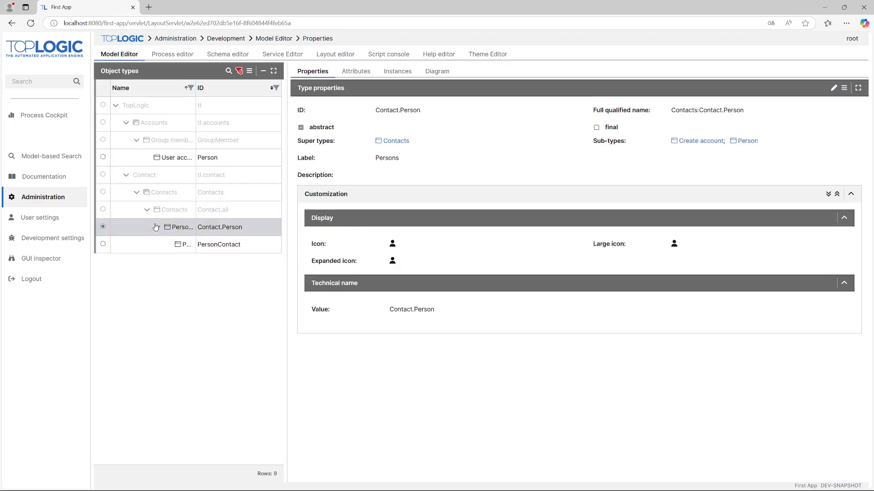
Step: View the properties of the User account type and the PersonContact type, and clear the object type filter
{"action": "left_click", "coordinate": [195, 163]}
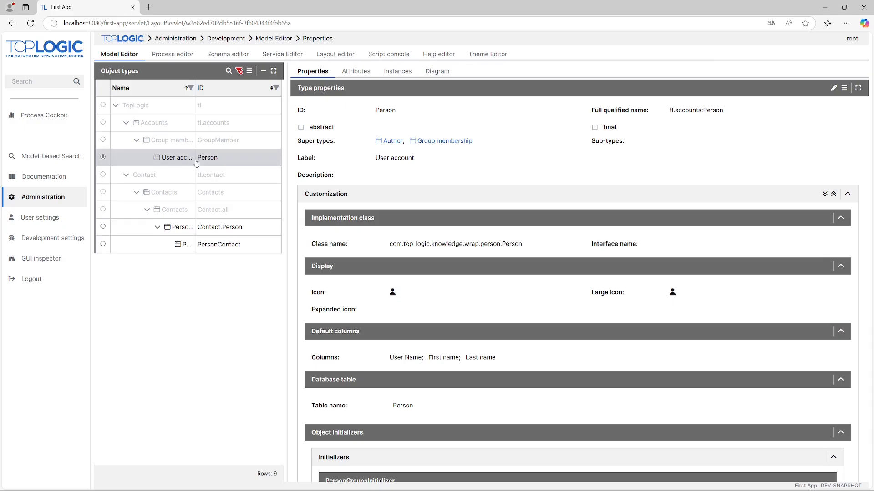
{"action": "left_click", "coordinate": [242, 250]}
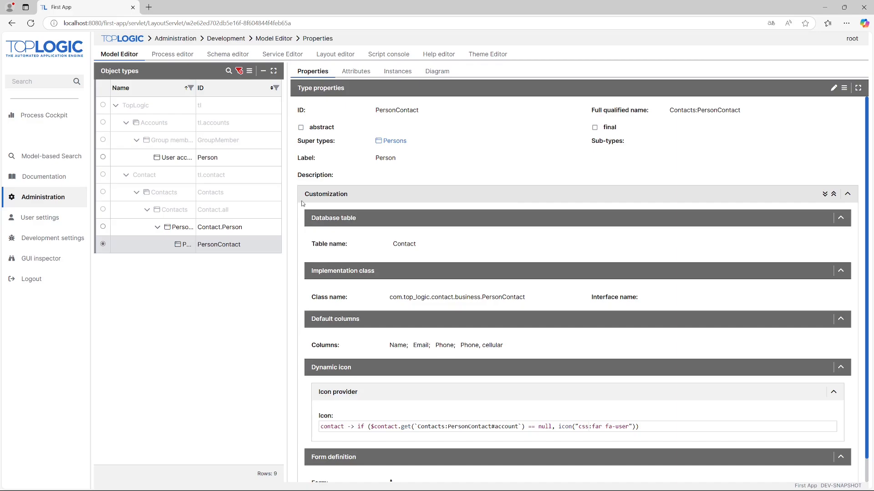
{"action": "left_click", "coordinate": [240, 73]}
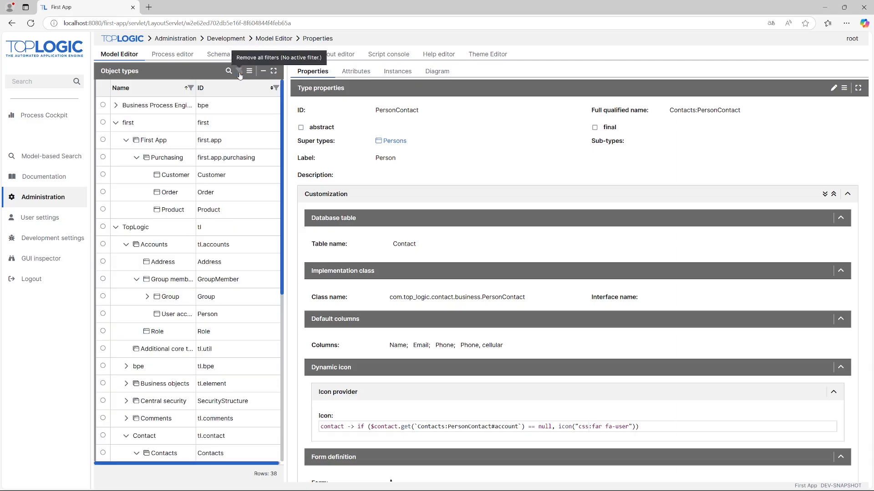
Step: Show the diagram of the Purchasing module and place the PersonContact type from Contacts below the existing types
{"action": "left_click", "coordinate": [437, 71]}
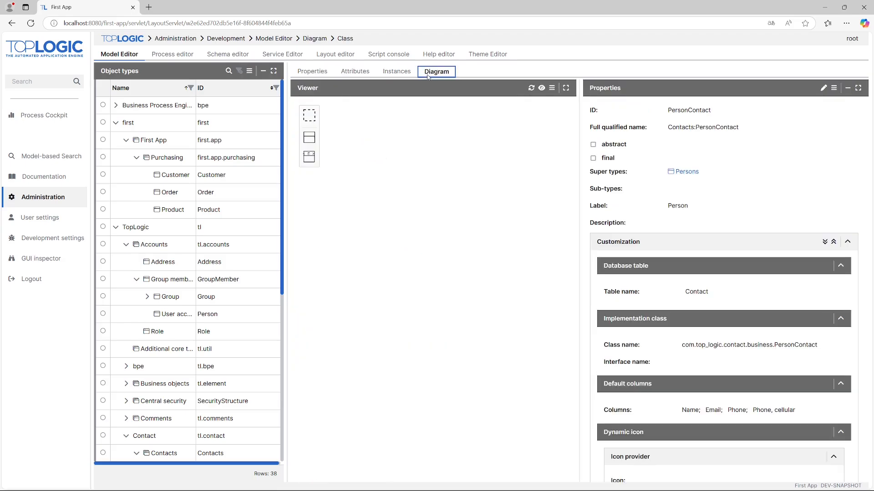
{"action": "left_click", "coordinate": [226, 160]}
{"action": "scroll", "coordinate": [249, 348], "scroll_direction": "down", "scroll_amount": 5}
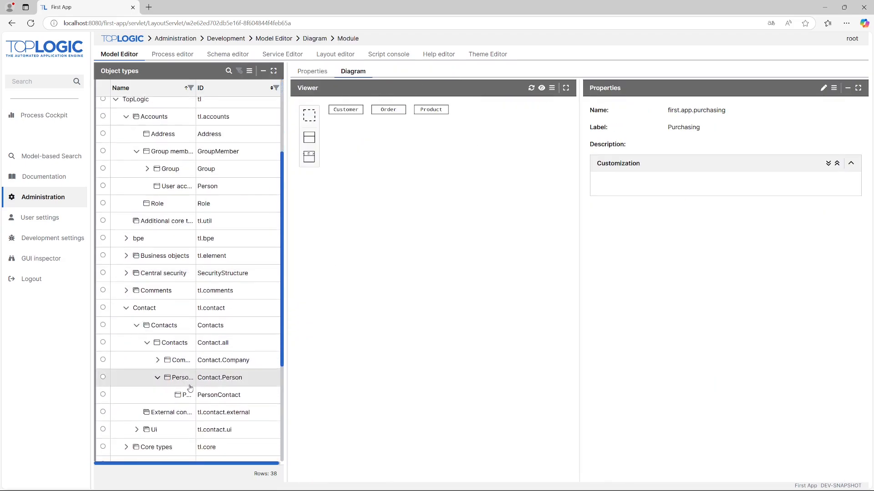
{"action": "scroll", "coordinate": [210, 371], "scroll_direction": "down", "scroll_amount": 1}
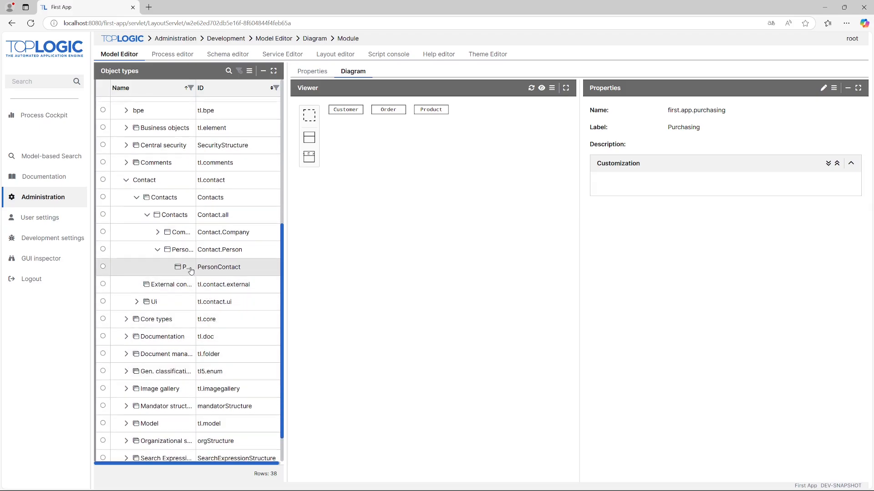
{"action": "left_click_drag", "start_coordinate": [182, 267], "coordinate": [354, 186]}
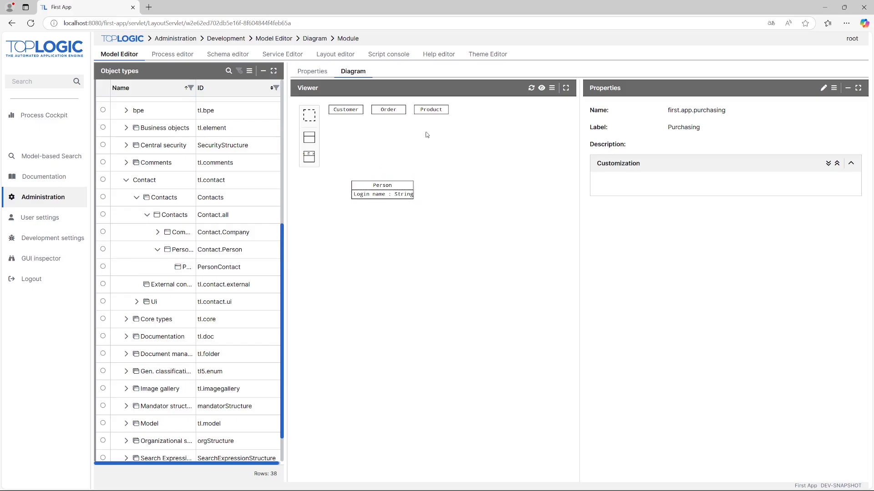
Step: Draw an inheritance connection from Customer to Person in the diagram so that Person is Customer's super type
{"action": "left_click", "coordinate": [376, 203]}
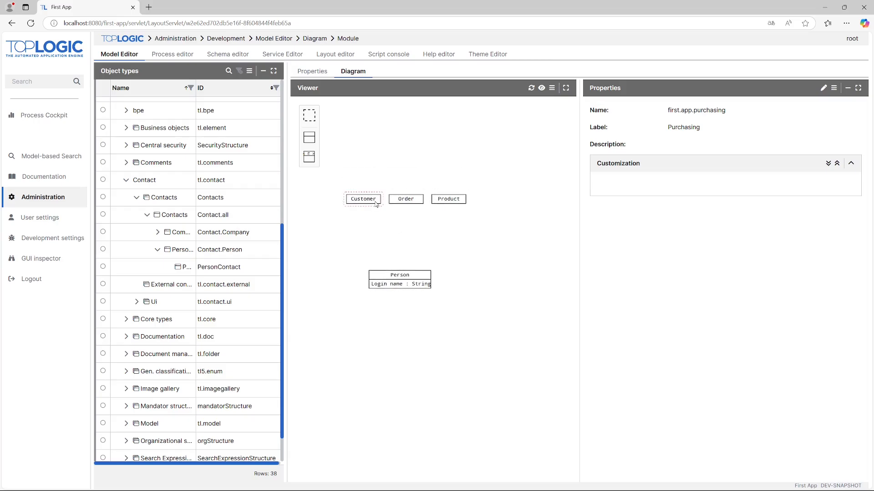
{"action": "left_click", "coordinate": [375, 203]}
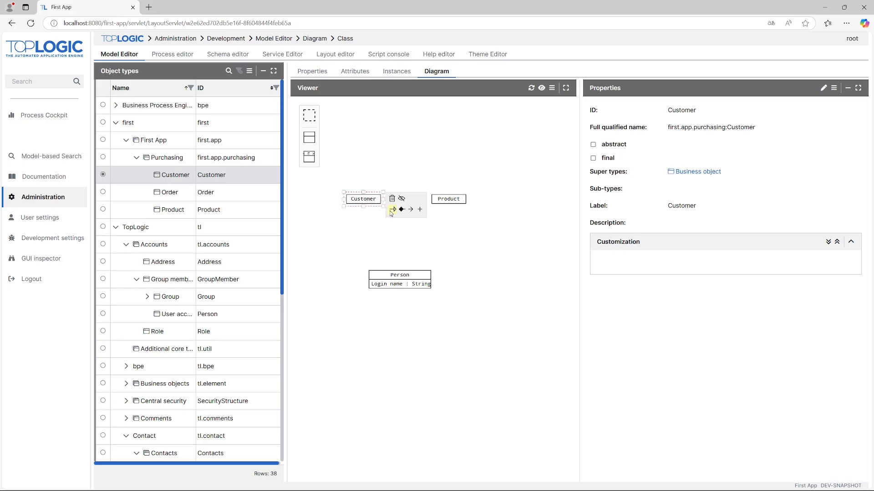
{"action": "left_click_drag", "start_coordinate": [391, 213], "coordinate": [393, 278]}
{"action": "left_click", "coordinate": [391, 228]}
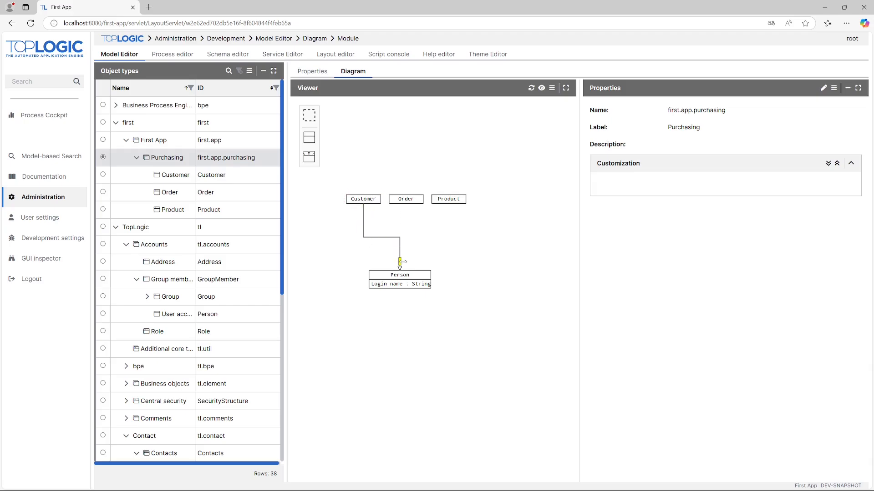
Step: Show the attribute list of the Customer type, including the attributes inherited from its super types
{"action": "left_click", "coordinate": [376, 206]}
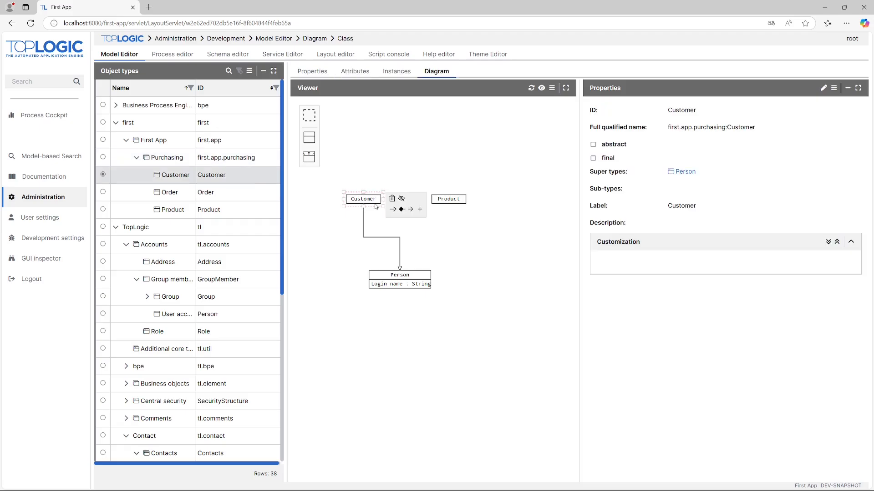
{"action": "left_click", "coordinate": [357, 74]}
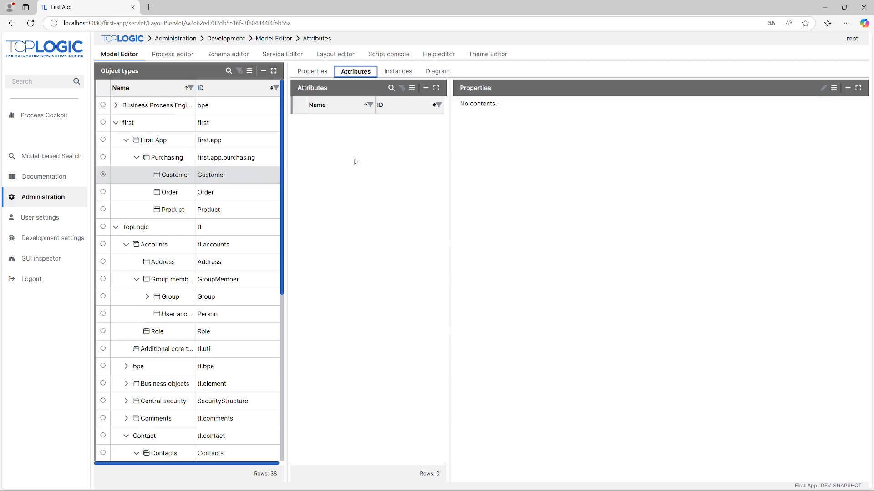
{"action": "left_click", "coordinate": [412, 88]}
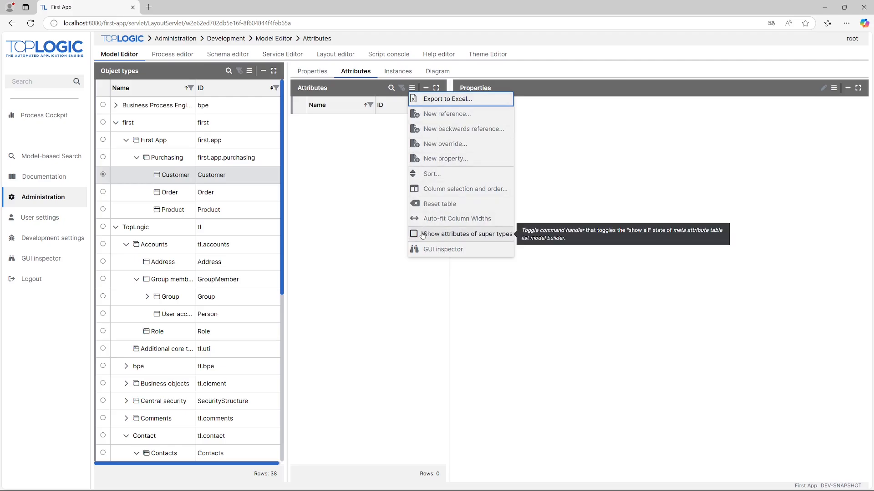
{"action": "left_click", "coordinate": [463, 235]}
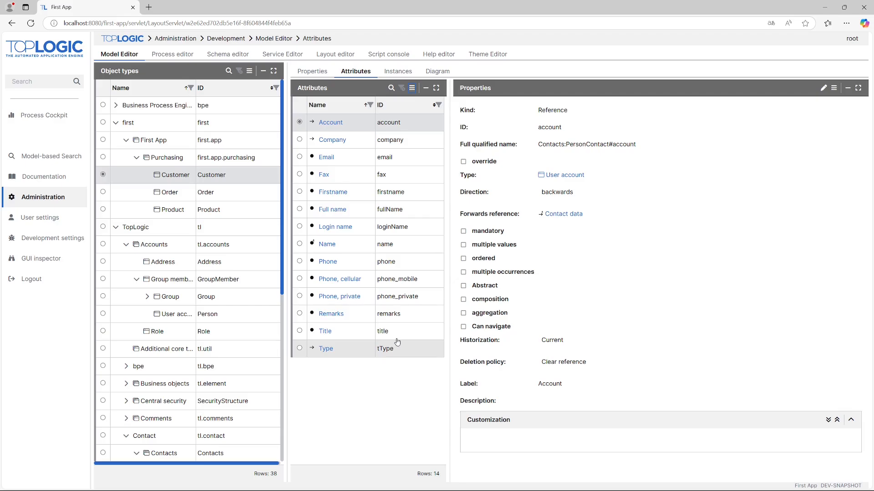
Step: Create a property on Customer with ID active, type Boolean and the English label "Active"
{"action": "left_click", "coordinate": [412, 88]}
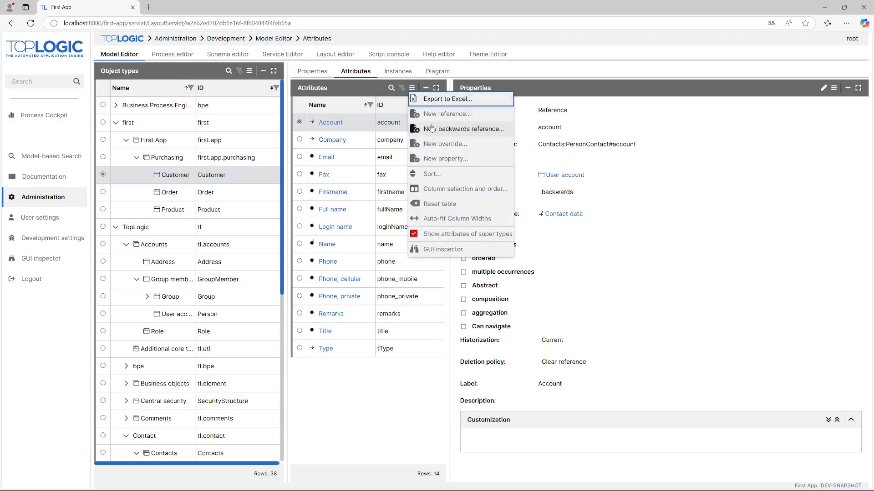
{"action": "left_click", "coordinate": [436, 160]}
{"action": "type", "text": "active"}
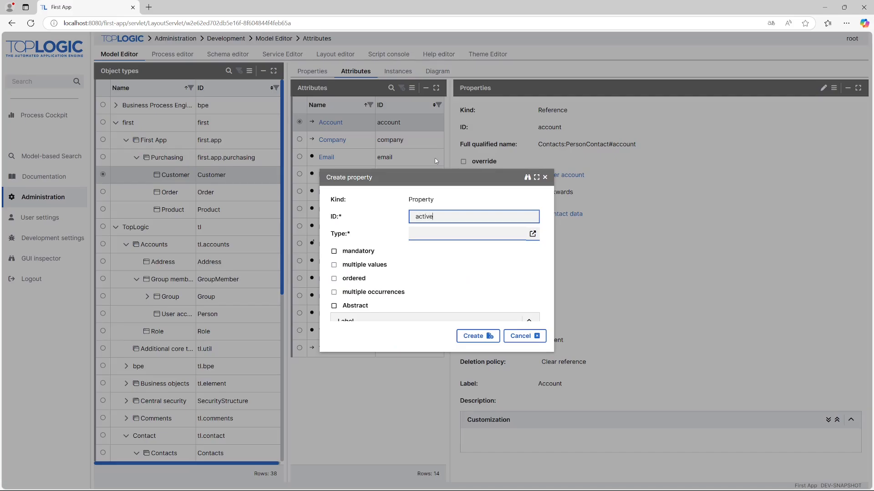
{"action": "key", "text": "Tab"}
{"action": "type", "text": "Boolean"}
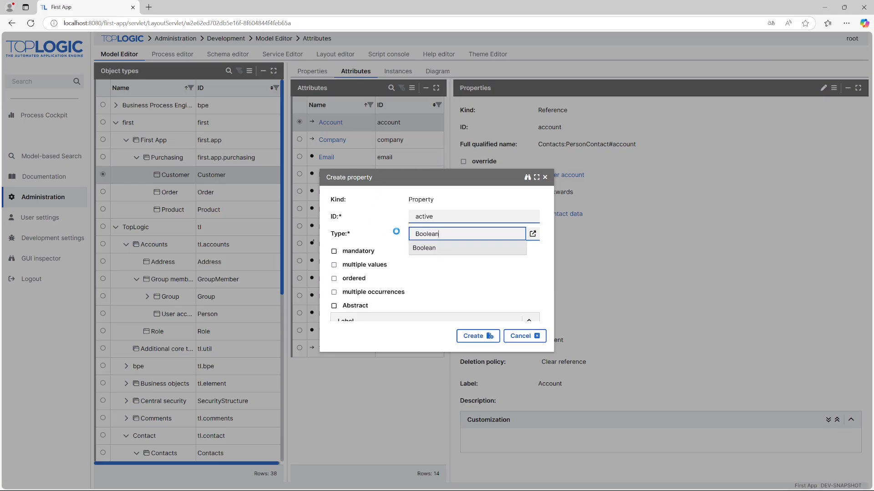
{"action": "left_click", "coordinate": [421, 248]}
{"action": "scroll", "coordinate": [464, 271], "scroll_direction": "down", "scroll_amount": 1}
{"action": "scroll", "coordinate": [464, 272], "scroll_direction": "down", "scroll_amount": 2}
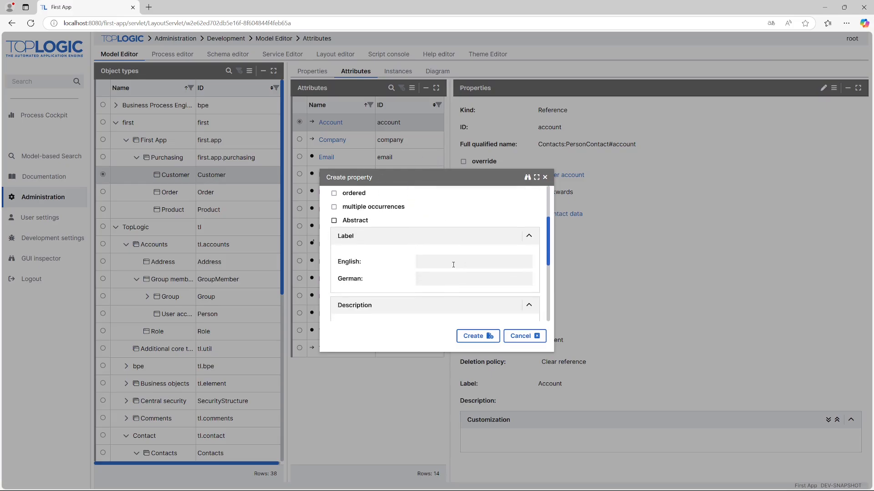
{"action": "left_click", "coordinate": [453, 263]}
{"action": "type", "text": "Active"}
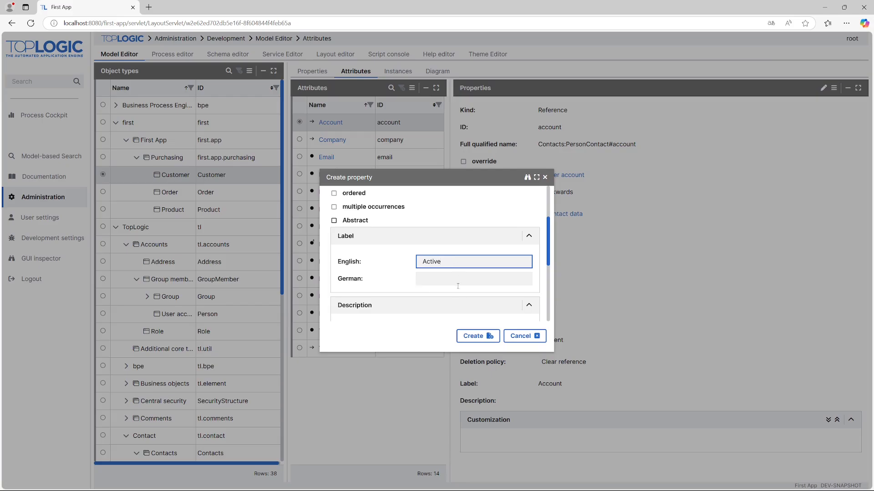
{"action": "left_click", "coordinate": [473, 336]}
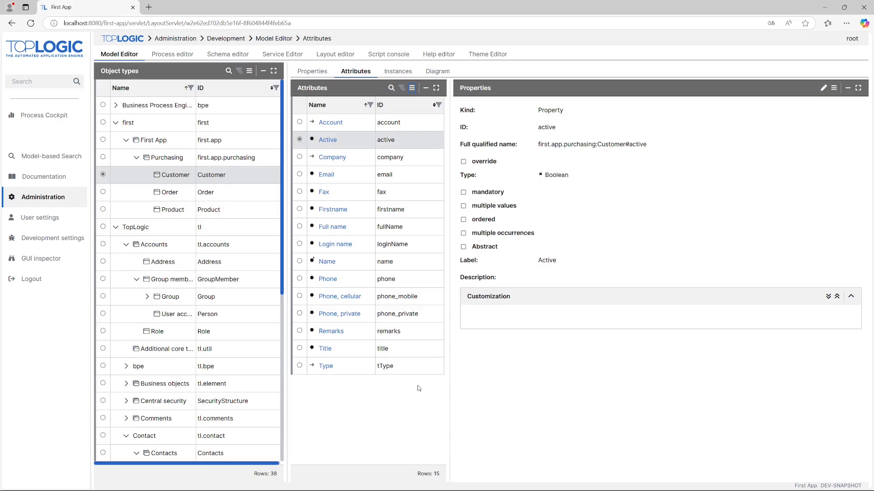
Step: Return to the diagram of the Purchasing module and refresh it to rearrange the types
{"action": "left_click", "coordinate": [448, 72]}
{"action": "left_click", "coordinate": [452, 231]}
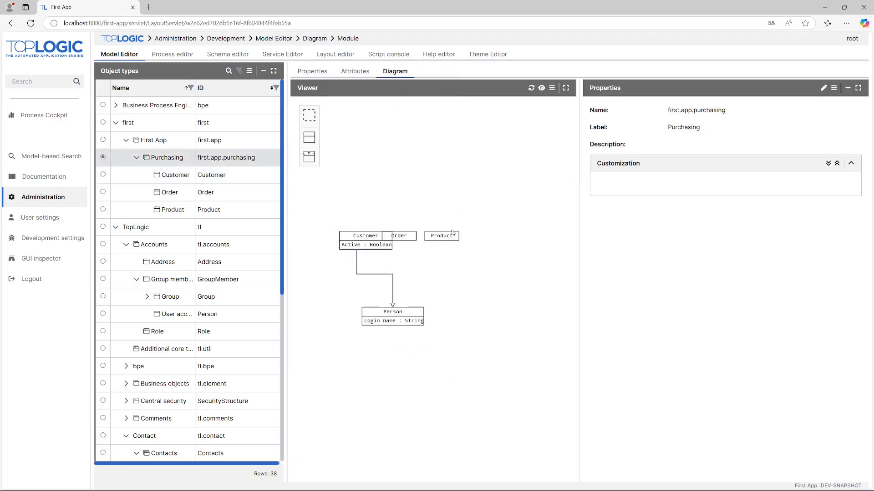
{"action": "left_click", "coordinate": [531, 88]}
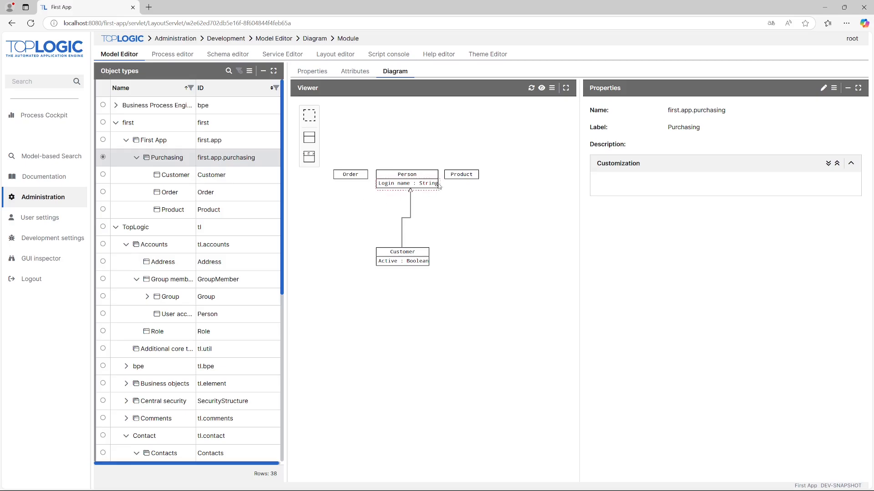
Step: Add a mandatory property with ID name and type String to the Product type in the diagram
{"action": "left_click", "coordinate": [452, 180]}
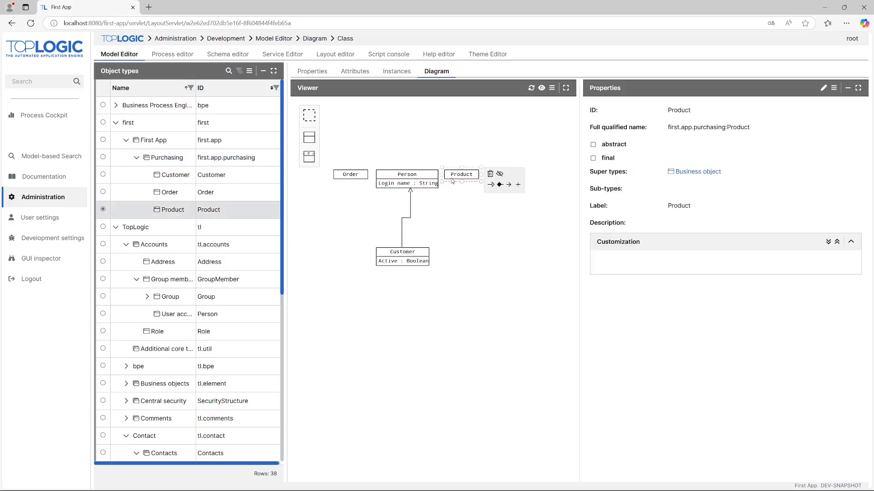
{"action": "left_click_drag", "start_coordinate": [522, 218], "coordinate": [500, 231]}
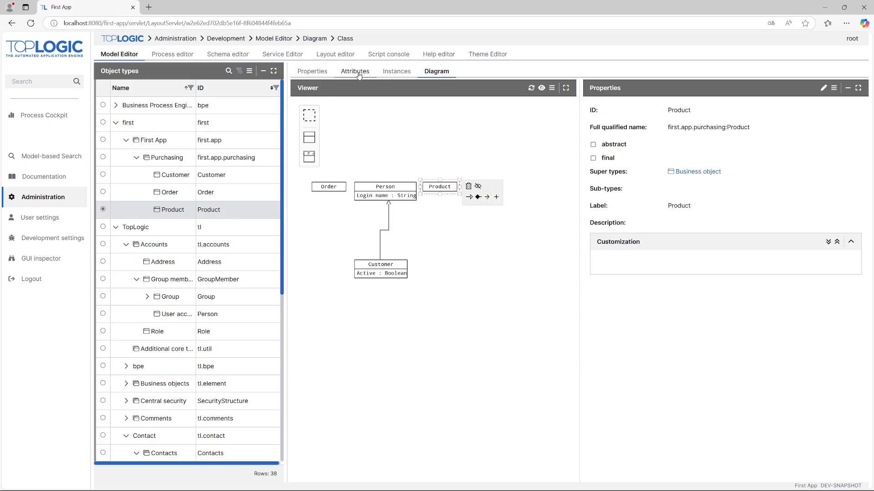
{"action": "left_click", "coordinate": [496, 198]}
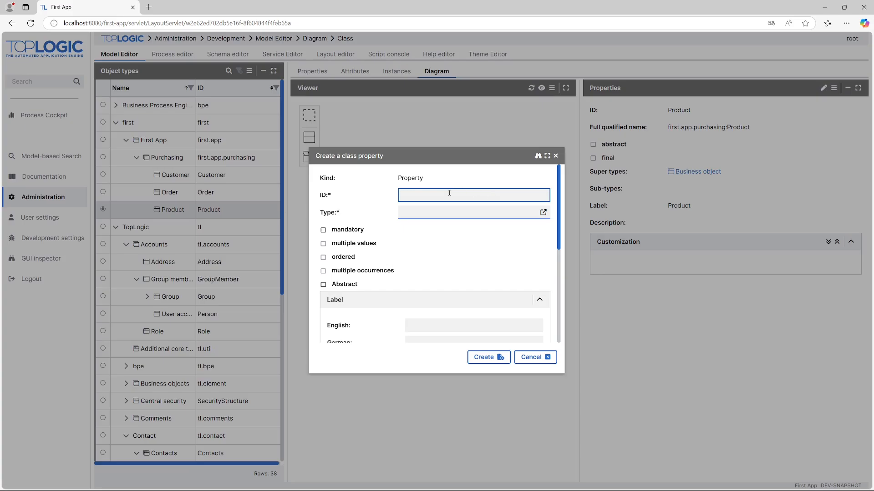
{"action": "type", "text": "name"}
{"action": "key", "text": "Tab"}
{"action": "type", "text": "Strin"}
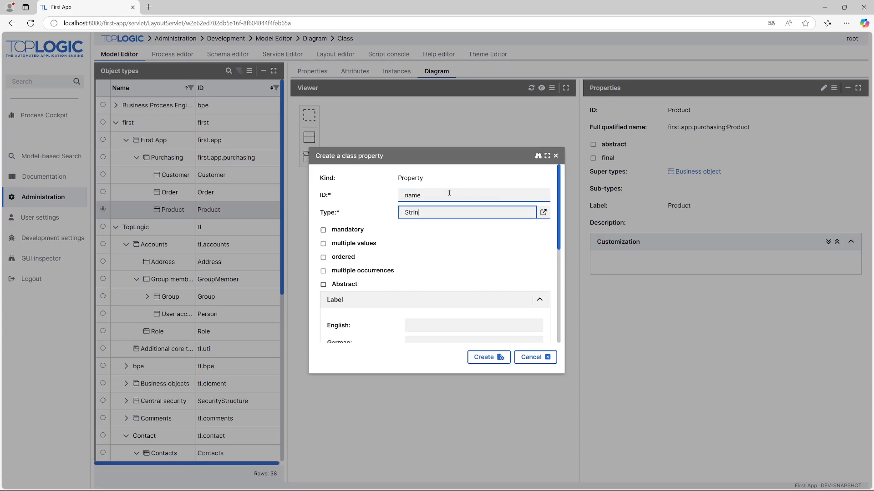
{"action": "type", "text": "g"}
{"action": "left_click", "coordinate": [443, 228]}
{"action": "left_click", "coordinate": [356, 232]}
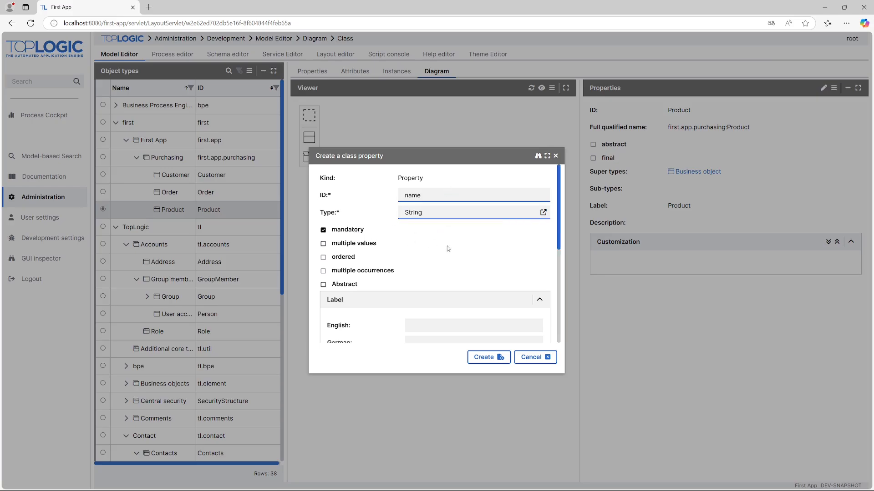
{"action": "left_click", "coordinate": [484, 355]}
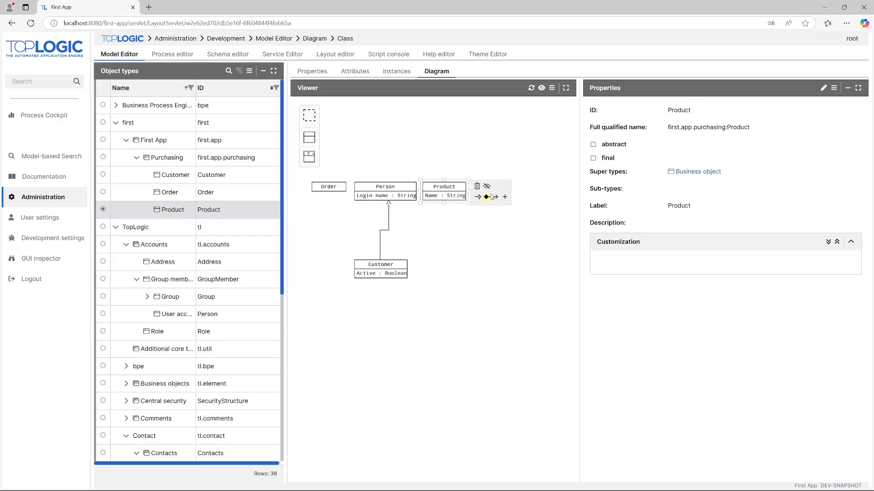
Step: Add a non-mandatory property with ID description and type String to the Product type
{"action": "left_click", "coordinate": [505, 197]}
{"action": "type", "text": "de"}
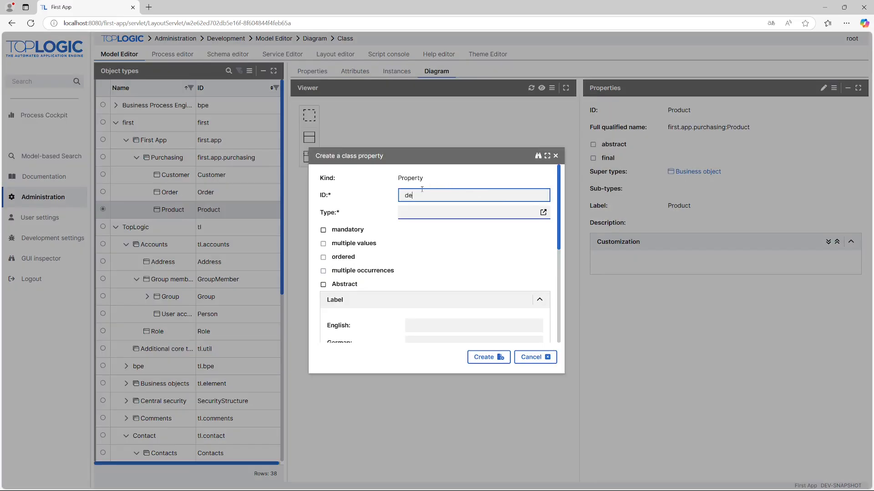
{"action": "type", "text": "scription"}
{"action": "key", "text": "BackSpace"}
{"action": "key", "text": "BackSpace"}
{"action": "type", "text": "ion"}
{"action": "key", "text": "Tab"}
{"action": "type", "text": "String"}
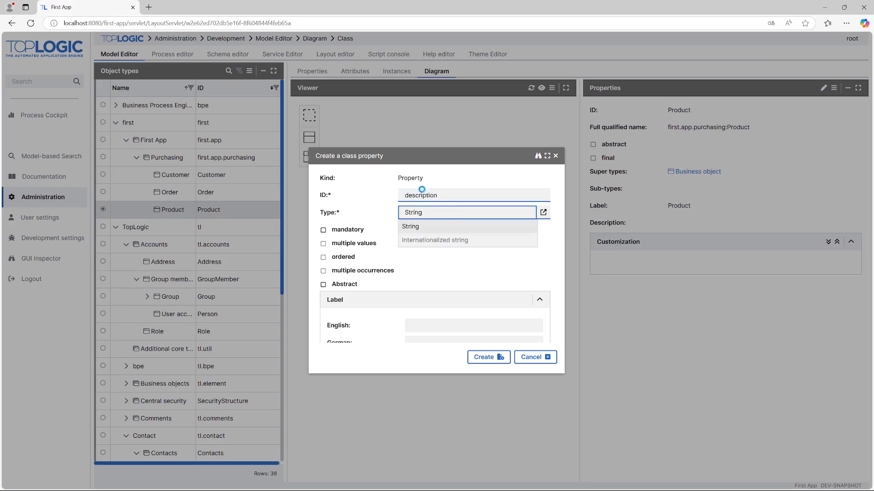
{"action": "left_click", "coordinate": [444, 227]}
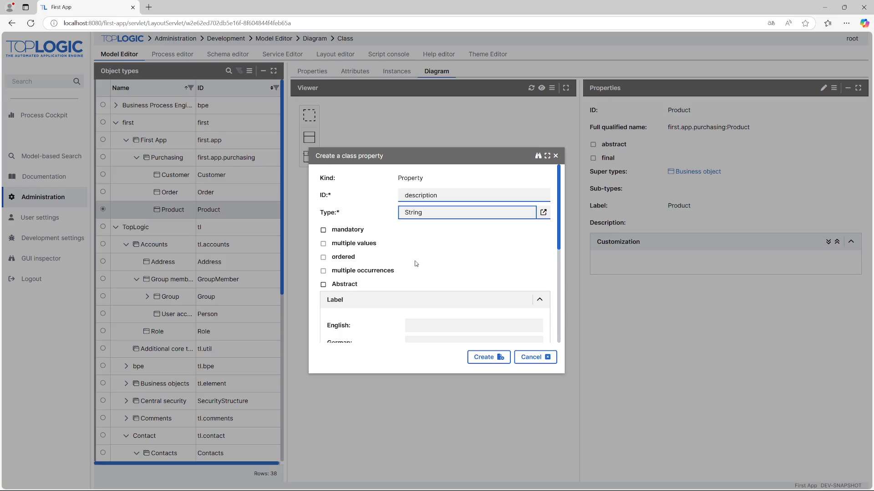
{"action": "scroll", "coordinate": [416, 271], "scroll_direction": "down", "scroll_amount": 2}
{"action": "scroll", "coordinate": [419, 268], "scroll_direction": "down", "scroll_amount": 2}
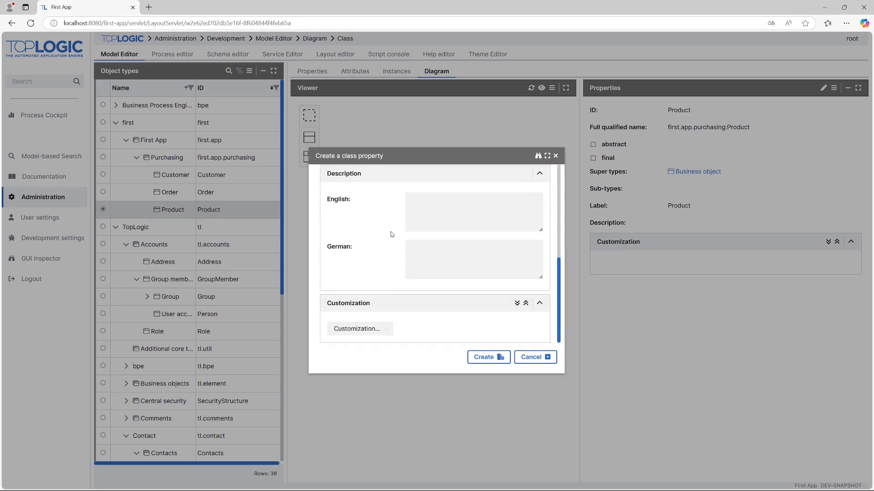
{"action": "scroll", "coordinate": [438, 244], "scroll_direction": "up", "scroll_amount": 5}
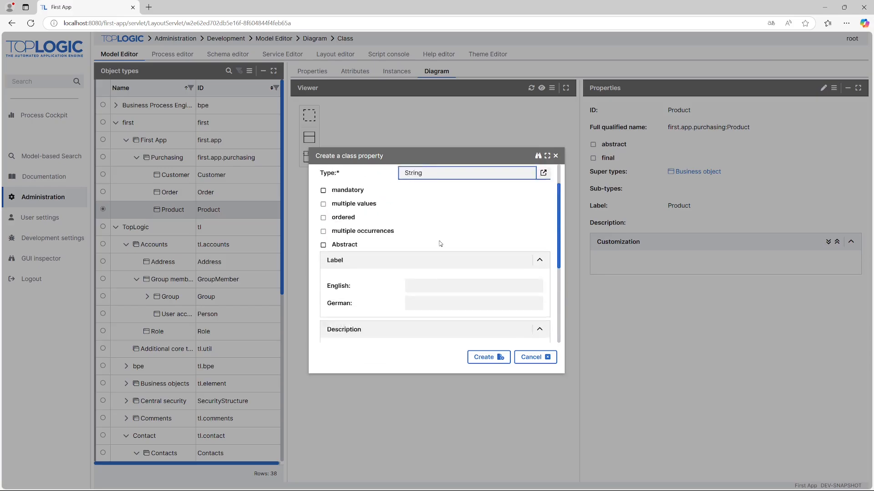
{"action": "left_click", "coordinate": [484, 357]}
Step: Add a mandatory property with ID price and type Double to the Product type
{"action": "left_click", "coordinate": [485, 192]}
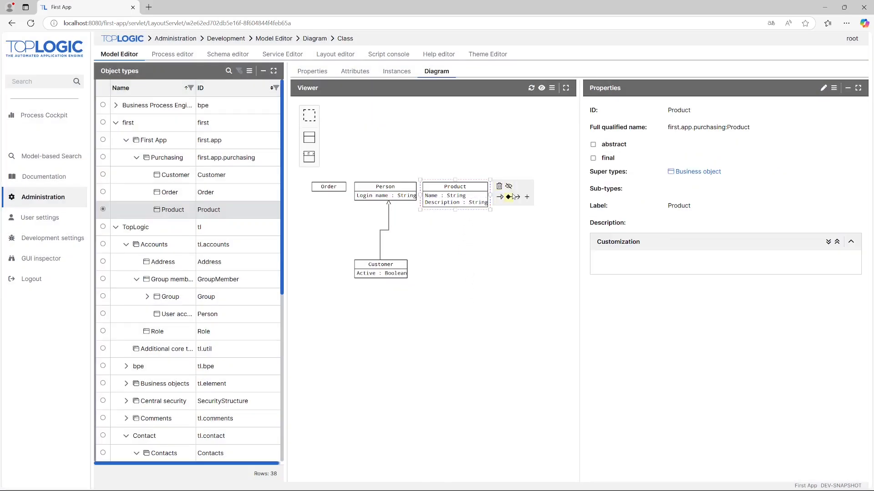
{"action": "left_click", "coordinate": [526, 201]}
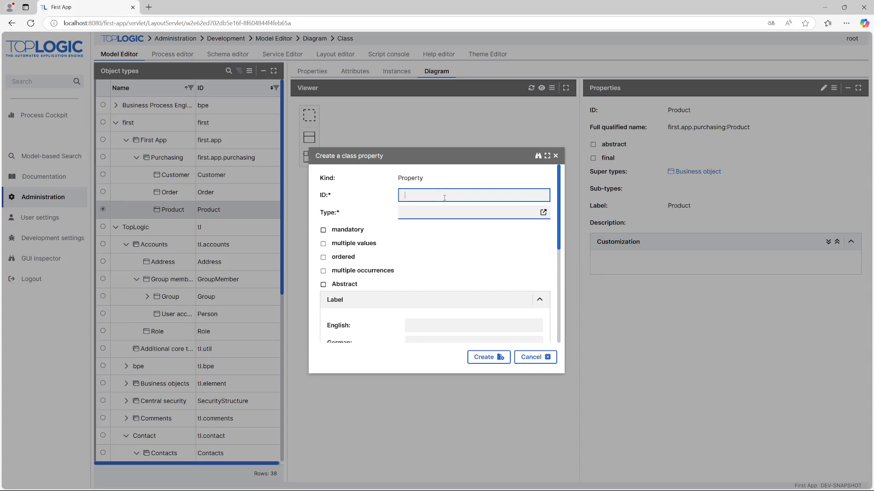
{"action": "type", "text": "price"}
{"action": "key", "text": "Tab"}
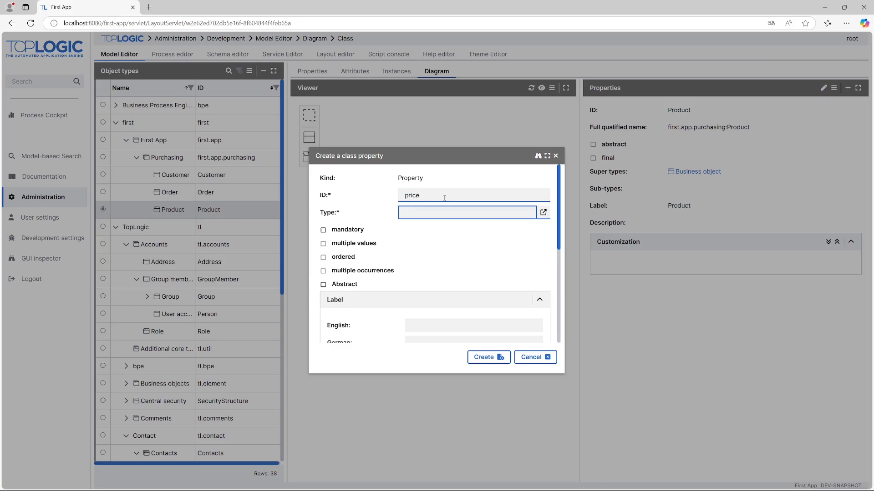
{"action": "type", "text": "Double"}
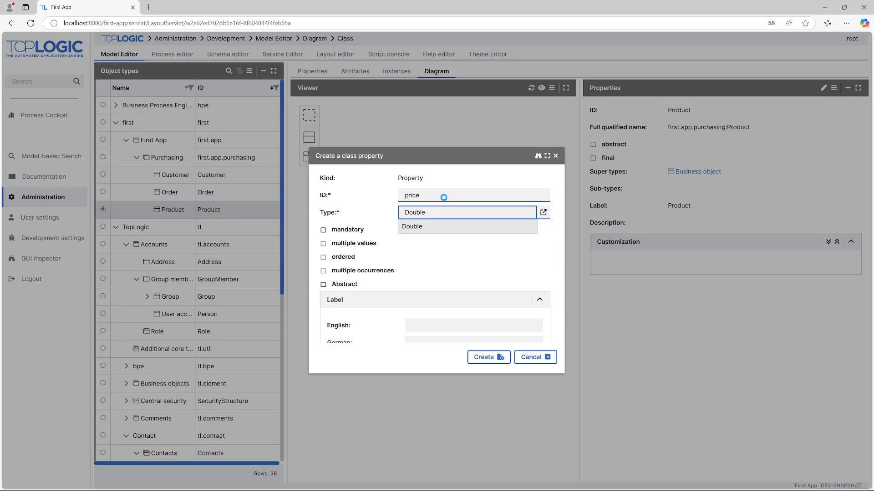
{"action": "left_click", "coordinate": [446, 227]}
{"action": "left_click", "coordinate": [347, 229]}
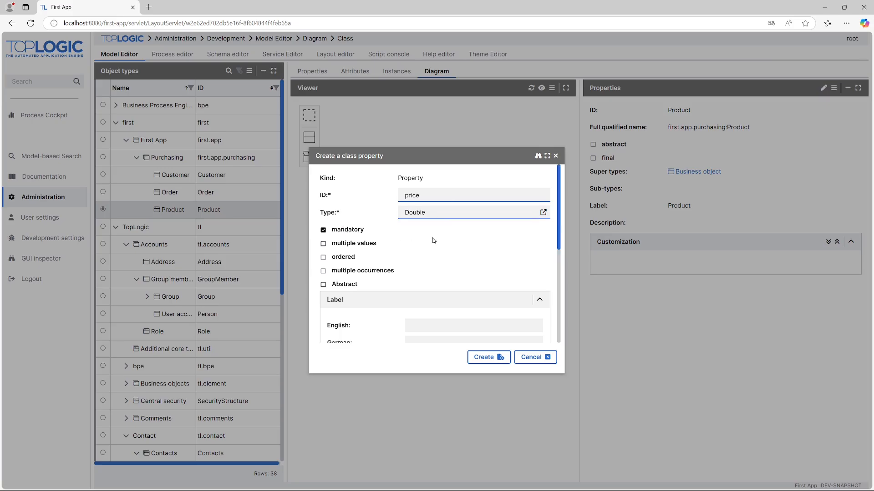
{"action": "scroll", "coordinate": [433, 241], "scroll_direction": "down", "scroll_amount": 2}
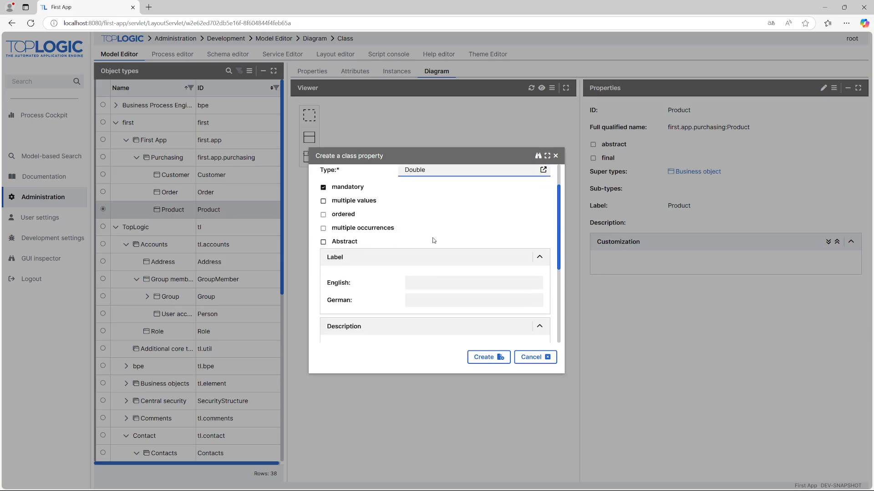
{"action": "left_click", "coordinate": [483, 357]}
Step: Add a mandatory property with ID quantity and type Integer to the Product type
{"action": "left_click", "coordinate": [478, 196]}
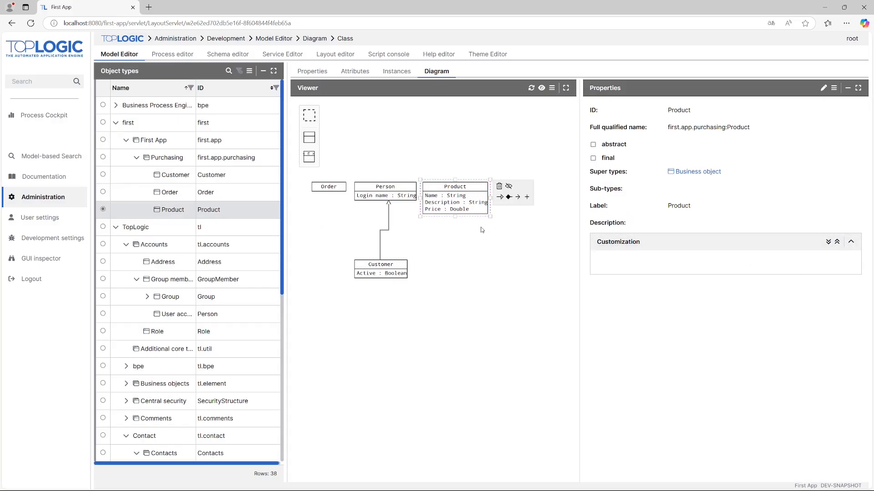
{"action": "left_click", "coordinate": [526, 198]}
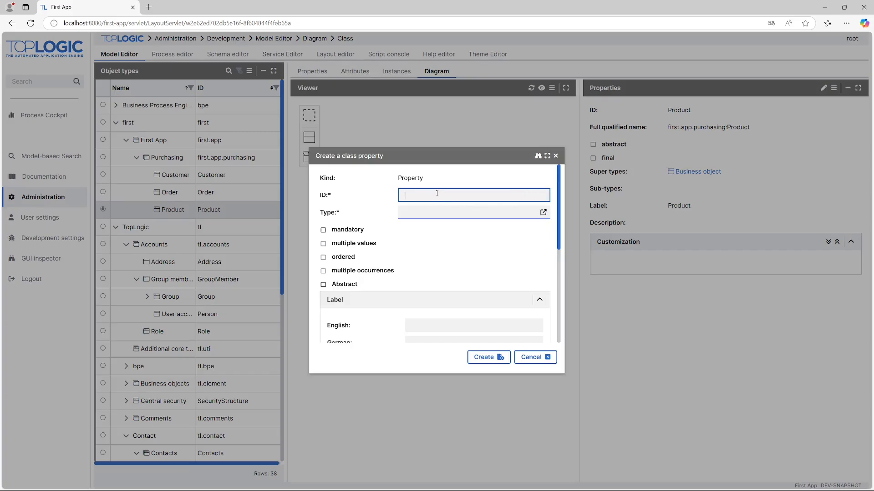
{"action": "type", "text": "quantity"}
{"action": "key", "text": "Tab"}
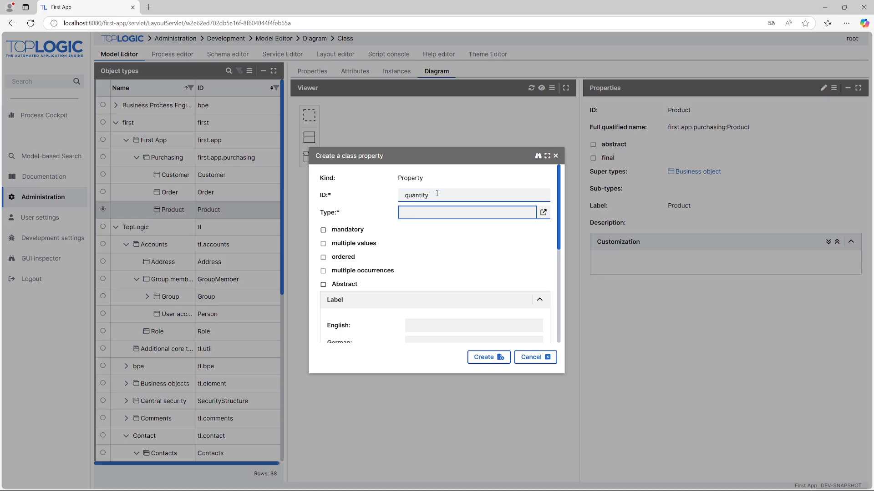
{"action": "type", "text": "Intege"}
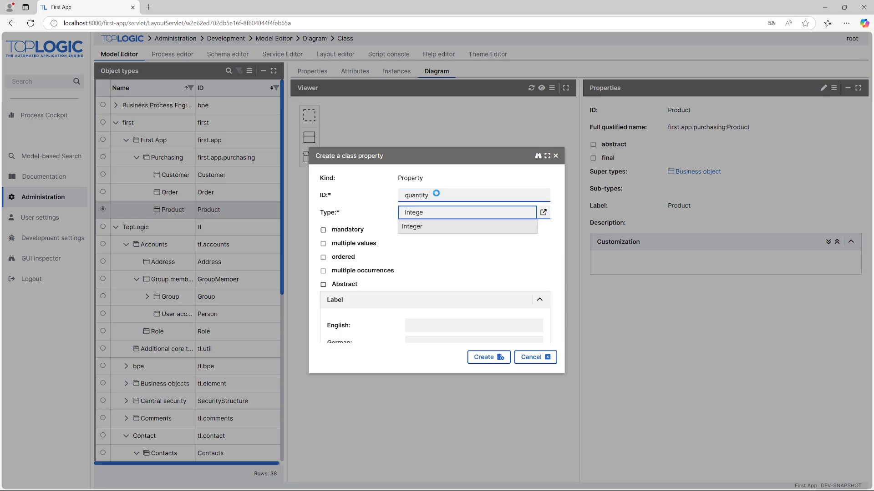
{"action": "left_click", "coordinate": [442, 226]}
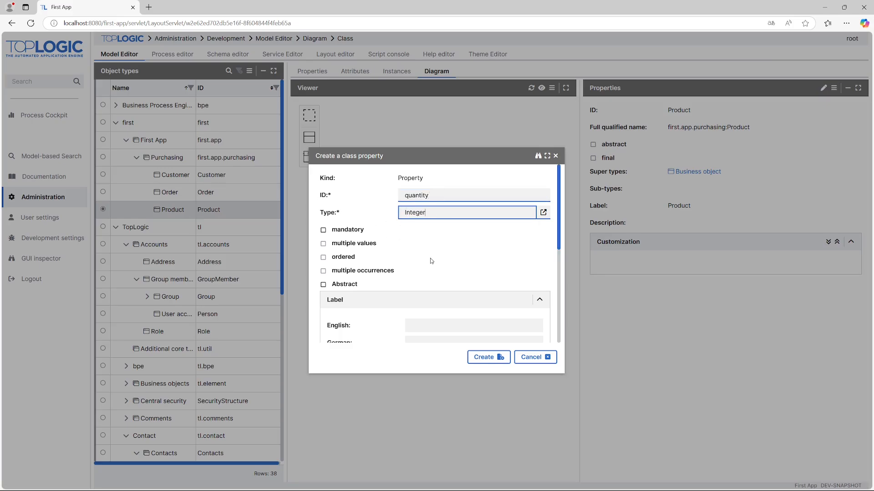
{"action": "scroll", "coordinate": [430, 259], "scroll_direction": "down", "scroll_amount": 1}
{"action": "scroll", "coordinate": [431, 258], "scroll_direction": "down", "scroll_amount": 1}
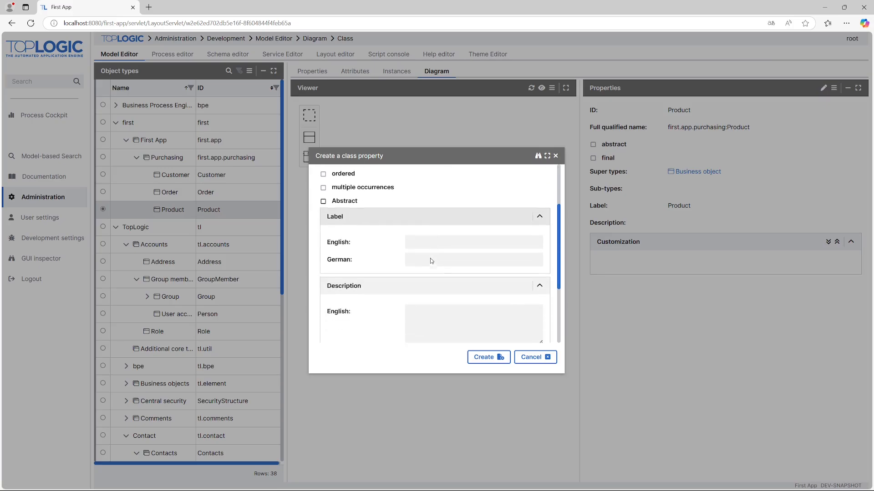
{"action": "scroll", "coordinate": [431, 258], "scroll_direction": "up", "scroll_amount": 2}
{"action": "scroll", "coordinate": [430, 258], "scroll_direction": "up", "scroll_amount": 1}
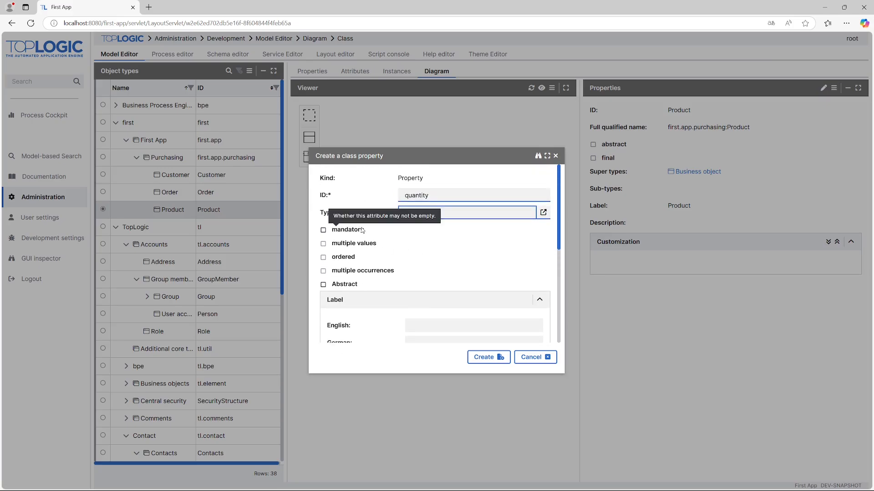
{"action": "left_click", "coordinate": [362, 230]}
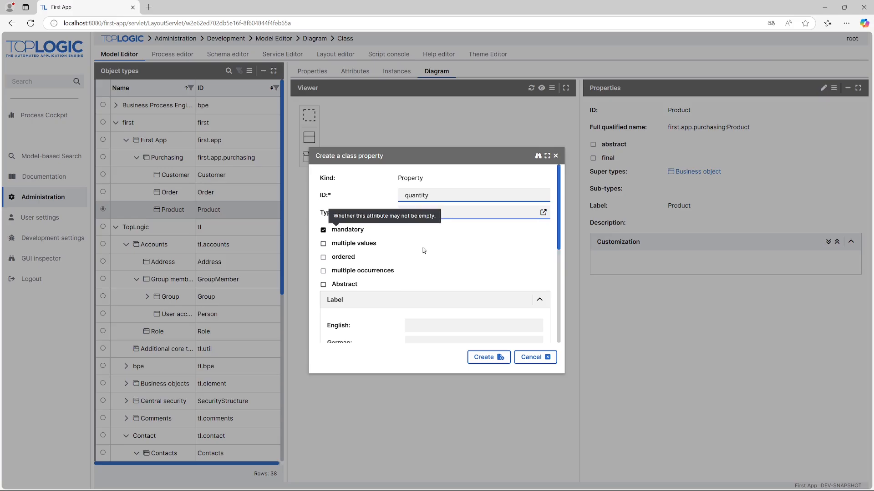
{"action": "scroll", "coordinate": [478, 296], "scroll_direction": "down", "scroll_amount": 2}
{"action": "left_click", "coordinate": [486, 357]}
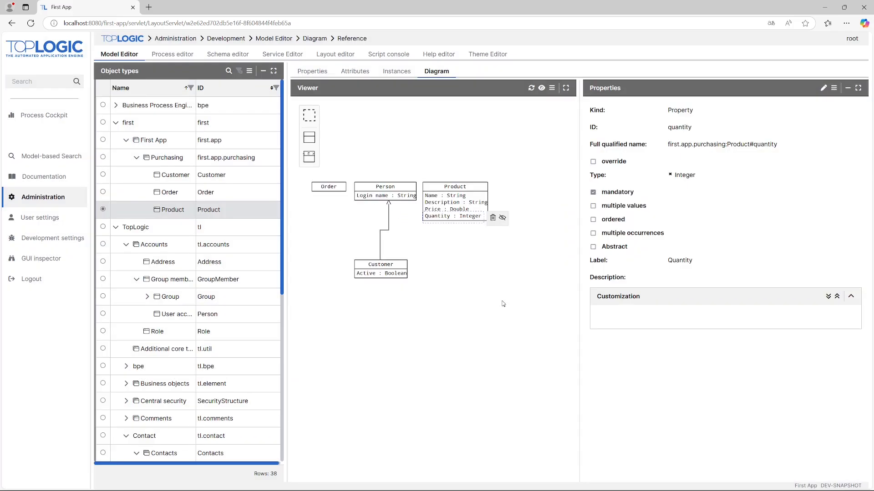
Step: Spread the types out in the diagram by moving Product and Order farther away from Person
{"action": "left_click", "coordinate": [482, 272]}
{"action": "left_click_drag", "start_coordinate": [482, 194], "coordinate": [518, 194]}
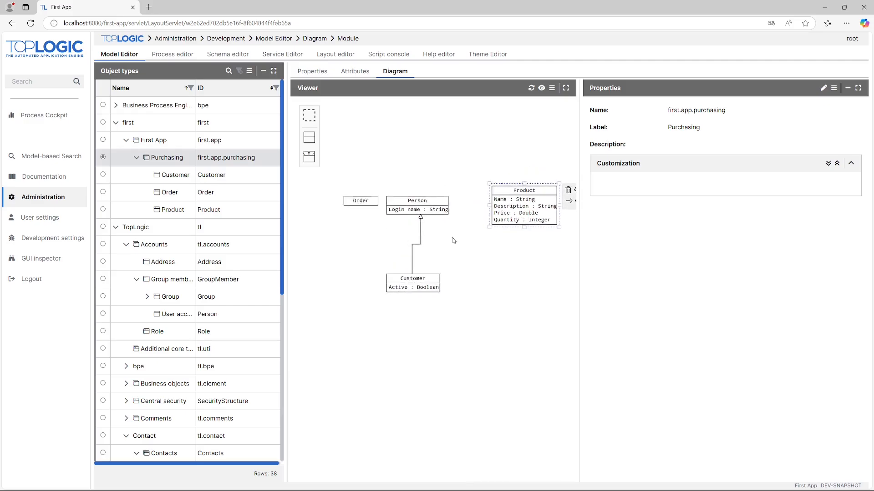
{"action": "left_click_drag", "start_coordinate": [368, 216], "coordinate": [354, 213]}
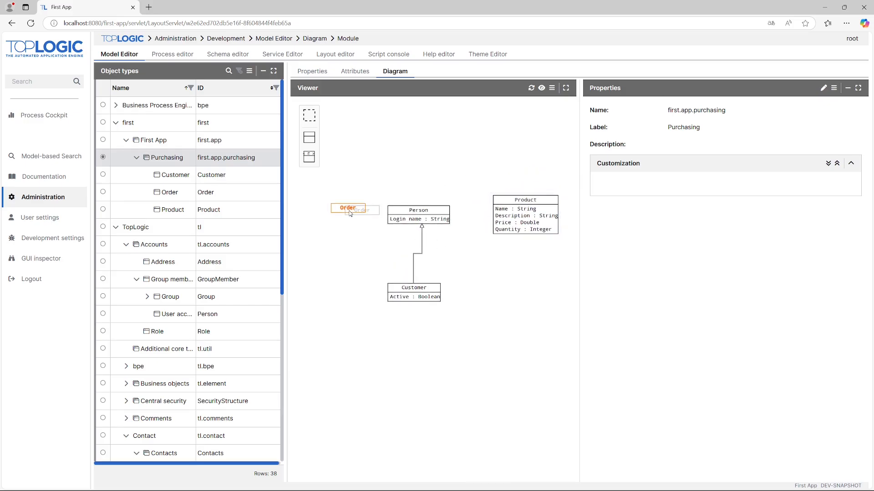
{"action": "left_click", "coordinate": [357, 227]}
Step: Create an enumeration with ID OrderStatus above the Person type in the Purchasing diagram
{"action": "left_click_drag", "start_coordinate": [311, 161], "coordinate": [399, 162]}
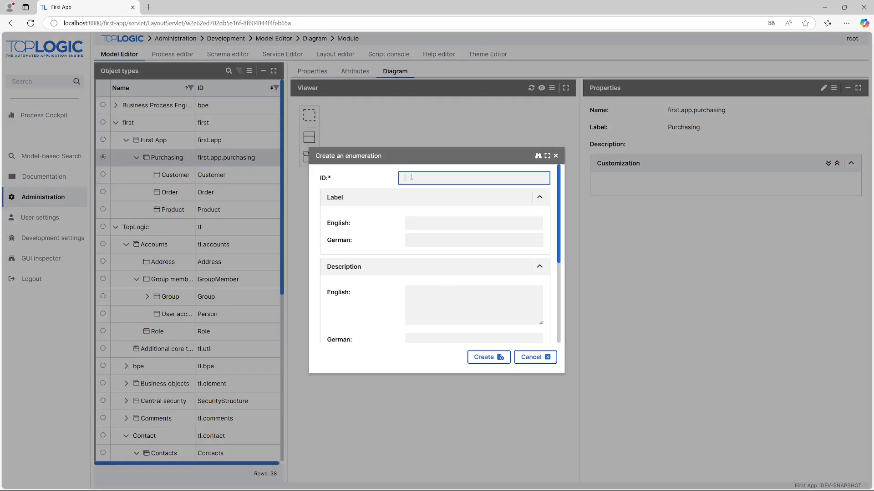
{"action": "type", "text": "s"}
{"action": "key", "text": "BackSpace"}
{"action": "type", "text": "OrderStatus"}
{"action": "left_click", "coordinate": [496, 358]}
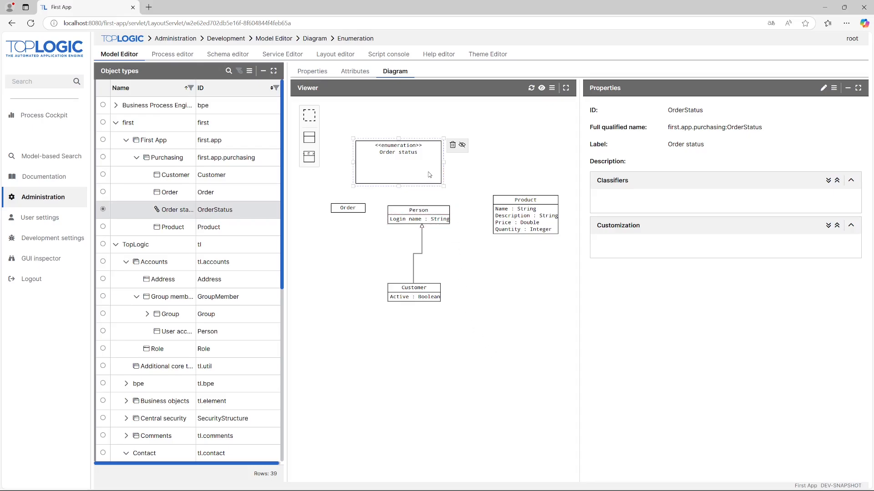
Step: Edit the properties of the OrderStatus enumeration and add a classifier named PROCESSING
{"action": "left_click", "coordinate": [326, 75]}
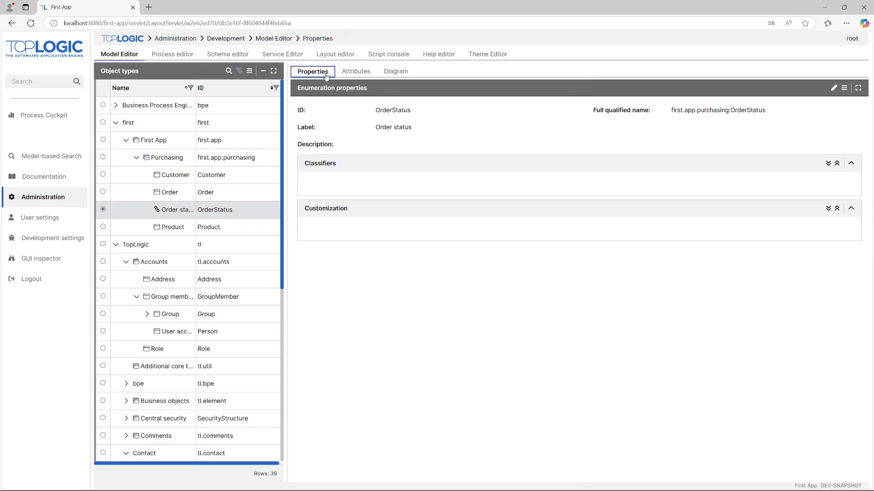
{"action": "left_click", "coordinate": [833, 88]}
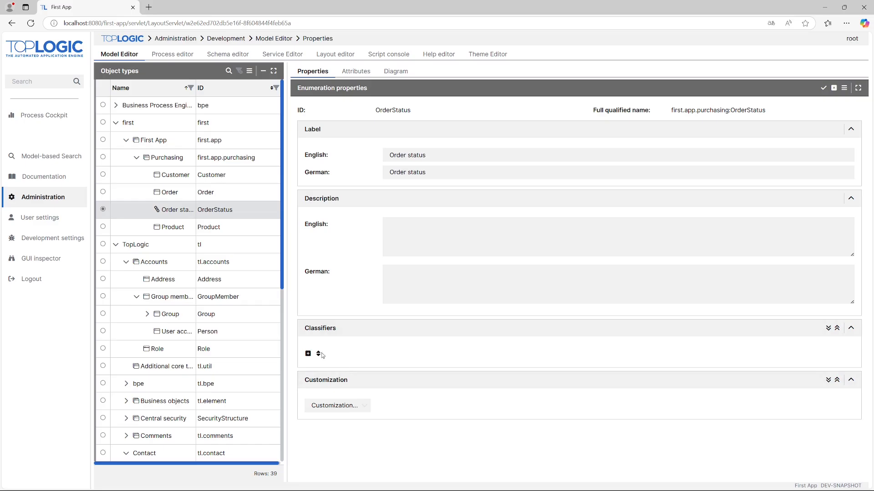
{"action": "left_click", "coordinate": [308, 353]}
{"action": "scroll", "coordinate": [406, 385], "scroll_direction": "down", "scroll_amount": 2}
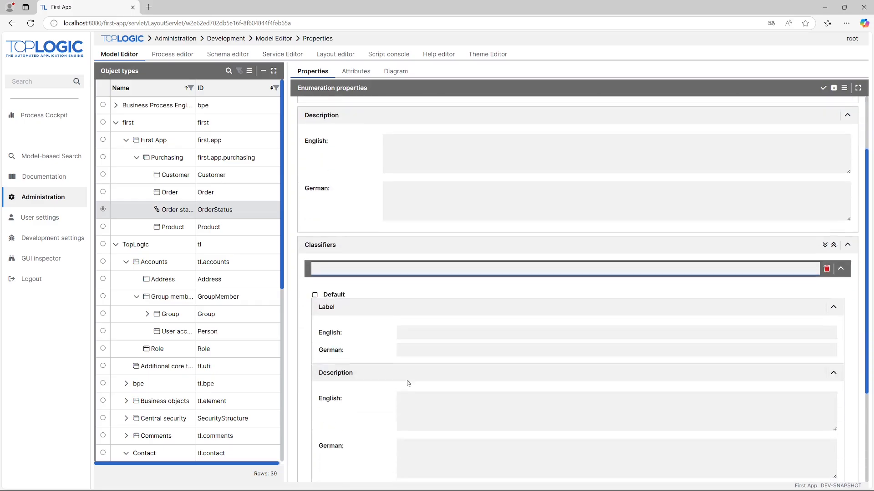
{"action": "left_click", "coordinate": [394, 272]}
{"action": "type", "text": "PROCESSING"}
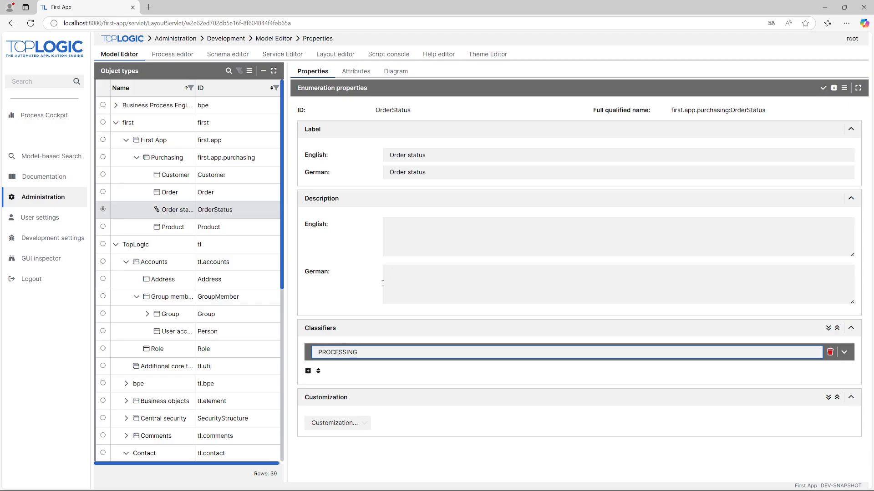
Step: Add a second classifier named DELIVERED to the OrderStatus enumeration
{"action": "left_click", "coordinate": [308, 371]}
{"action": "left_click", "coordinate": [332, 365]}
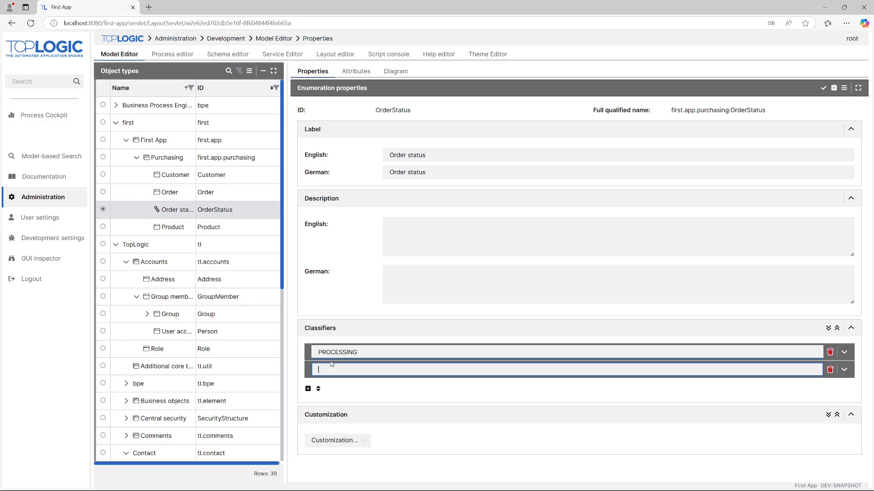
{"action": "type", "text": "DELIVERD"}
{"action": "left_click", "coordinate": [344, 369]}
{"action": "type", "text": "ER"}
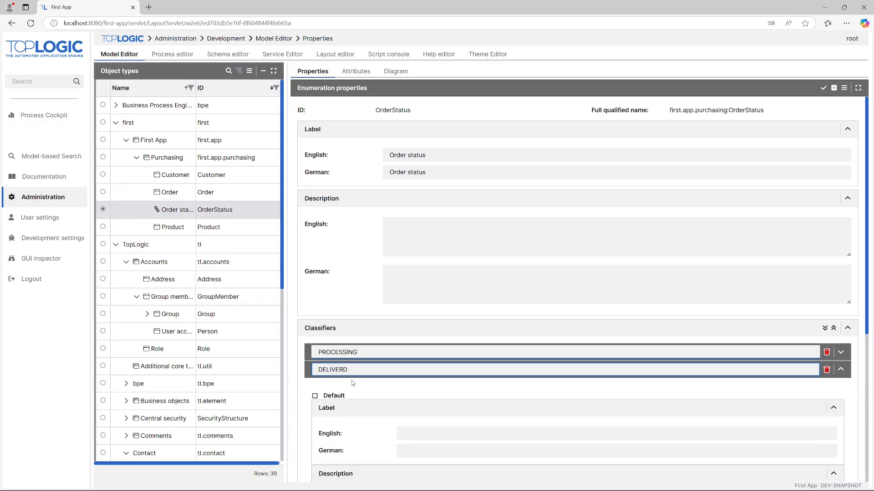
{"action": "type", "text": "E"}
{"action": "scroll", "coordinate": [395, 411], "scroll_direction": "down", "scroll_amount": 5}
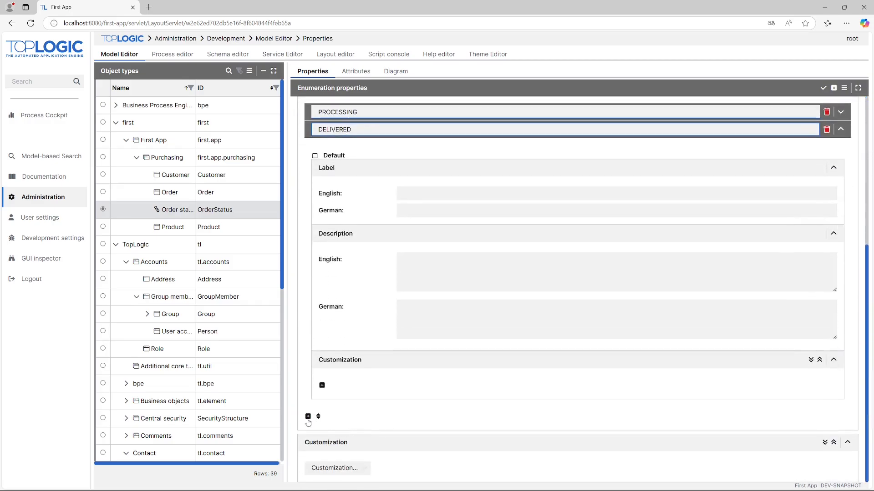
Step: Add a third classifier named RETURNED and save the OrderStatus enumeration
{"action": "left_click", "coordinate": [308, 417]}
{"action": "left_click", "coordinate": [369, 417]}
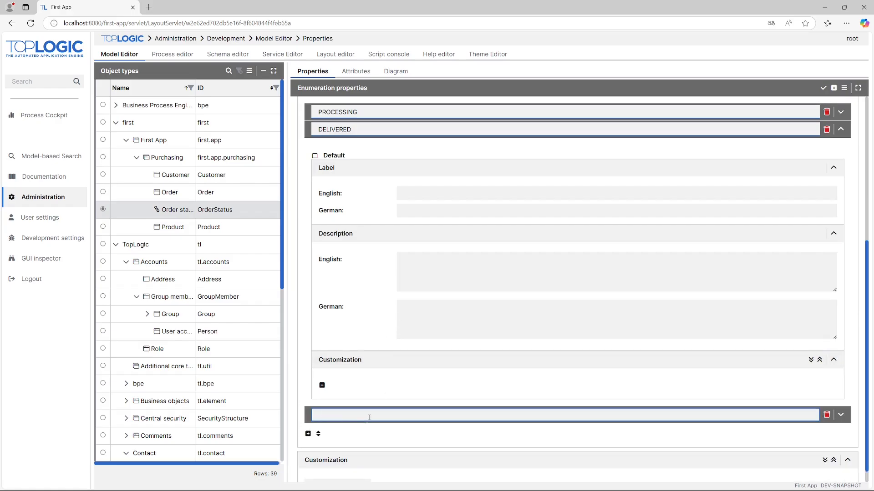
{"action": "type", "text": "RETURNED"}
{"action": "scroll", "coordinate": [423, 412], "scroll_direction": "up", "scroll_amount": 3}
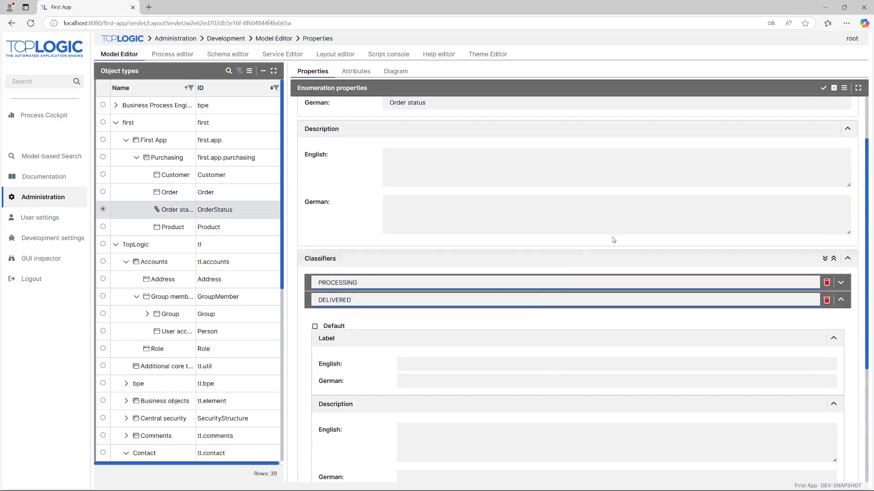
{"action": "left_click", "coordinate": [824, 88]}
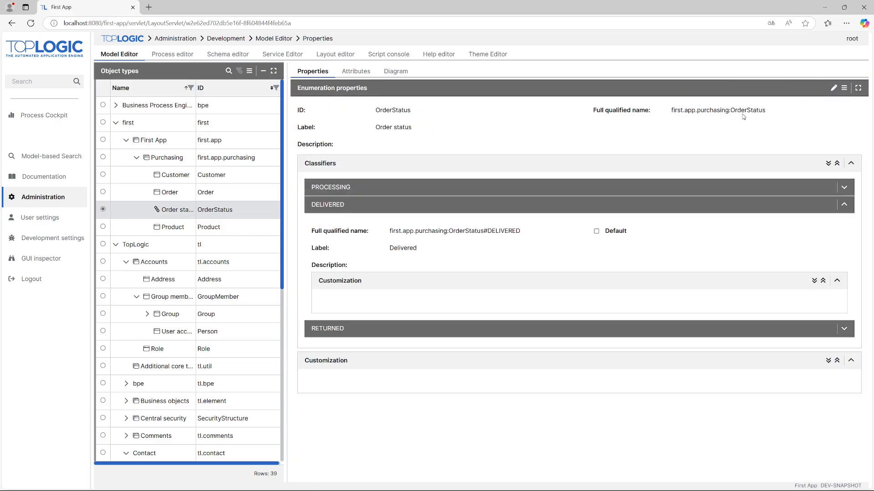
Step: Return to the diagram and move the Order type slightly down, farther from the Order status enumeration
{"action": "left_click", "coordinate": [396, 75]}
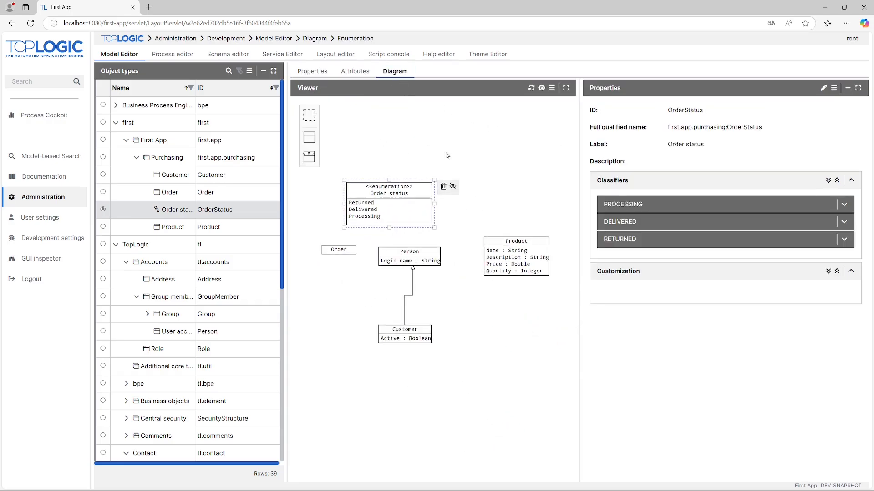
{"action": "left_click", "coordinate": [339, 251]}
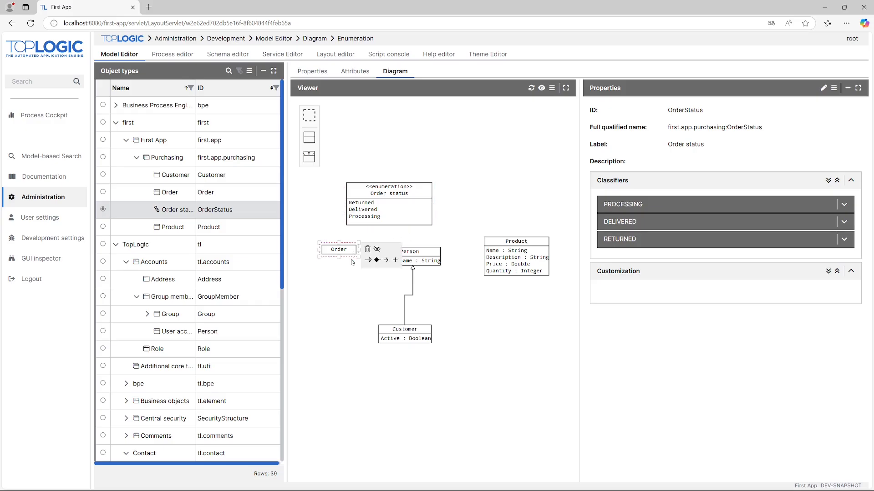
{"action": "left_click_drag", "start_coordinate": [345, 258], "coordinate": [343, 262]}
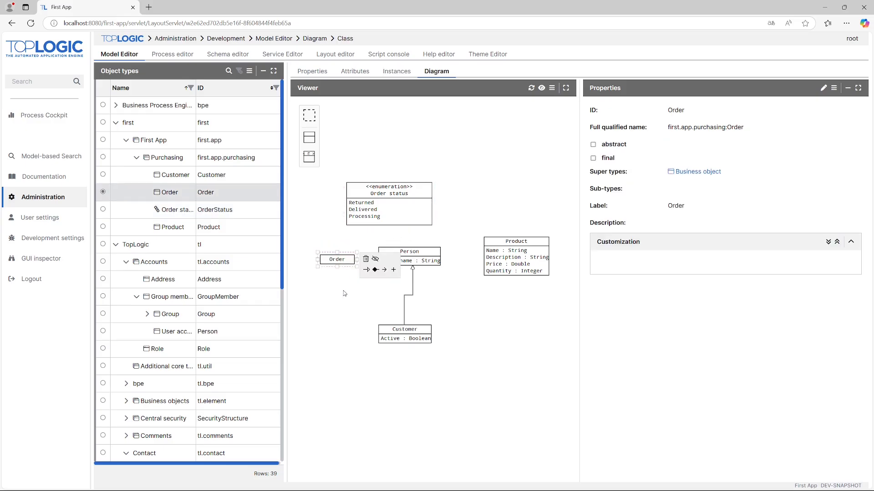
{"action": "left_click", "coordinate": [345, 294]}
Step: Create a mandatory reference with ID status from the Order type to the Order status enumeration
{"action": "left_click", "coordinate": [346, 263]}
{"action": "left_click_drag", "start_coordinate": [383, 271], "coordinate": [392, 220]}
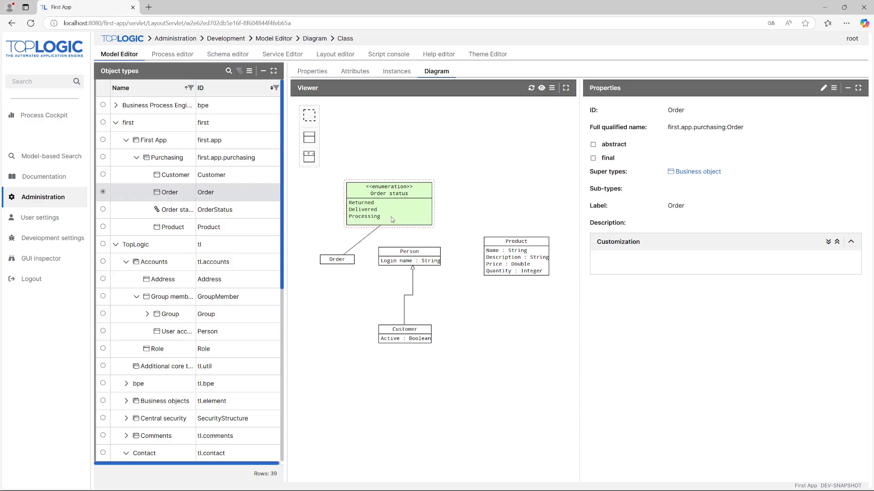
{"action": "left_click_drag", "start_coordinate": [392, 220], "coordinate": [392, 220]}
{"action": "type", "text": "stat"}
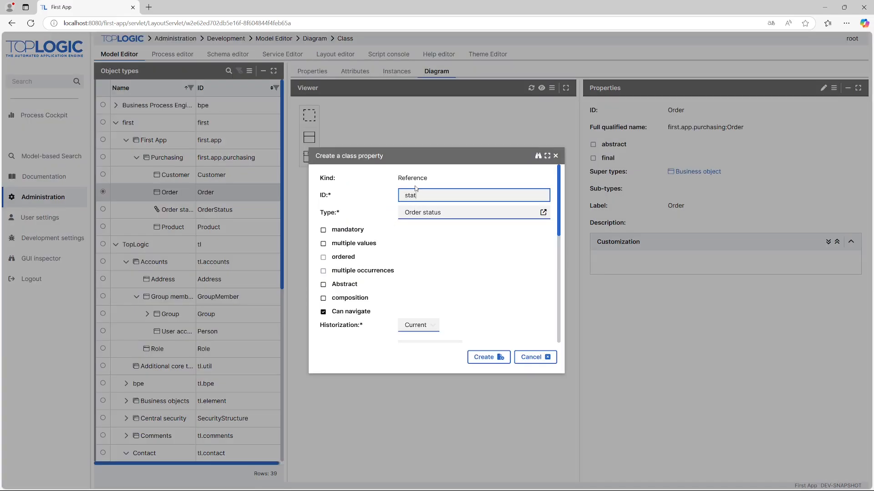
{"action": "type", "text": "us"}
{"action": "left_click", "coordinate": [346, 229]}
{"action": "scroll", "coordinate": [477, 257], "scroll_direction": "down", "scroll_amount": 2}
{"action": "scroll", "coordinate": [477, 258], "scroll_direction": "up", "scroll_amount": 3}
{"action": "left_click", "coordinate": [485, 357]}
{"action": "left_click", "coordinate": [479, 371]}
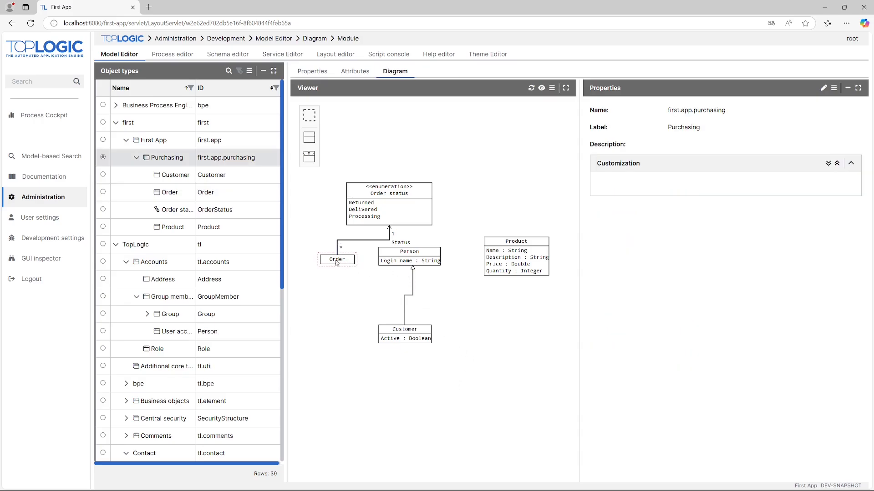
{"action": "left_click", "coordinate": [339, 263]}
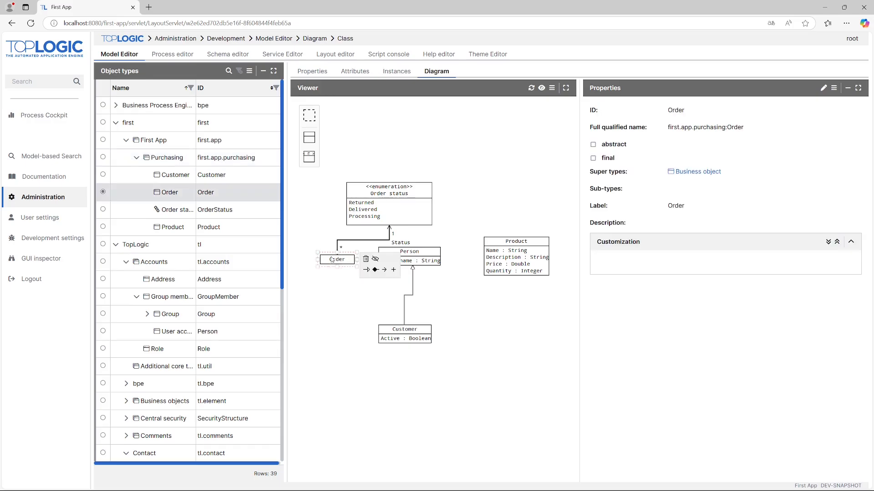
{"action": "left_click", "coordinate": [403, 223]}
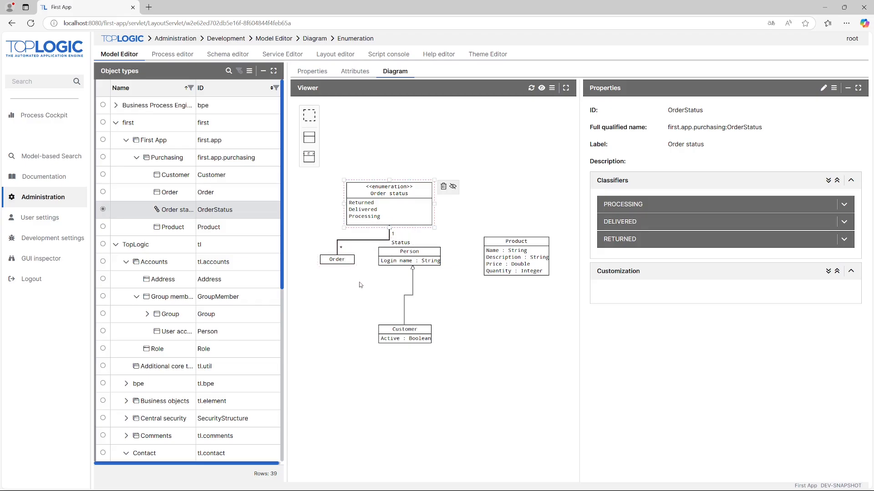
{"action": "left_click", "coordinate": [363, 293]}
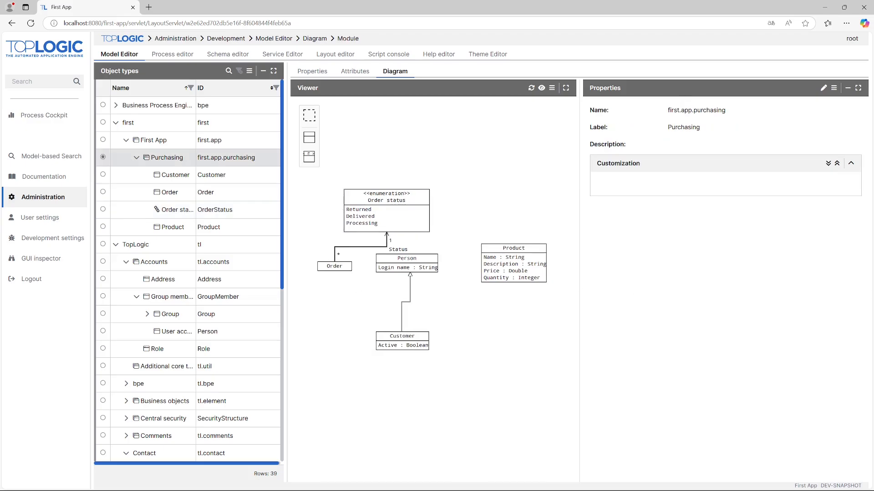
Step: Create a mandatory reference with ID customer from the Order type to the Customer type
{"action": "left_click_drag", "start_coordinate": [482, 312], "coordinate": [482, 274]}
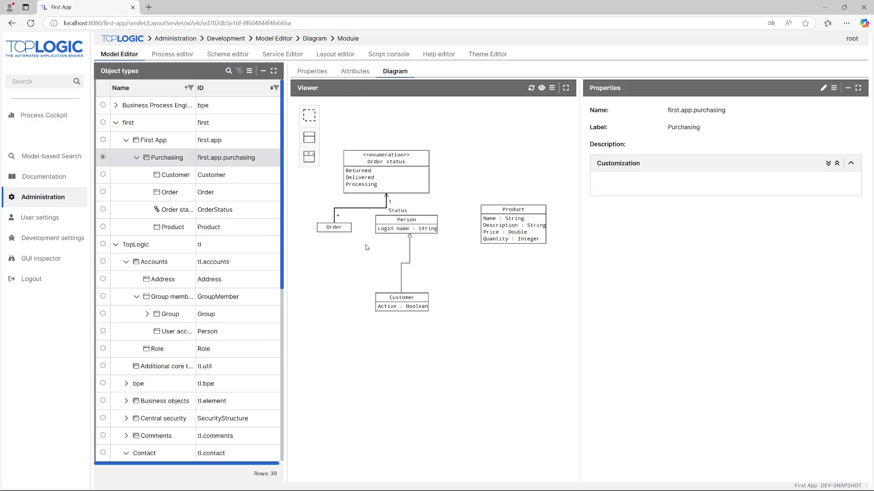
{"action": "left_click", "coordinate": [354, 231]}
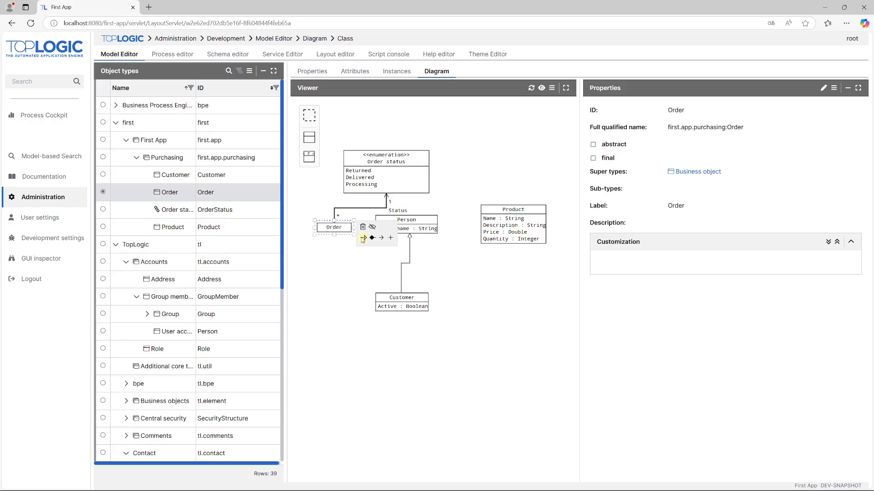
{"action": "left_click", "coordinate": [381, 238]}
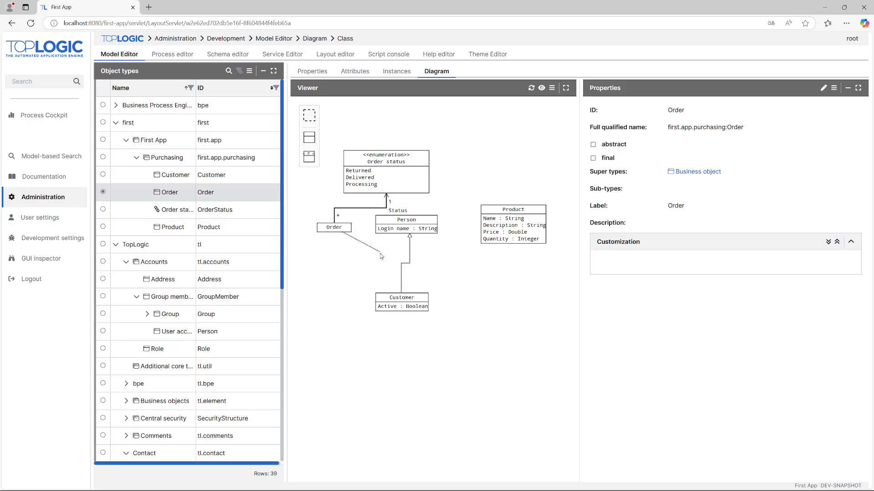
{"action": "left_click", "coordinate": [384, 296]}
{"action": "type", "text": "customer"}
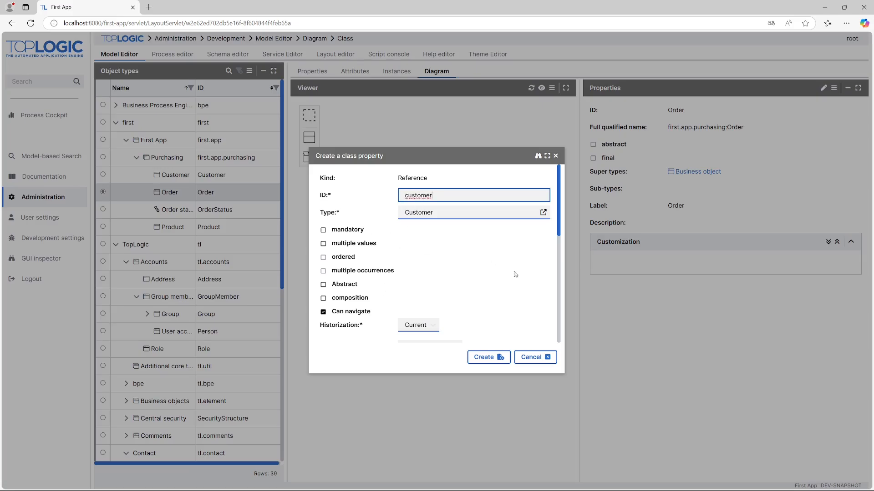
{"action": "left_click", "coordinate": [323, 230]}
{"action": "left_click", "coordinate": [485, 357]}
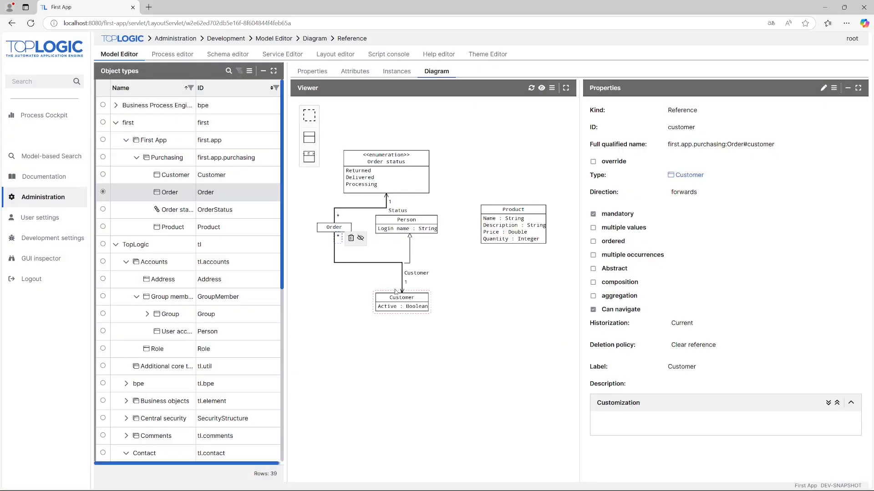
{"action": "left_click", "coordinate": [349, 231]}
{"action": "left_click_drag", "start_coordinate": [362, 237], "coordinate": [482, 224]}
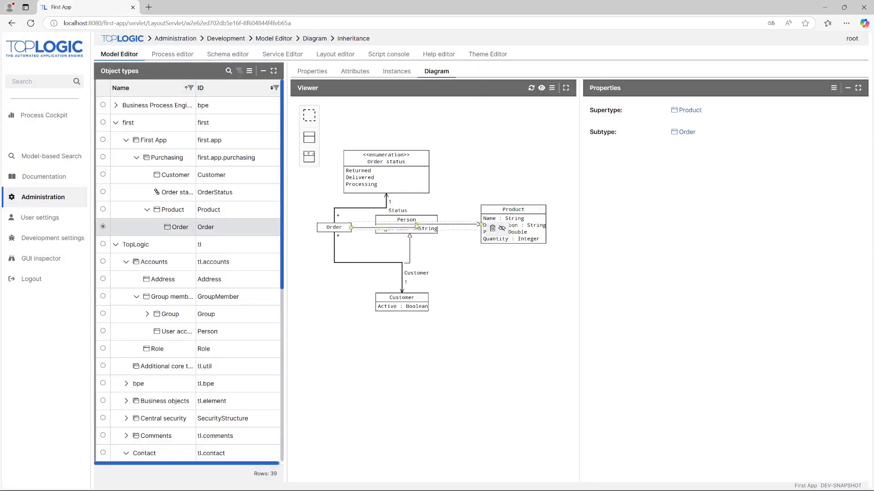
{"action": "left_click", "coordinate": [492, 228]}
{"action": "left_click", "coordinate": [490, 275]}
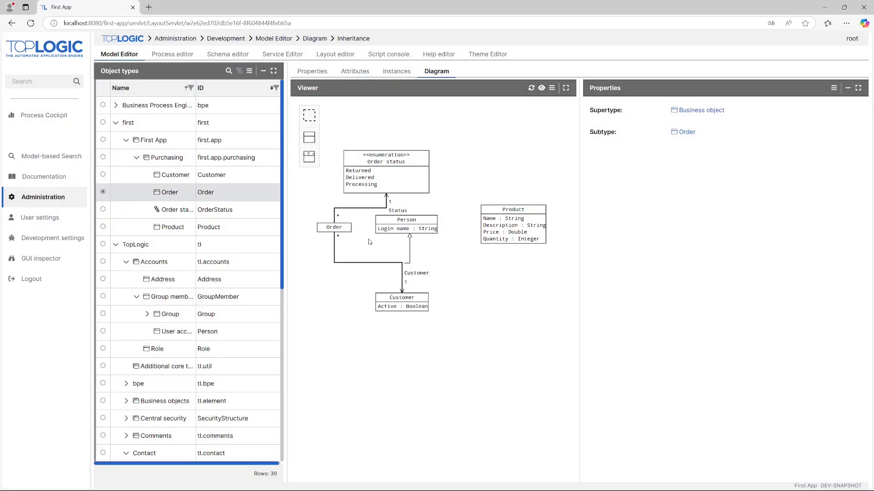
Step: Create a mandatory reference with ID product from the Order type to the Product type
{"action": "left_click", "coordinate": [346, 229]}
{"action": "left_click_drag", "start_coordinate": [381, 237], "coordinate": [505, 225]}
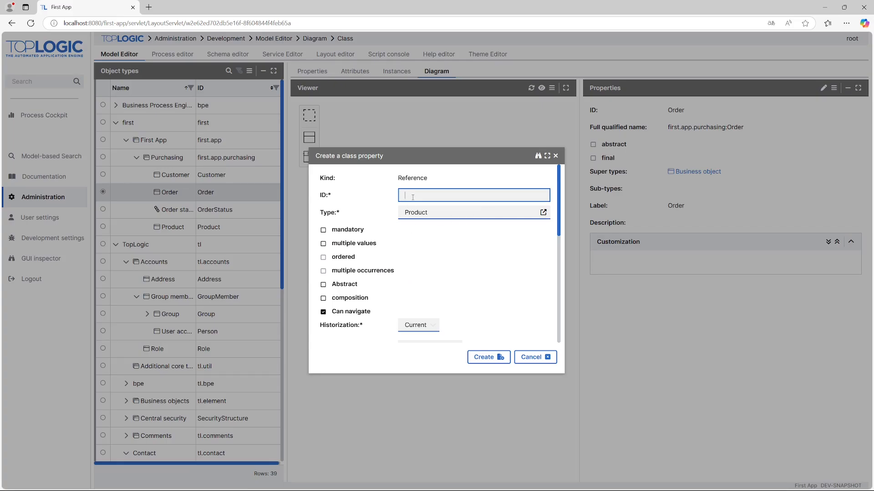
{"action": "type", "text": "product"}
{"action": "left_click", "coordinate": [348, 230]}
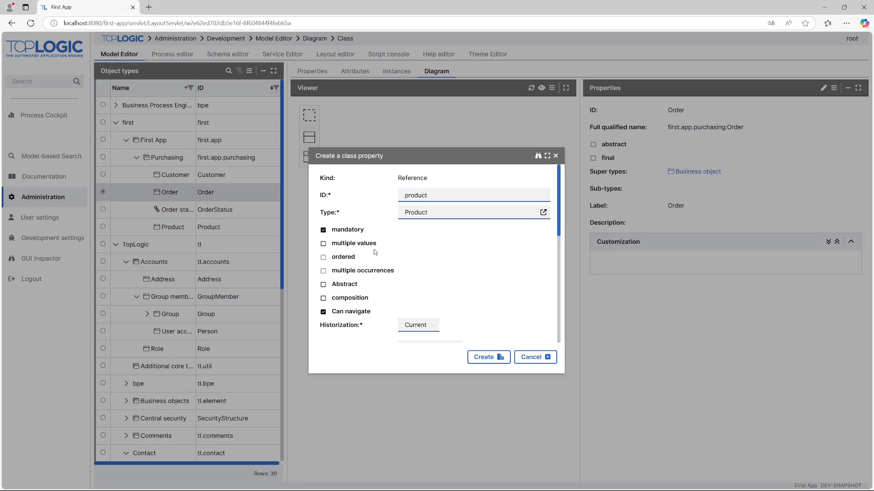
{"action": "left_click", "coordinate": [500, 357]}
Step: Deselect the new reference and refresh the diagram to lay out its elements anew
{"action": "left_click", "coordinate": [504, 314]}
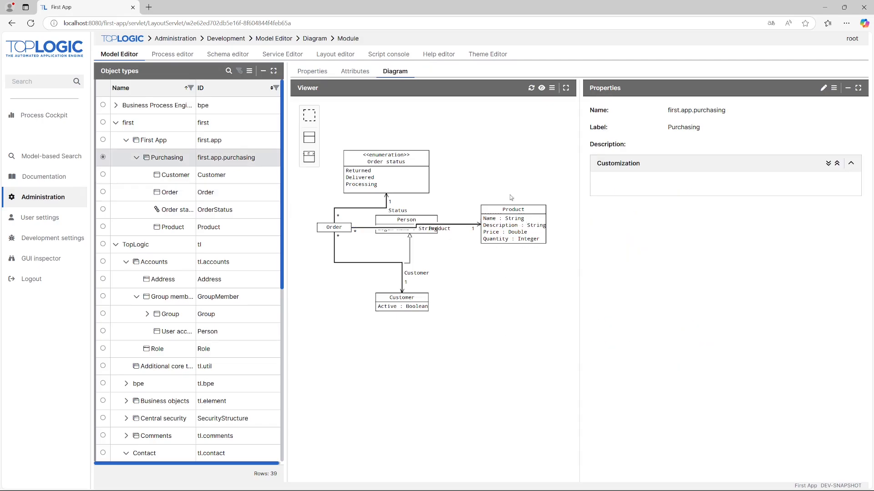
{"action": "left_click", "coordinate": [531, 88]}
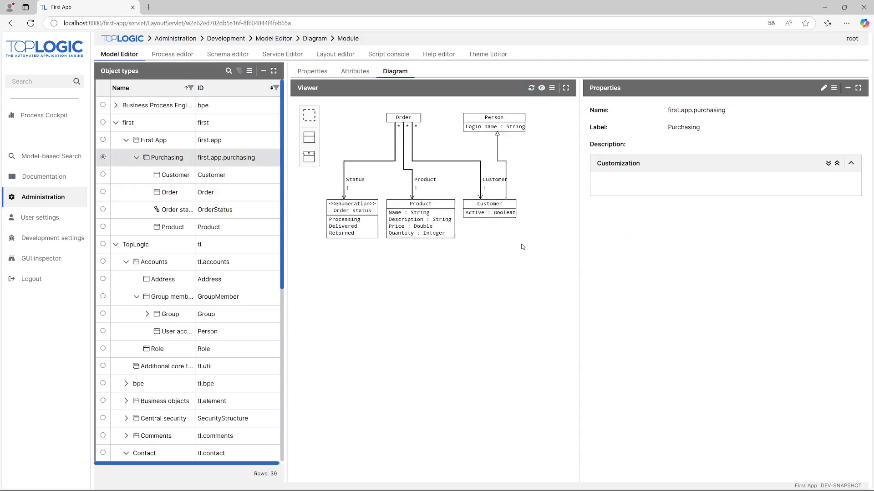
{"action": "left_click_drag", "start_coordinate": [522, 246], "coordinate": [501, 333]}
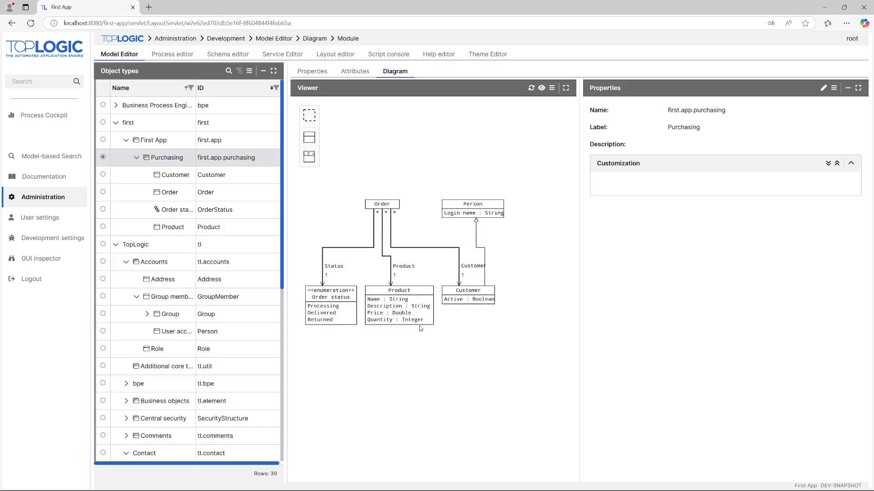
Step: Add a property with ID number and type String to the Order type
{"action": "left_click", "coordinate": [396, 208]}
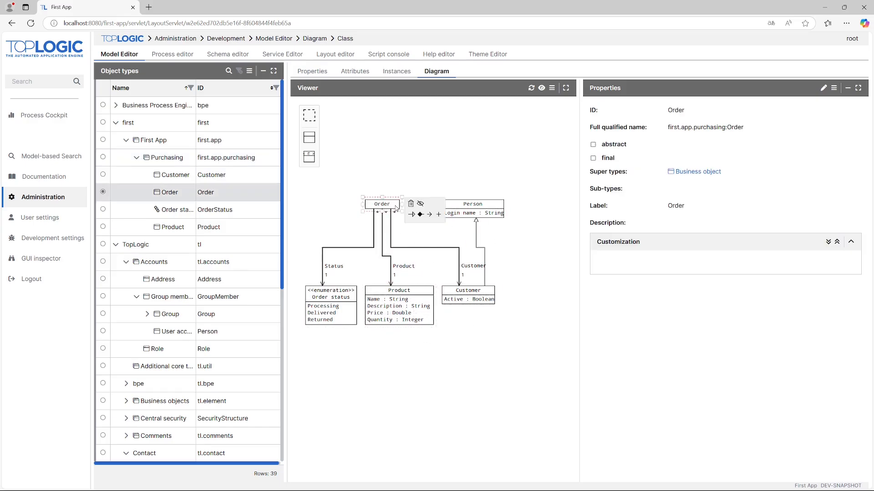
{"action": "left_click", "coordinate": [439, 214]}
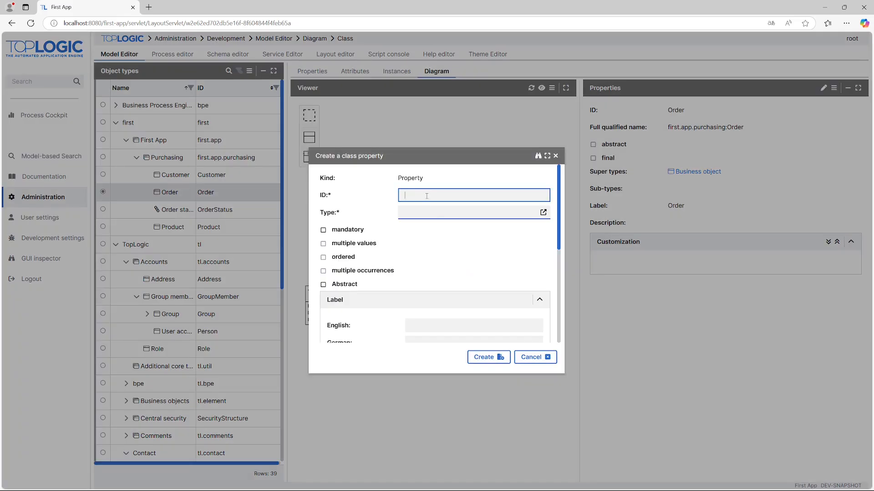
{"action": "type", "text": "number"}
{"action": "key", "text": "Tab"}
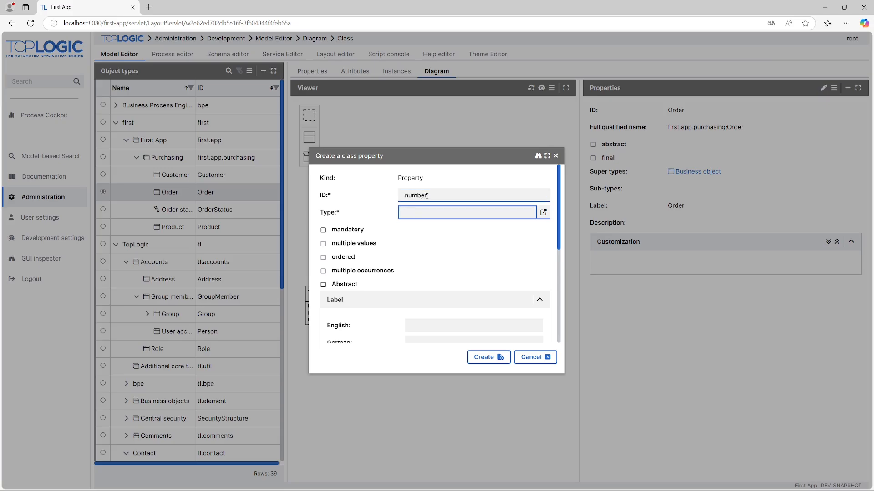
{"action": "type", "text": "String"}
{"action": "left_click", "coordinate": [428, 227]}
{"action": "scroll", "coordinate": [464, 276], "scroll_direction": "down", "scroll_amount": 3}
{"action": "scroll", "coordinate": [464, 275], "scroll_direction": "down", "scroll_amount": 3}
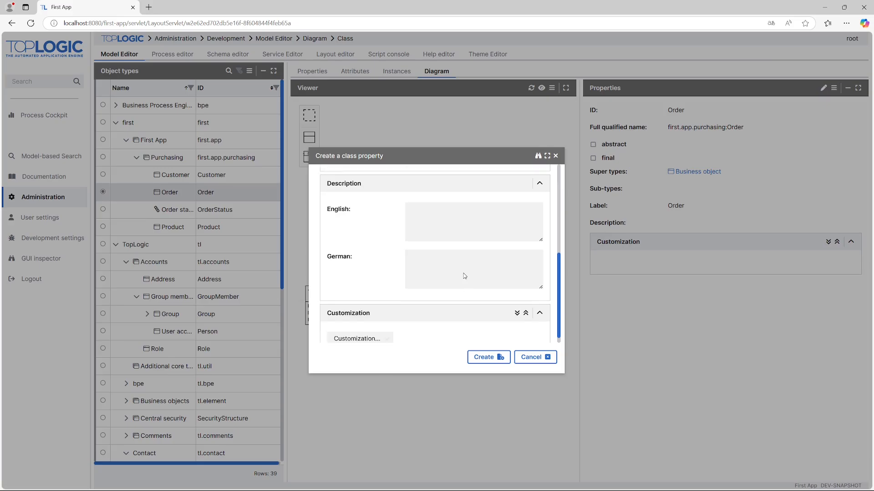
{"action": "scroll", "coordinate": [464, 276], "scroll_direction": "up", "scroll_amount": 6}
{"action": "left_click", "coordinate": [489, 357]}
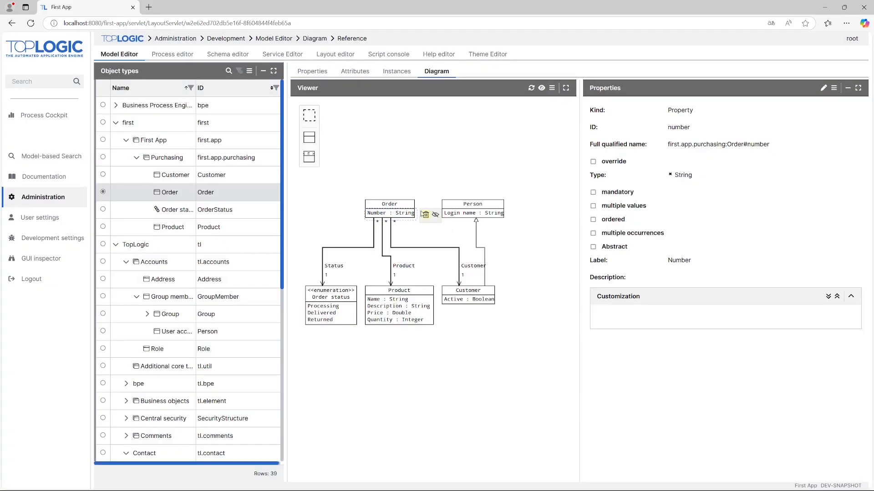
Step: Add a mandatory property with ID date and type Date to the Order type
{"action": "left_click", "coordinate": [415, 203]}
{"action": "left_click", "coordinate": [449, 214]}
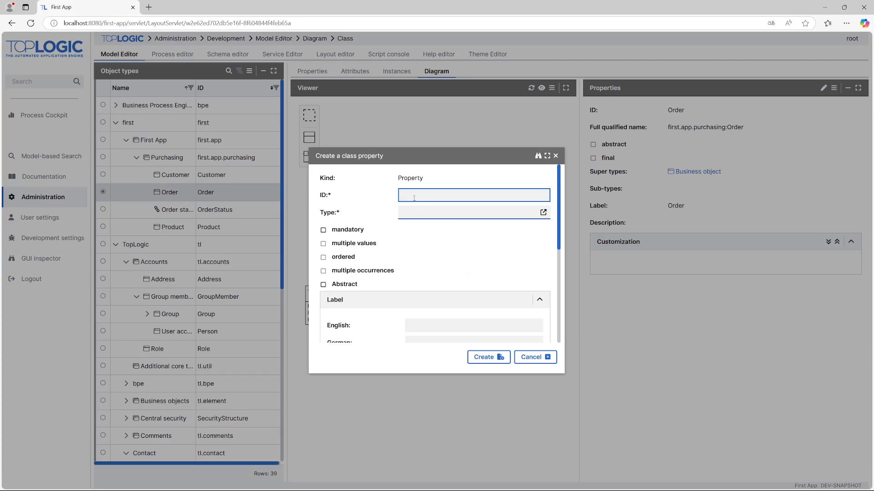
{"action": "type", "text": "date"}
{"action": "key", "text": "Tab"}
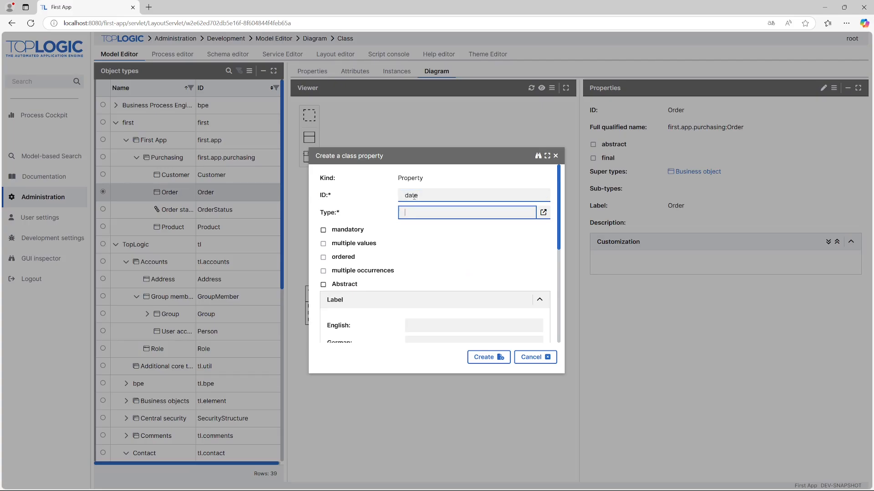
{"action": "type", "text": "Date"}
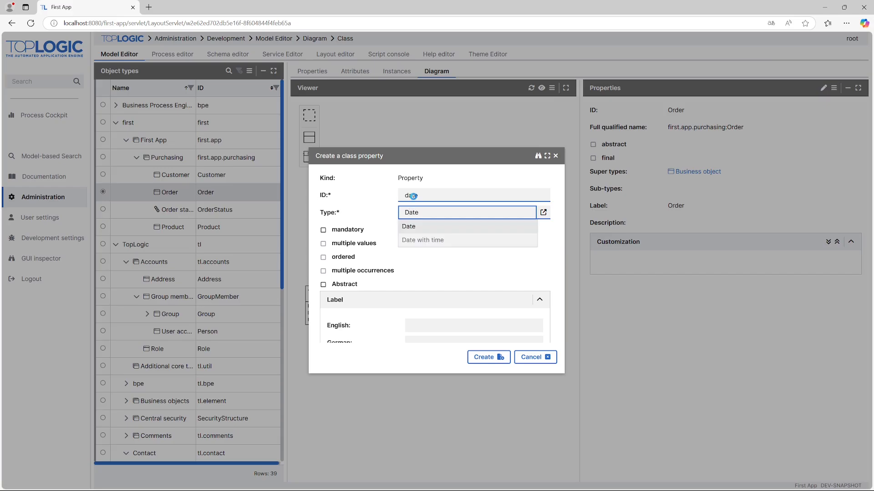
{"action": "left_click", "coordinate": [455, 227]}
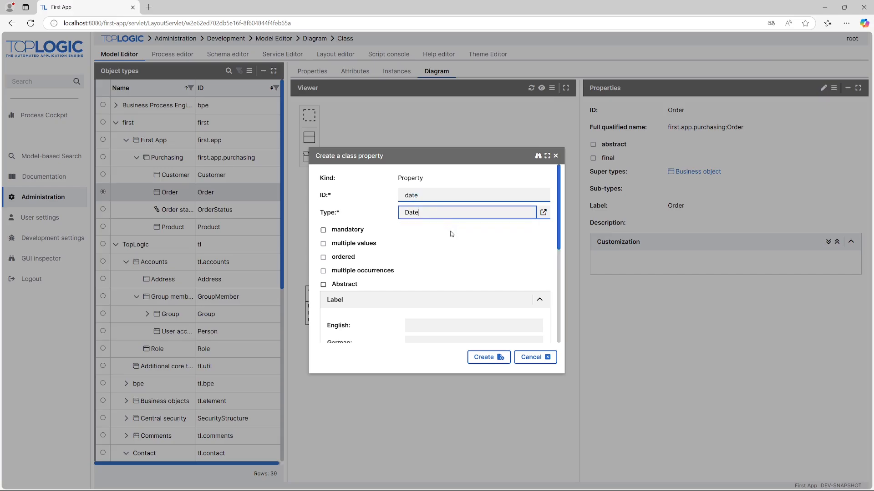
{"action": "left_click", "coordinate": [363, 232]}
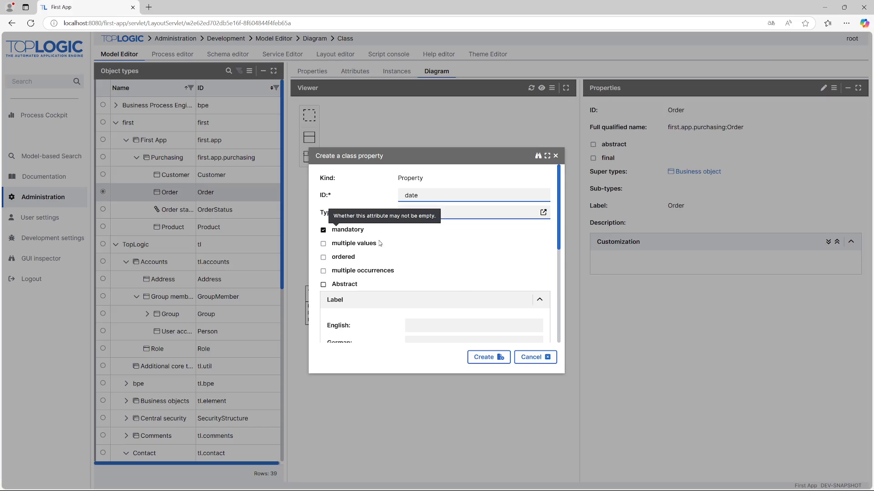
{"action": "left_click", "coordinate": [484, 357]}
Step: Add a mandatory property with ID quantity and type Integer to the Order type
{"action": "left_click", "coordinate": [412, 206]}
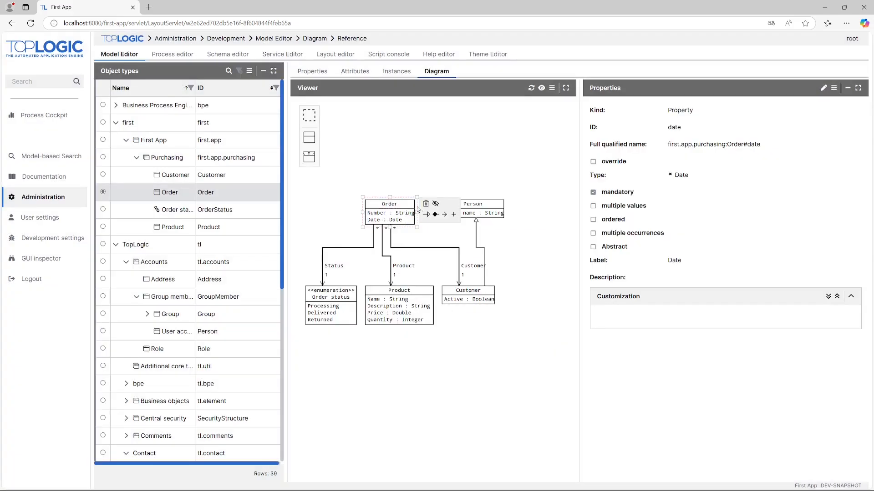
{"action": "left_click", "coordinate": [445, 215]}
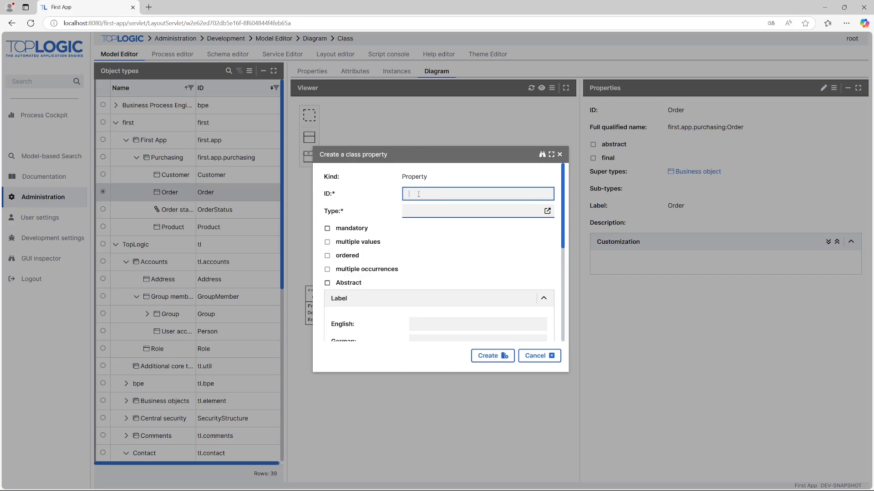
{"action": "type", "text": "quantity"}
{"action": "key", "text": "Tab"}
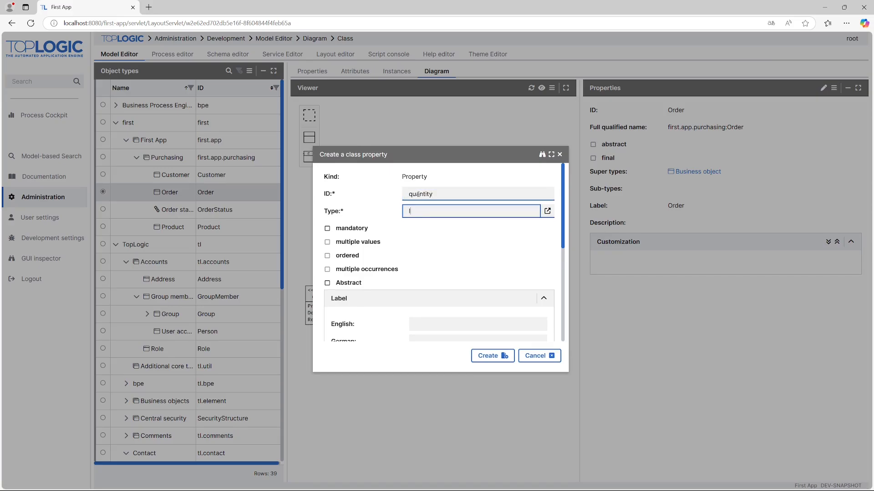
{"action": "type", "text": "Integer"}
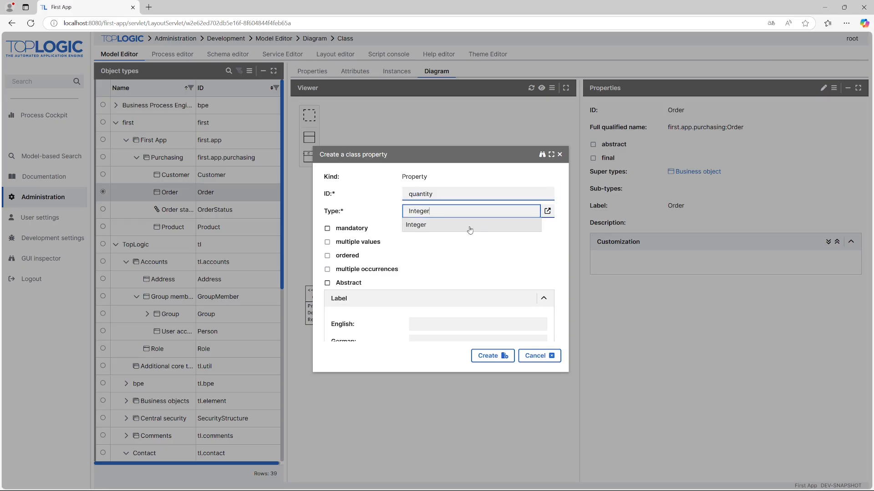
{"action": "left_click", "coordinate": [470, 230]}
{"action": "left_click", "coordinate": [327, 228]}
{"action": "left_click", "coordinate": [488, 356]}
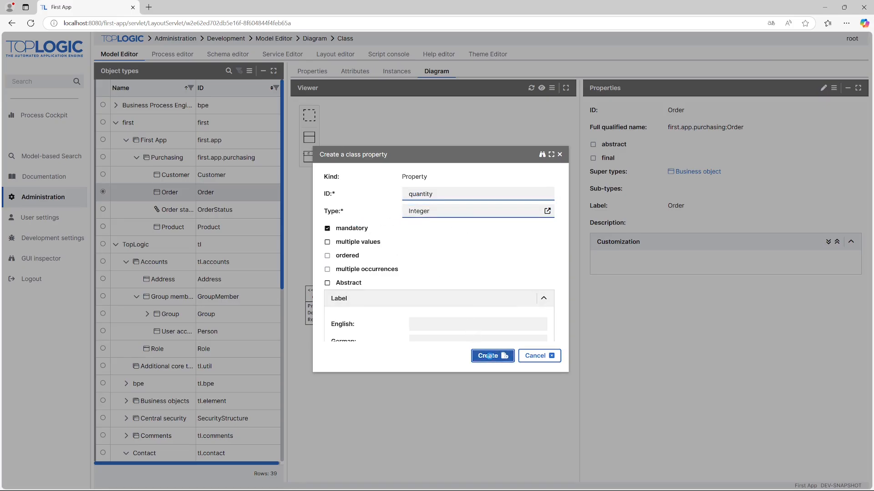
Step: Add a property with ID value and type Double to the Order type
{"action": "left_click", "coordinate": [419, 206]}
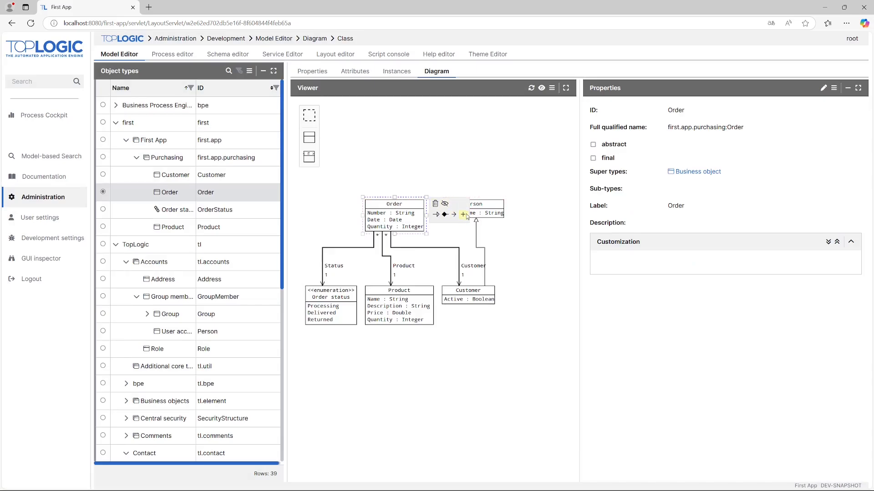
{"action": "left_click", "coordinate": [464, 215]}
{"action": "type", "text": "va"}
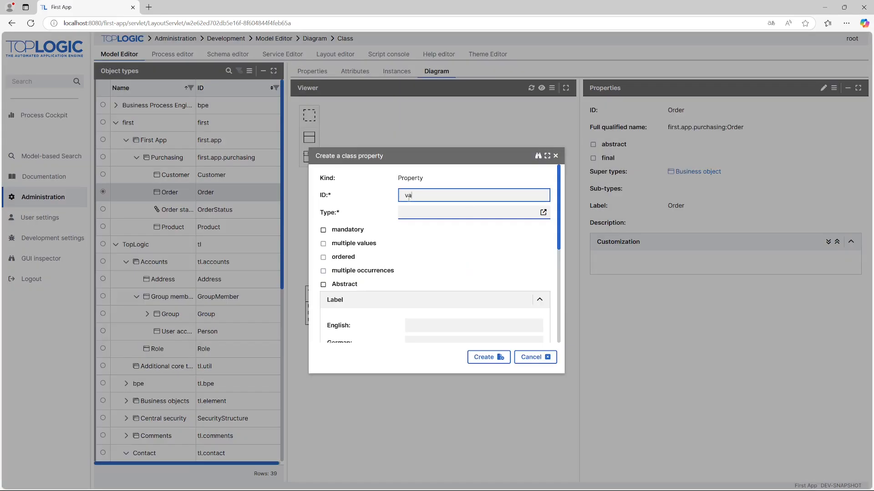
{"action": "type", "text": "lue"}
{"action": "key", "text": "Tab"}
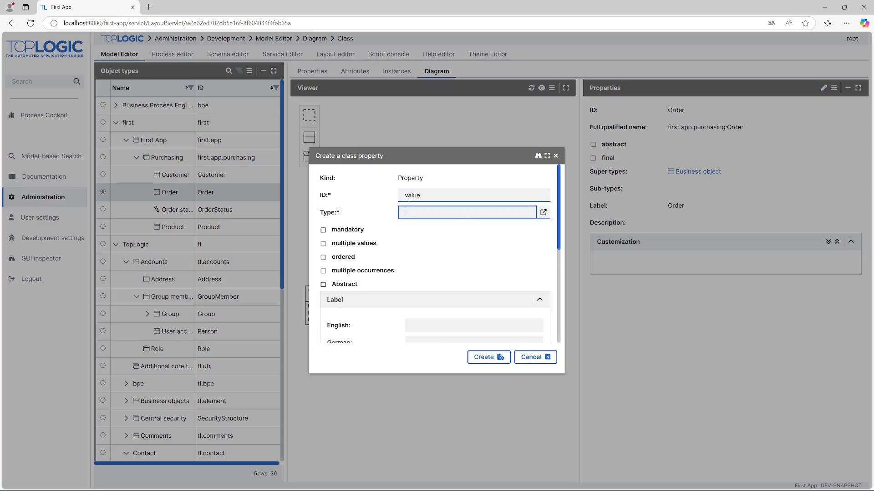
{"action": "type", "text": "Double"}
{"action": "left_click", "coordinate": [440, 227]}
{"action": "left_click", "coordinate": [482, 358]}
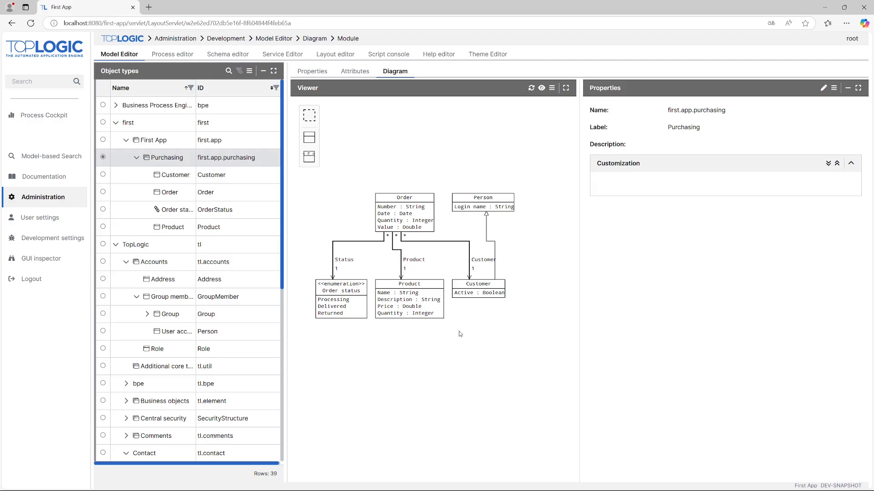
Step: Edit the Customer type's active property and add a Storage algorithm customization to it
{"action": "left_click", "coordinate": [467, 294]}
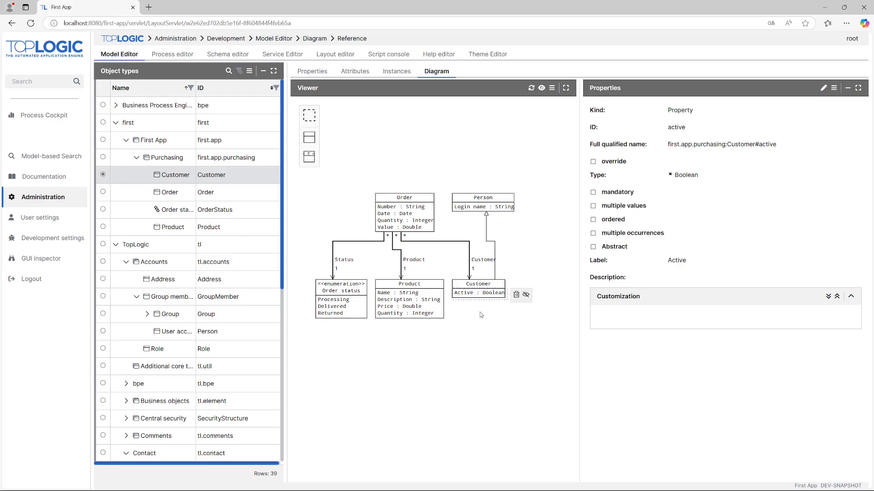
{"action": "left_click", "coordinate": [824, 88]}
{"action": "scroll", "coordinate": [623, 447], "scroll_direction": "down", "scroll_amount": 1}
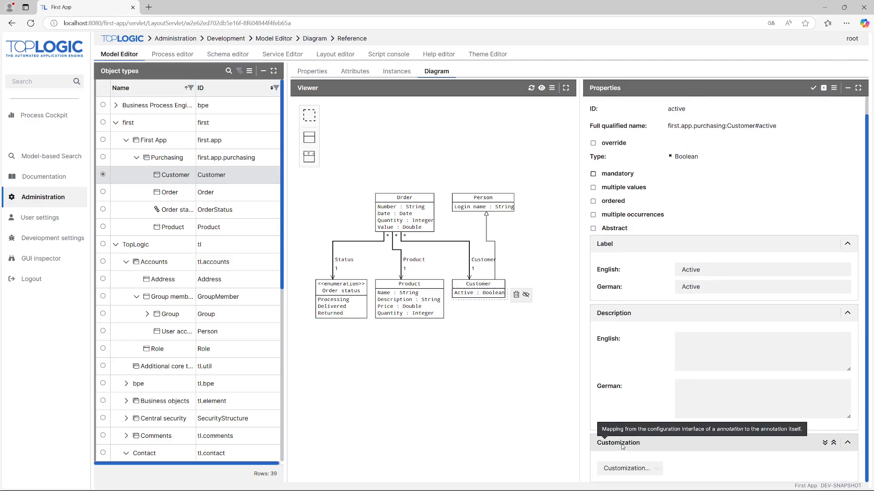
{"action": "left_click", "coordinate": [622, 469]}
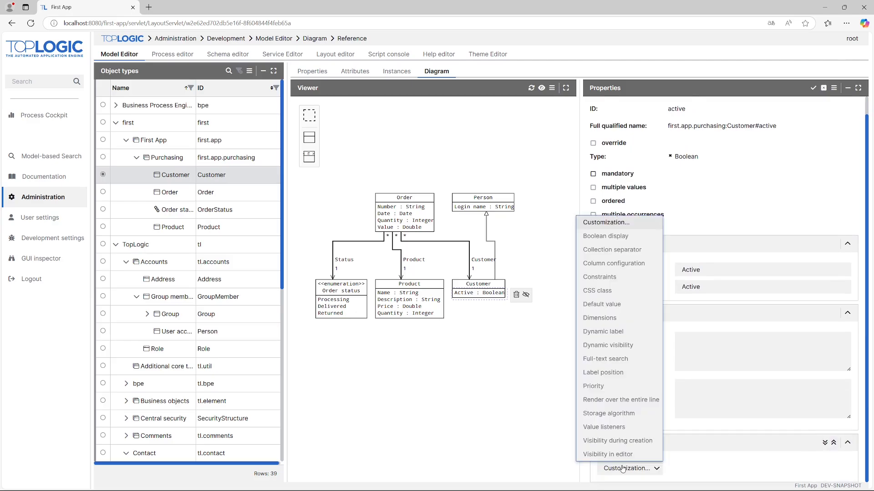
{"action": "left_click", "coordinate": [617, 414]}
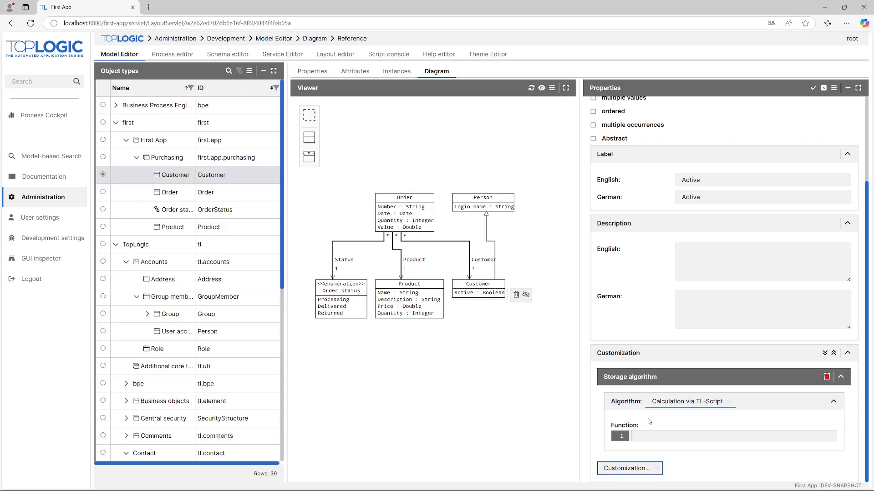
{"action": "mouse_move", "coordinate": [613, 427]}
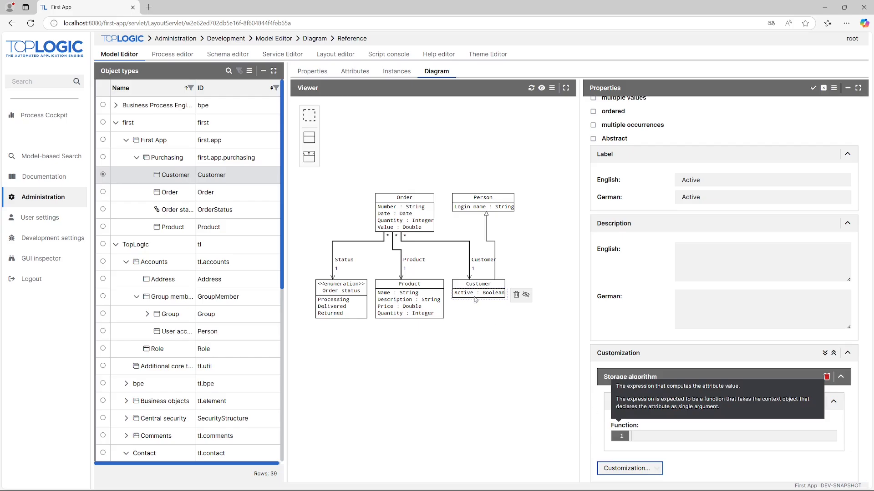
{"action": "left_click", "coordinate": [669, 436]}
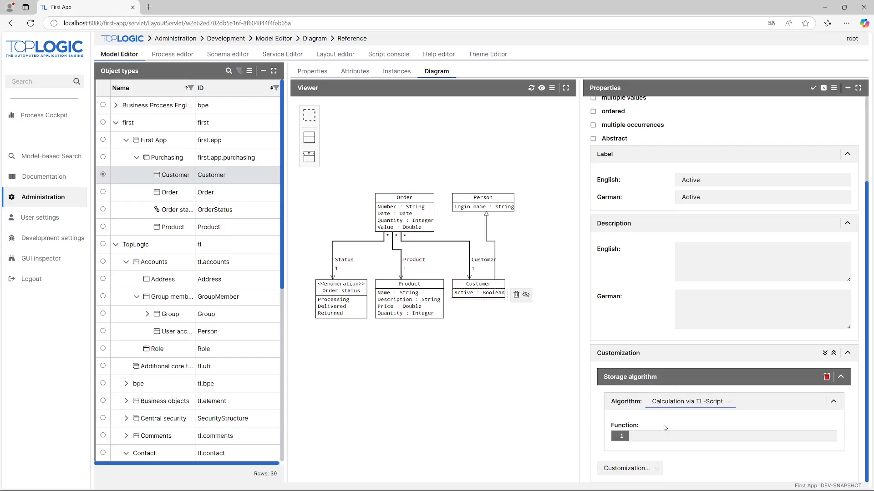
{"action": "type", "text": "customer"}
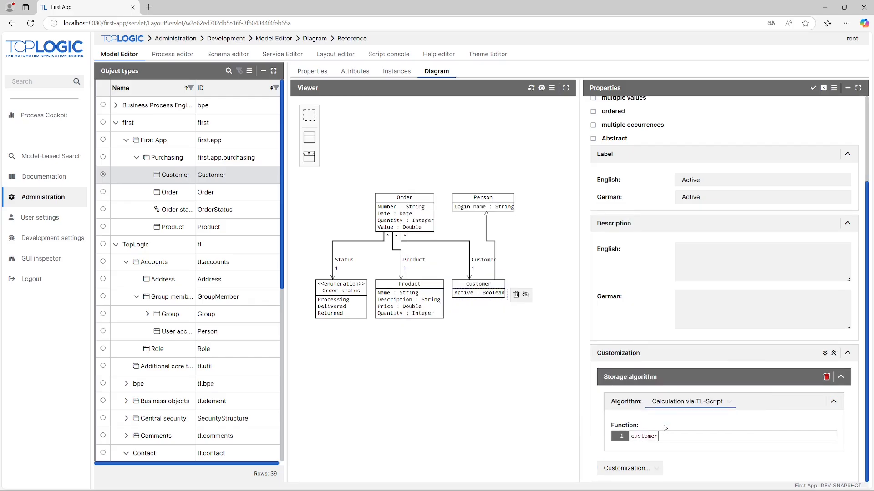
{"action": "type", "text": " -> {"}
{"action": "key", "text": "Return"}
{"action": "key", "text": "Return"}
{"action": "type", "text": "}"}
{"action": "key", "text": "Up"}
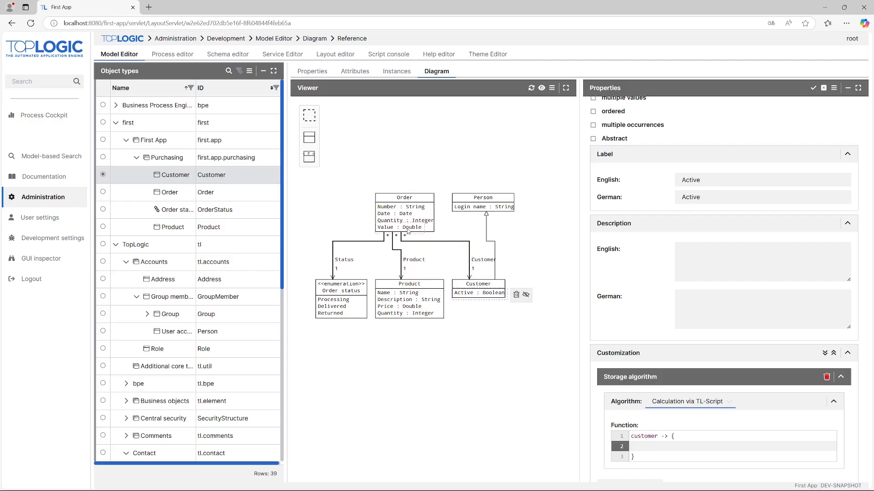
{"action": "left_click", "coordinate": [635, 453]}
{"action": "key", "text": "ctrl+a"}
{"action": "key", "text": "BackSpace"}
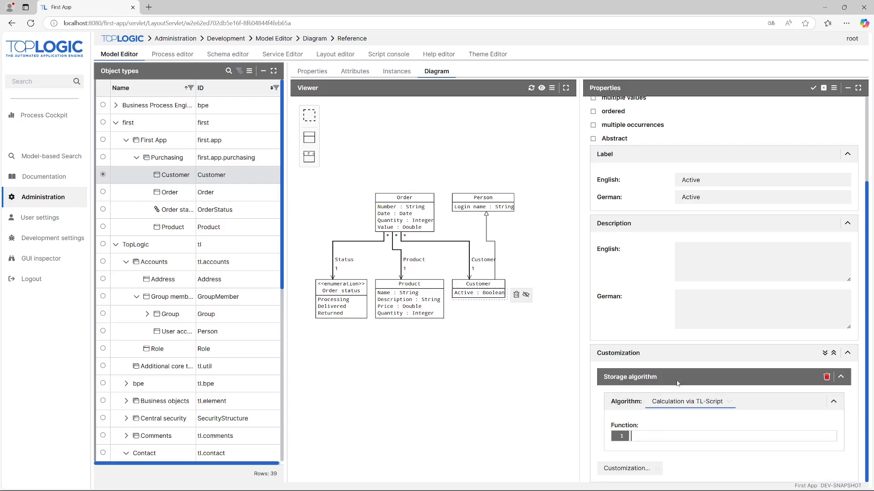
{"action": "left_click", "coordinate": [812, 89]}
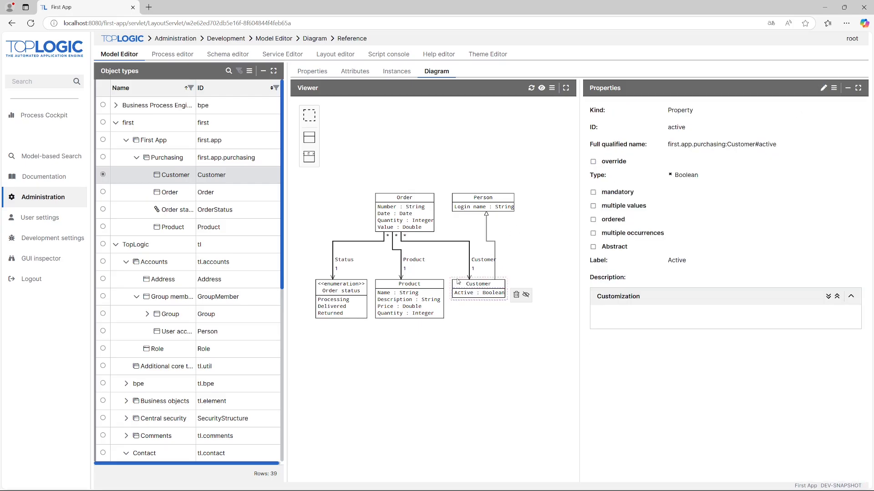
Step: Create a backwards reference with ID order for the Order type's customer reference
{"action": "left_click", "coordinate": [450, 241]}
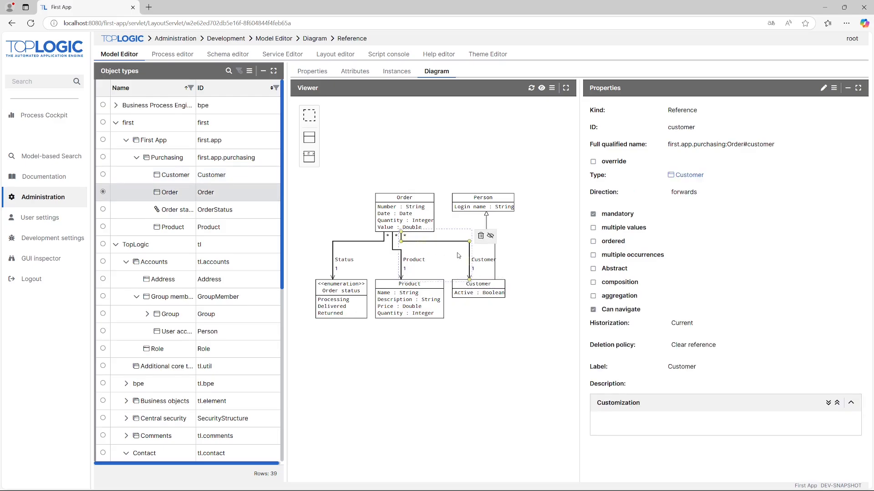
{"action": "left_click", "coordinate": [834, 89]}
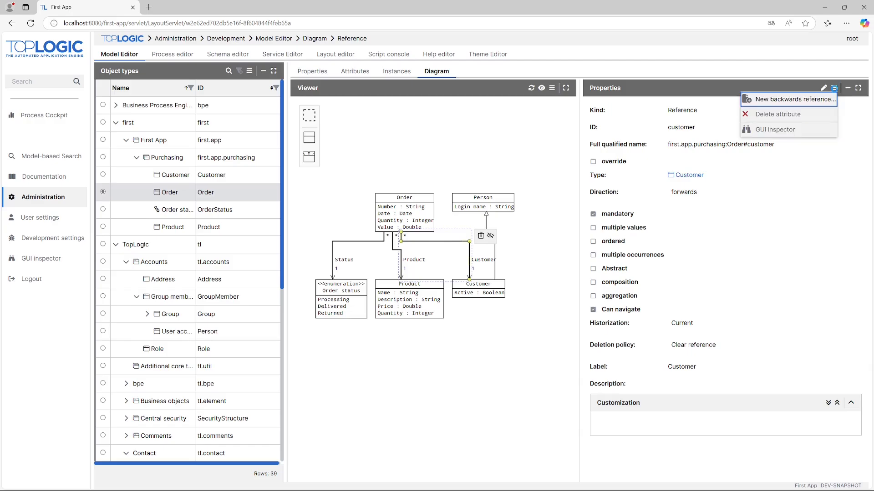
{"action": "left_click", "coordinate": [794, 100]}
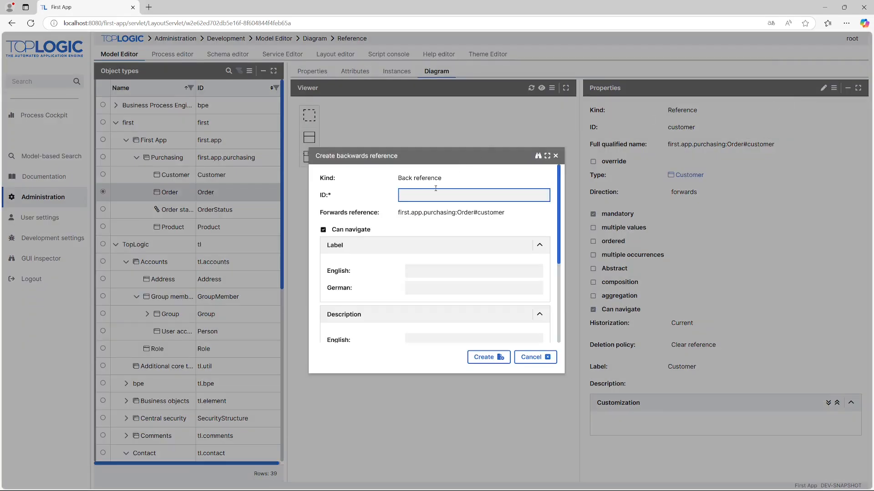
{"action": "type", "text": "order"}
{"action": "left_click", "coordinate": [485, 357]}
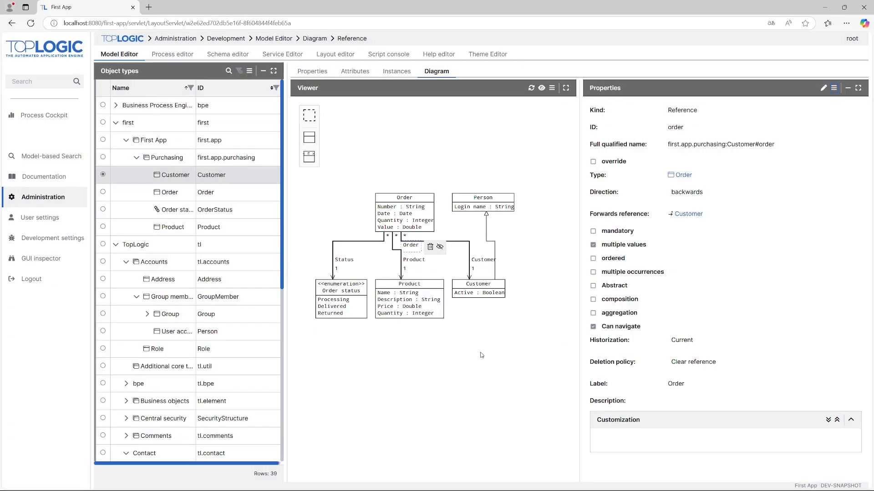
Step: List the Customer type's attributes without the inherited ones and examine its order reference
{"action": "left_click", "coordinate": [497, 286]}
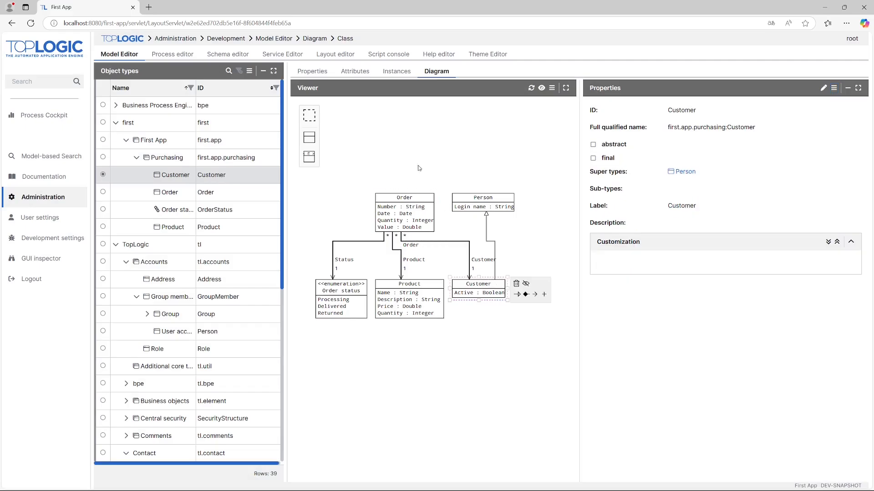
{"action": "left_click", "coordinate": [355, 72]}
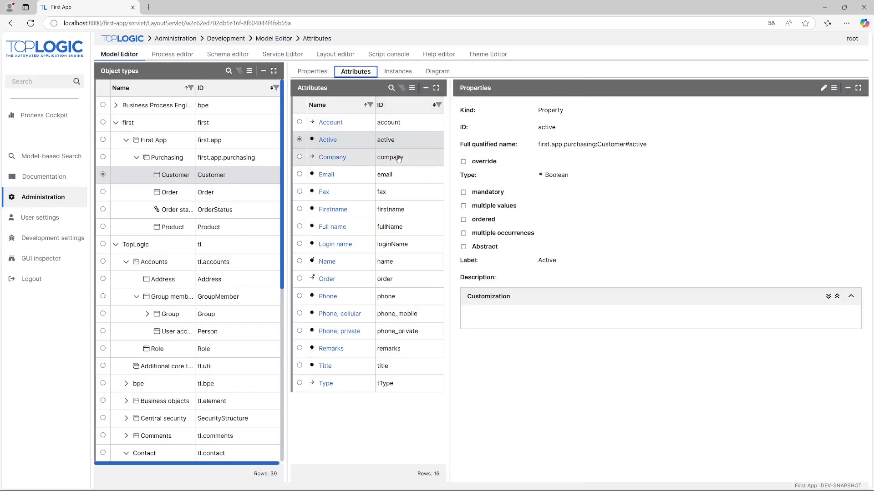
{"action": "left_click", "coordinate": [412, 88]}
{"action": "left_click", "coordinate": [455, 234]}
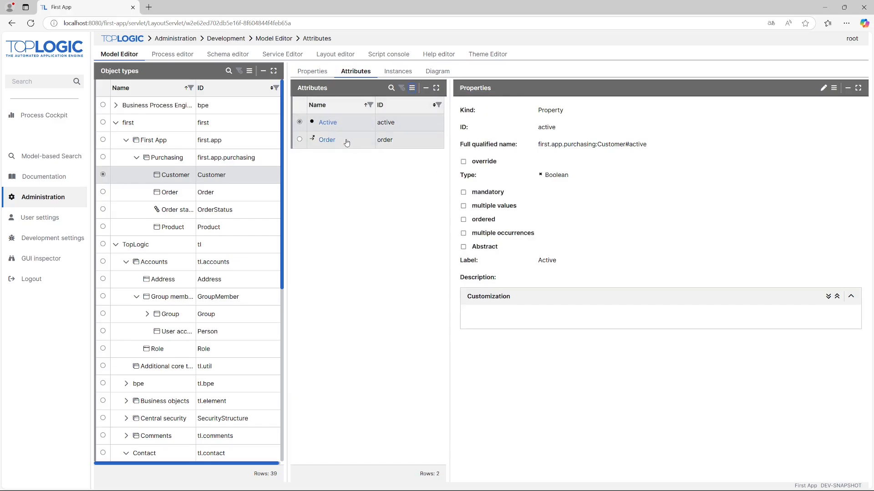
{"action": "left_click", "coordinate": [374, 147]}
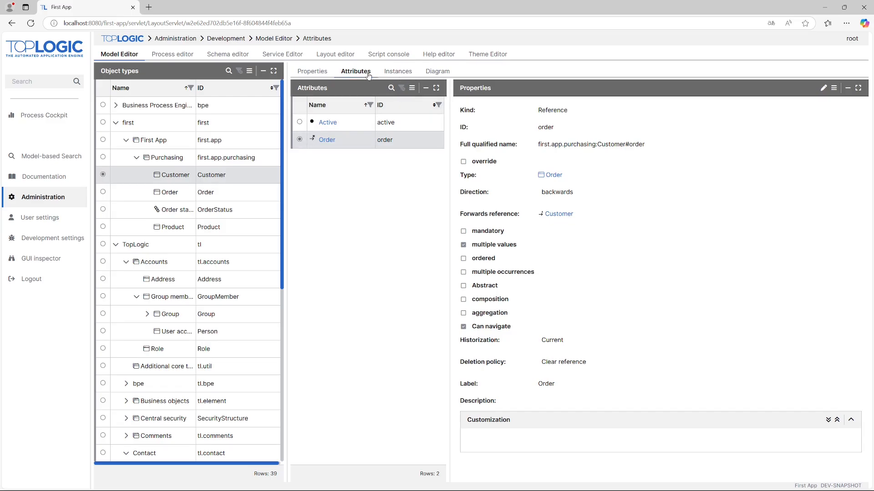
Step: Reopen the Customer type's active property for editing in the diagram and add a Storage algorithm customization
{"action": "left_click", "coordinate": [429, 74]}
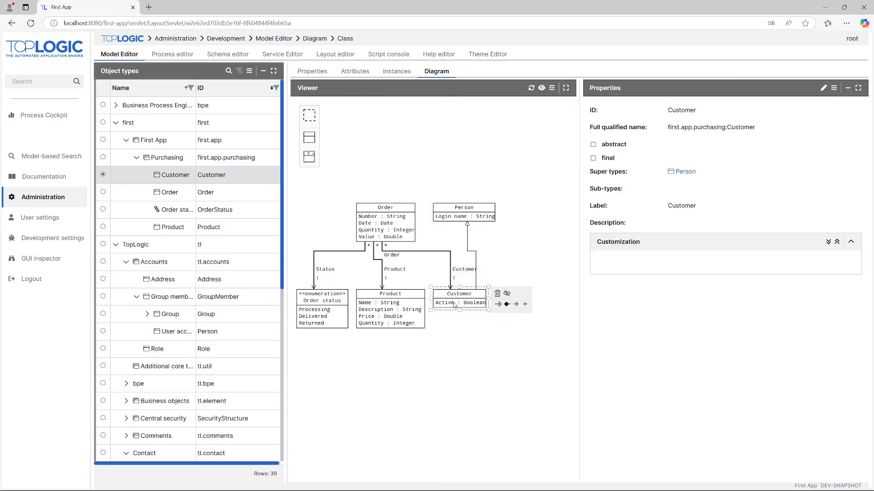
{"action": "left_click", "coordinate": [455, 304]}
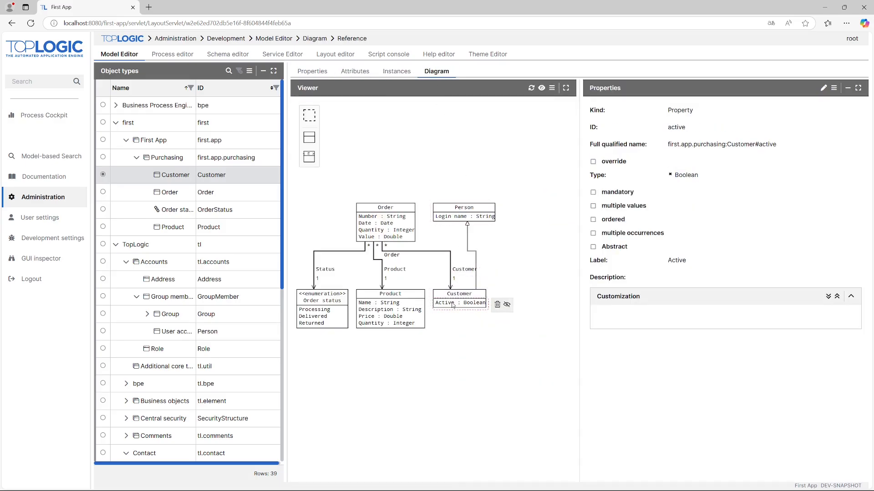
{"action": "left_click", "coordinate": [823, 87]}
{"action": "scroll", "coordinate": [678, 339], "scroll_direction": "down", "scroll_amount": 1}
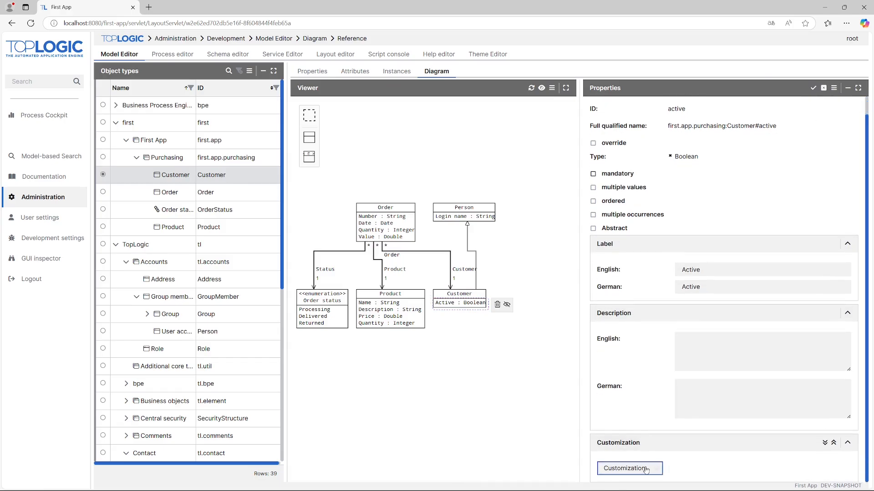
{"action": "left_click", "coordinate": [645, 468]}
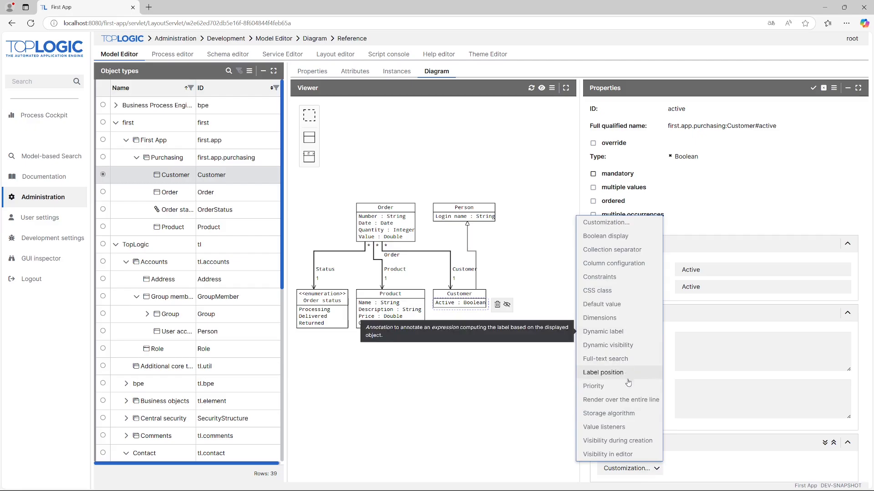
{"action": "left_click", "coordinate": [625, 414]}
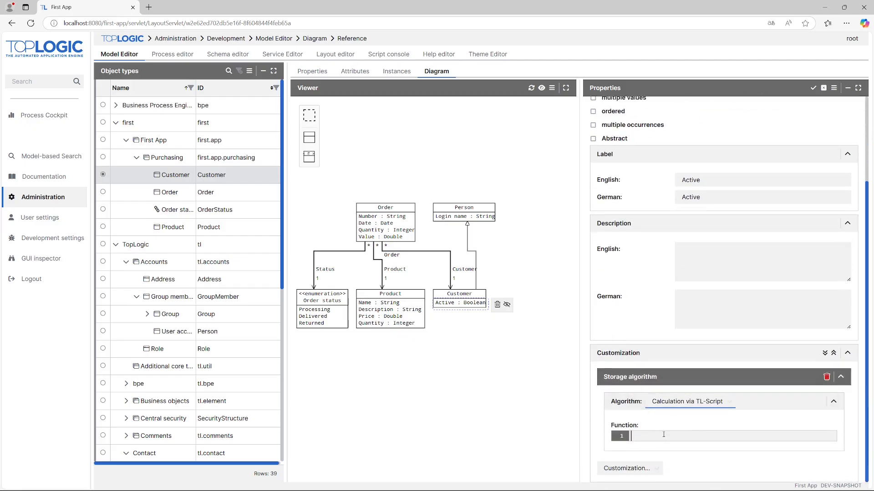
Step: Start the TL-Script function as customer -> { } with the comment "// we want to get the orders of the customer" inside
{"action": "left_click", "coordinate": [663, 445]}
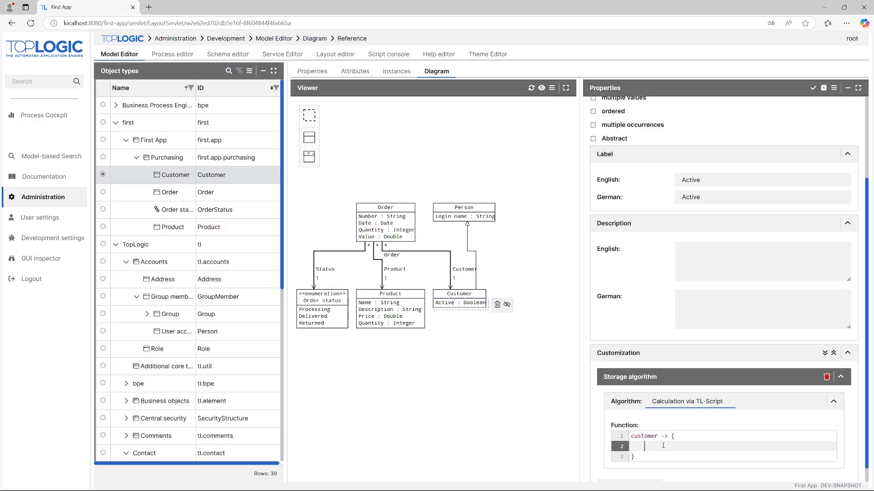
{"action": "type", "text": "// we want to get t"}
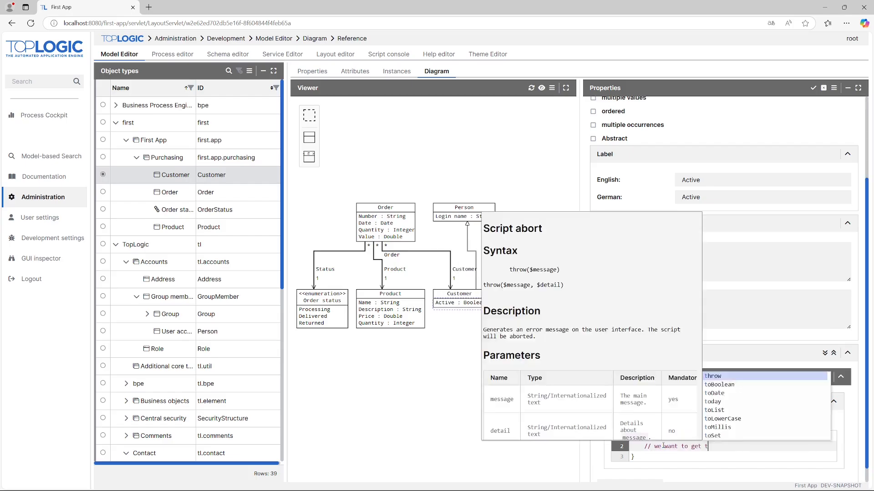
{"action": "type", "text": "he orders of the cuso"}
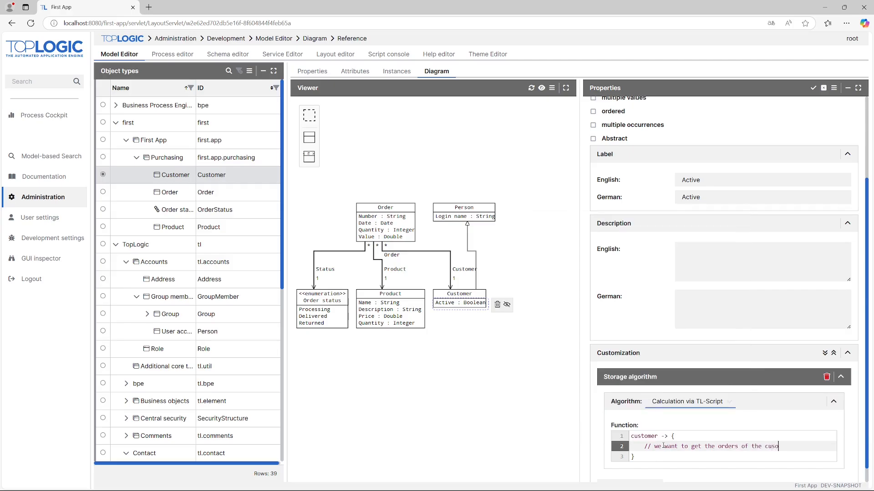
{"action": "key", "text": "BackSpace"}
{"action": "type", "text": "tomer"}
{"action": "key", "text": "Return"}
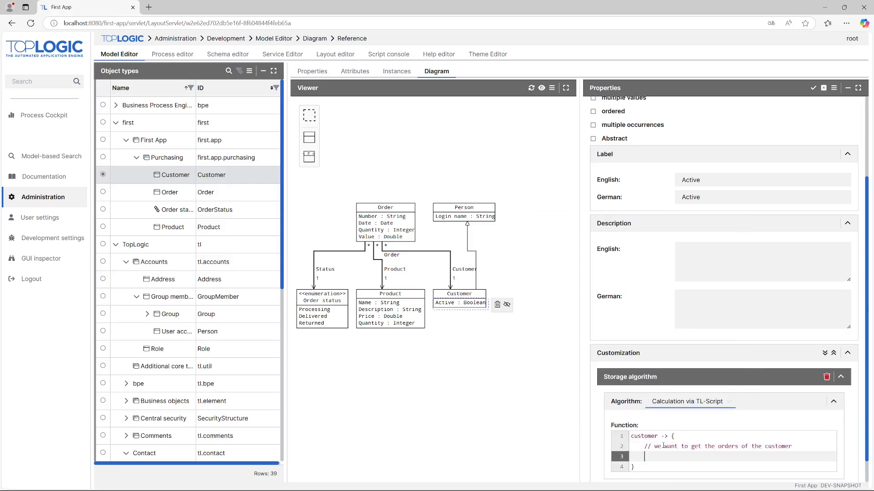
Step: Add the assignment orders = $customer.get() below the comment in the function
{"action": "type", "text": "orders = $customer"}
{"action": "type", "text": ".get"}
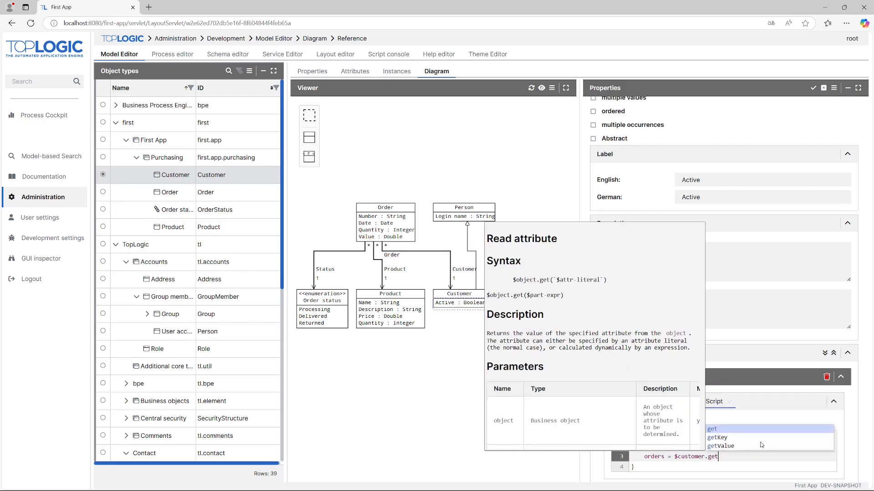
{"action": "key", "text": "Return"}
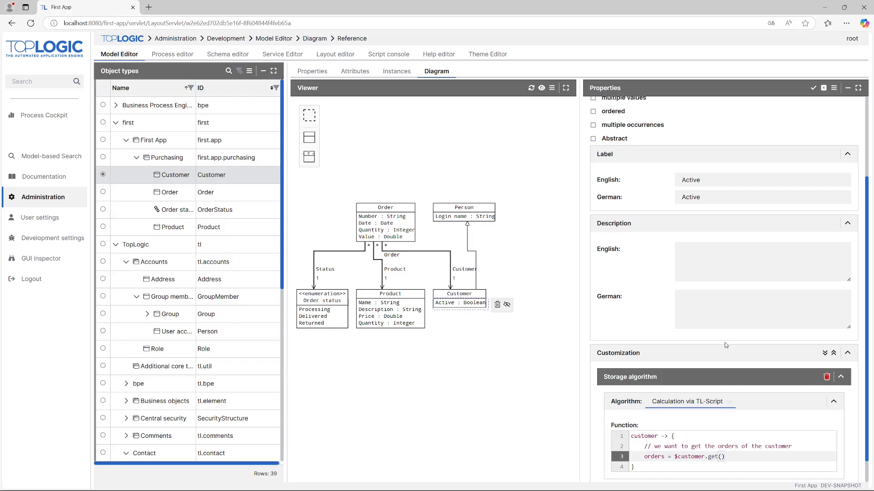
Step: Copy the type name first.app.purchasing:Customer from the active property's full qualified name
{"action": "scroll", "coordinate": [726, 343], "scroll_direction": "up", "scroll_amount": 3}
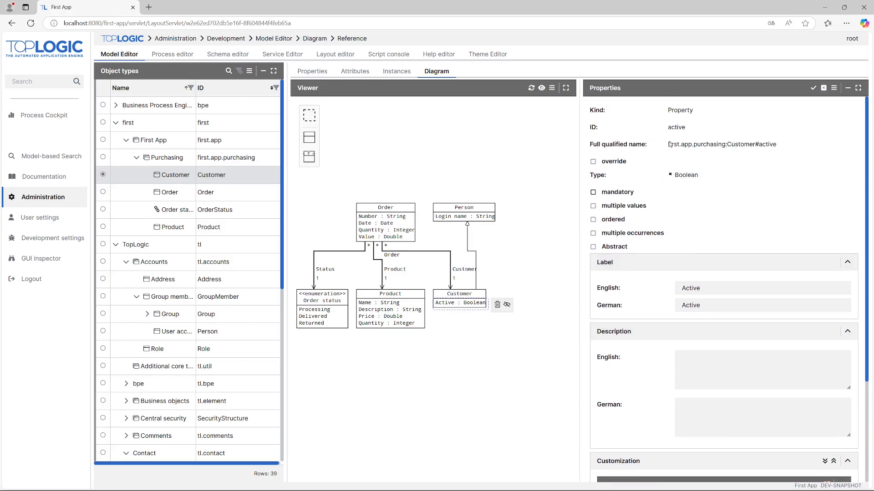
{"action": "left_click_drag", "start_coordinate": [668, 146], "coordinate": [776, 147]}
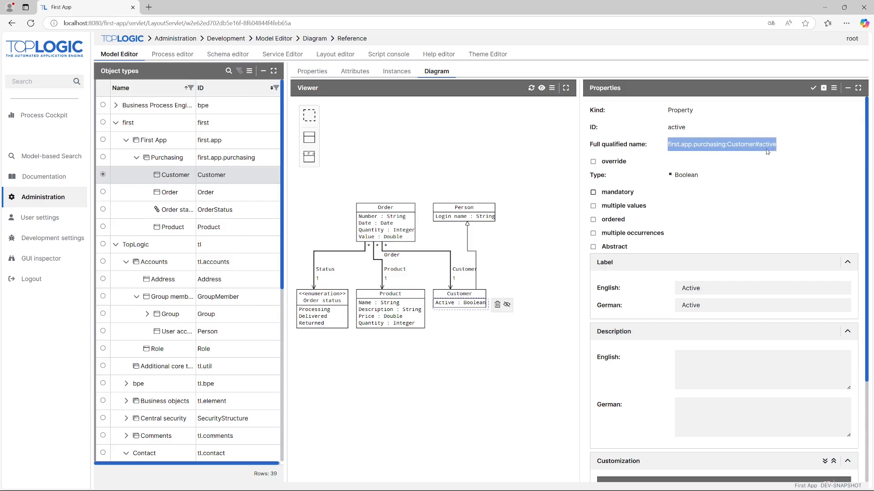
{"action": "left_click_drag", "start_coordinate": [669, 144], "coordinate": [723, 149]}
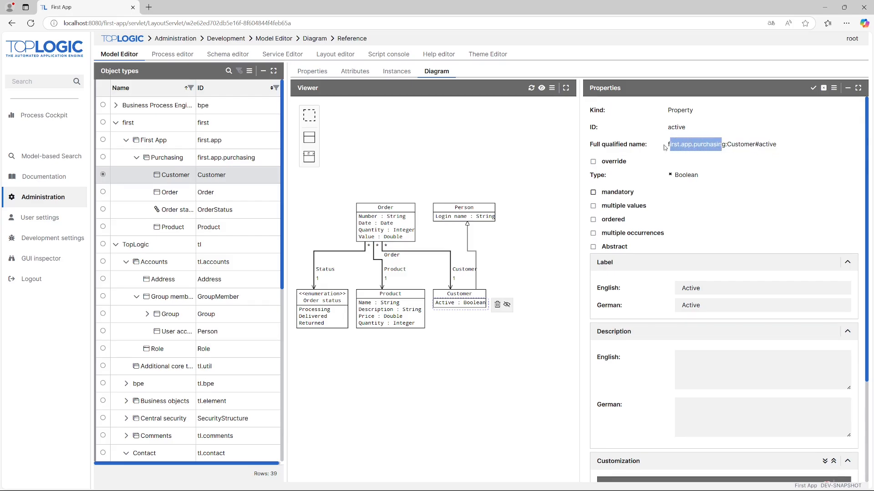
{"action": "left_click_drag", "start_coordinate": [667, 145], "coordinate": [757, 146]}
{"action": "key", "text": "ctrl+c"}
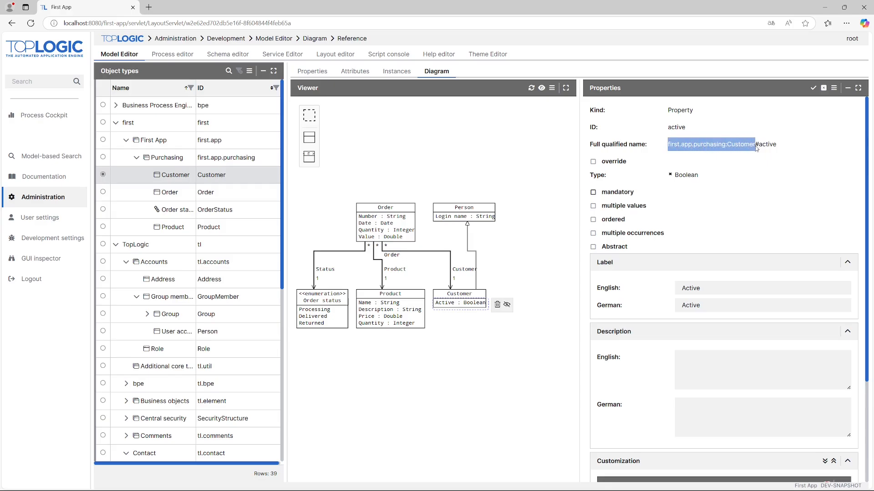
Step: Complete the get call with `first.app.purchasing:Customer#order`, end the statement with a semicolon and add an empty line below it
{"action": "scroll", "coordinate": [723, 410], "scroll_direction": "down", "scroll_amount": 3}
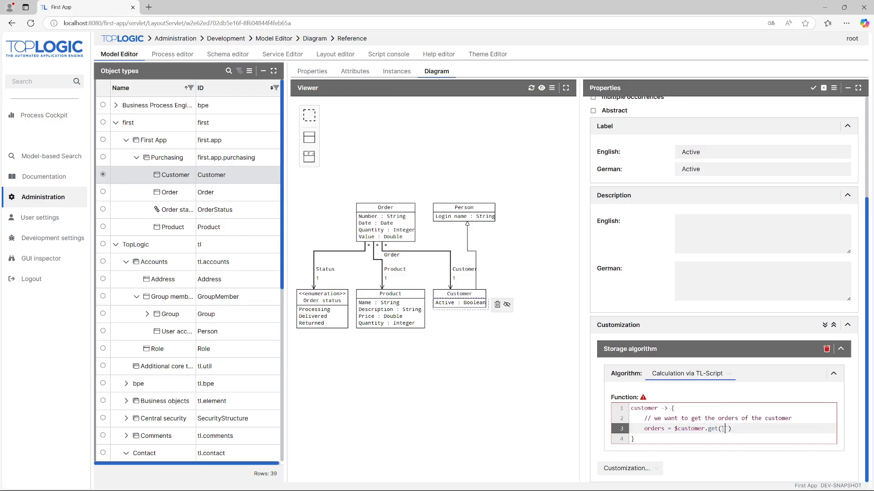
{"action": "key", "text": "ctrl+v"}
{"action": "type", "text": "#"}
{"action": "key", "text": "Down"}
{"action": "key", "text": "Down"}
{"action": "key", "text": "Down"}
{"action": "key", "text": "Down"}
{"action": "key", "text": "Down"}
{"action": "key", "text": "Down"}
{"action": "key", "text": "Down"}
{"action": "key", "text": "Down"}
{"action": "key", "text": "Down"}
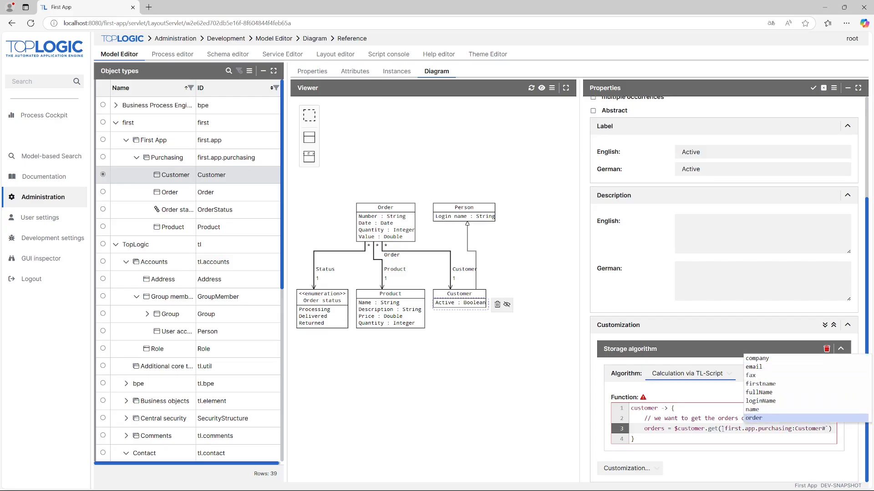
{"action": "key", "text": "Return"}
{"action": "key", "text": "End"}
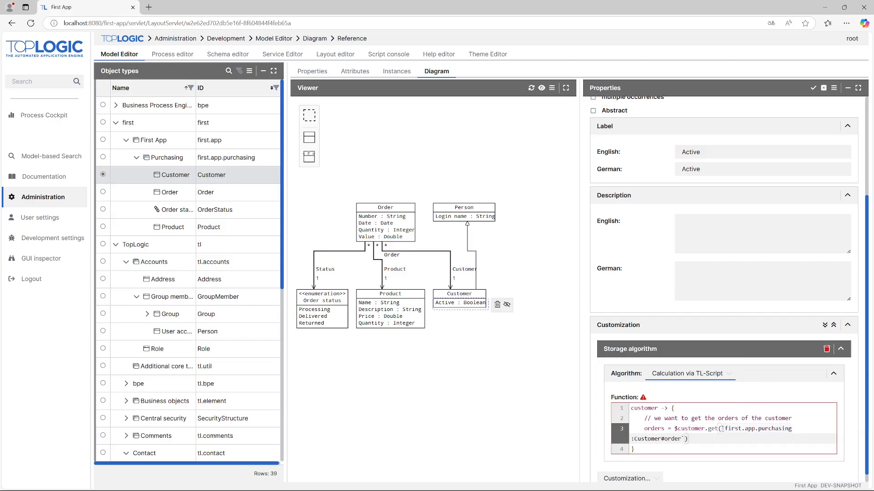
{"action": "type", "text": ";"}
{"action": "key", "text": "Return"}
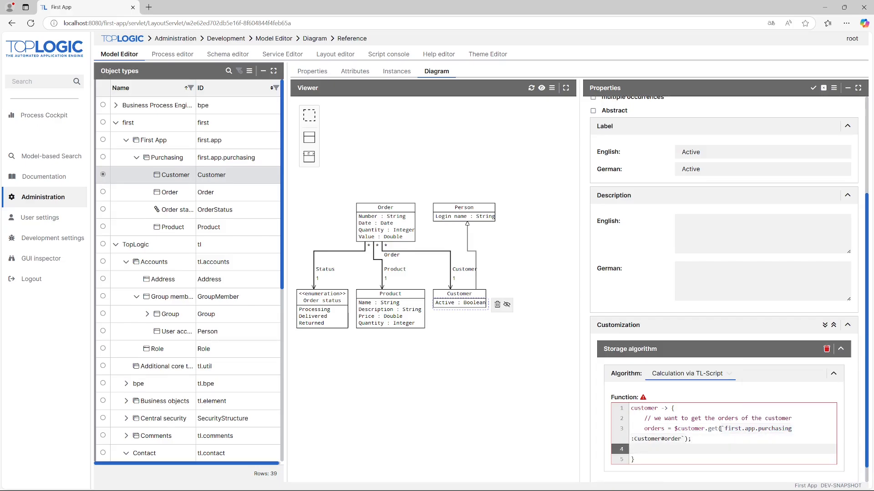
{"action": "left_click_drag", "start_coordinate": [645, 429], "coordinate": [711, 437]}
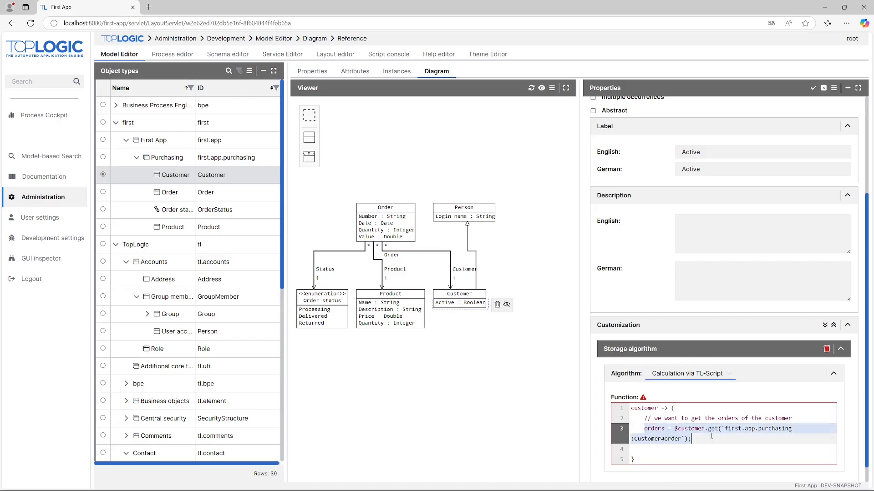
{"action": "left_click", "coordinate": [672, 449]}
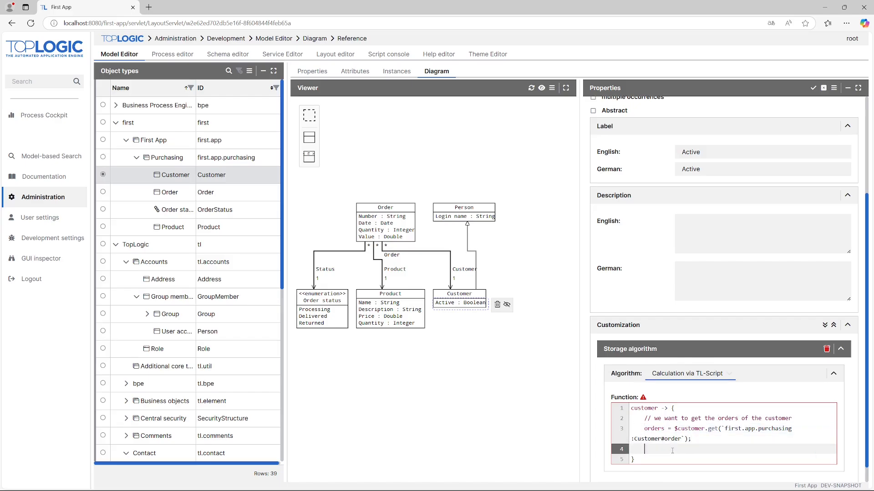
Step: Add the comment "// return true if orders is not empty" below the orders assignment, followed by a new line
{"action": "type", "text": "//"}
{"action": "type", "text": "return t"}
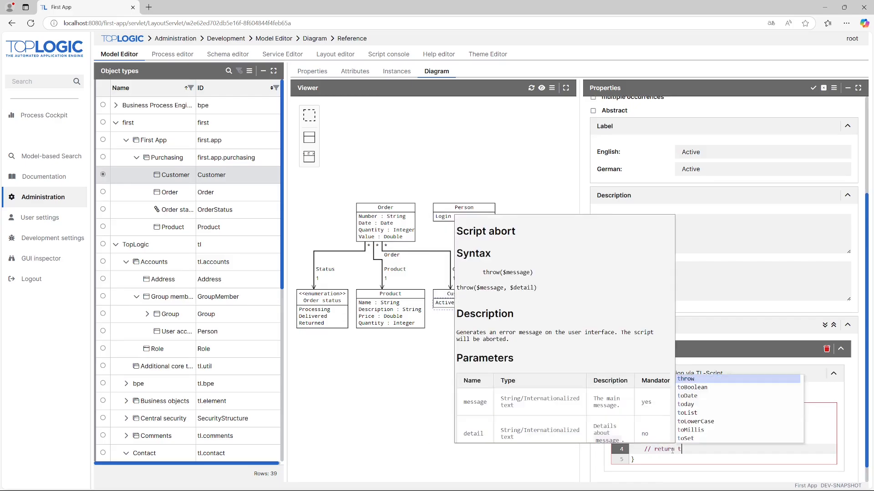
{"action": "type", "text": "rue if orde"}
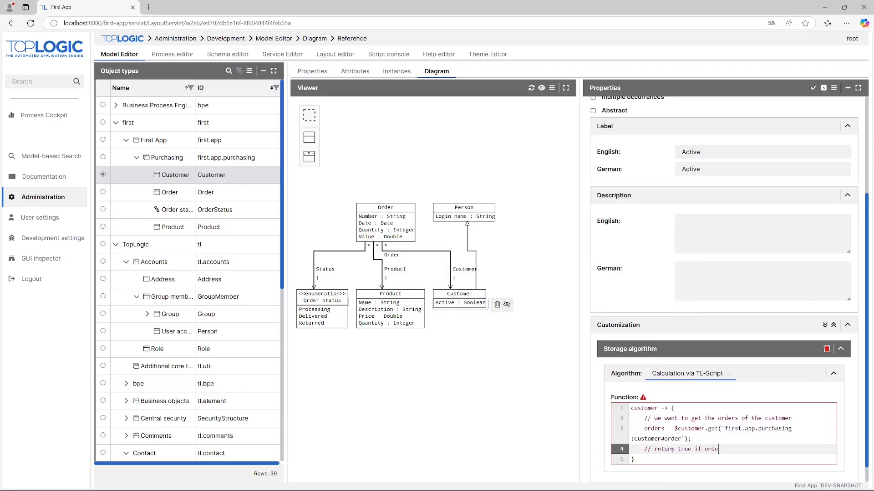
{"action": "type", "text": "rs is not em"}
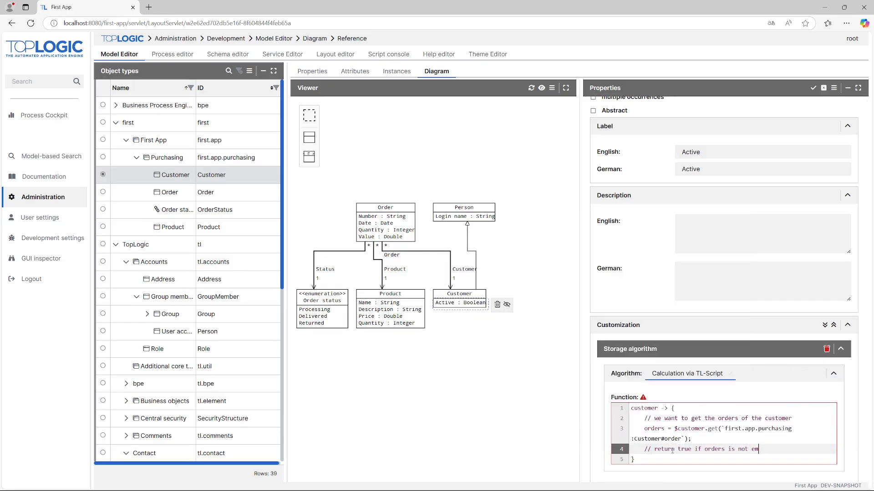
{"action": "type", "text": "pty"}
{"action": "key", "text": "Return"}
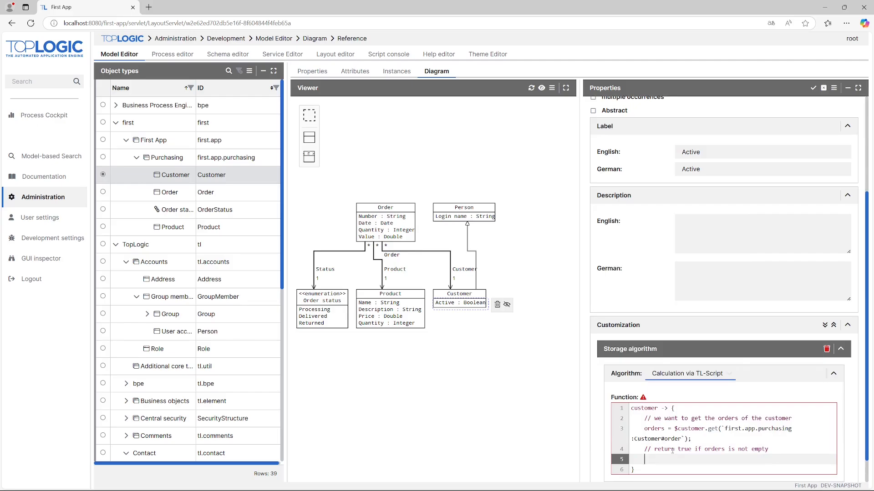
Step: Write the expression $orders.isEmpty() on the line below the comment in the function
{"action": "type", "text": "$orders."}
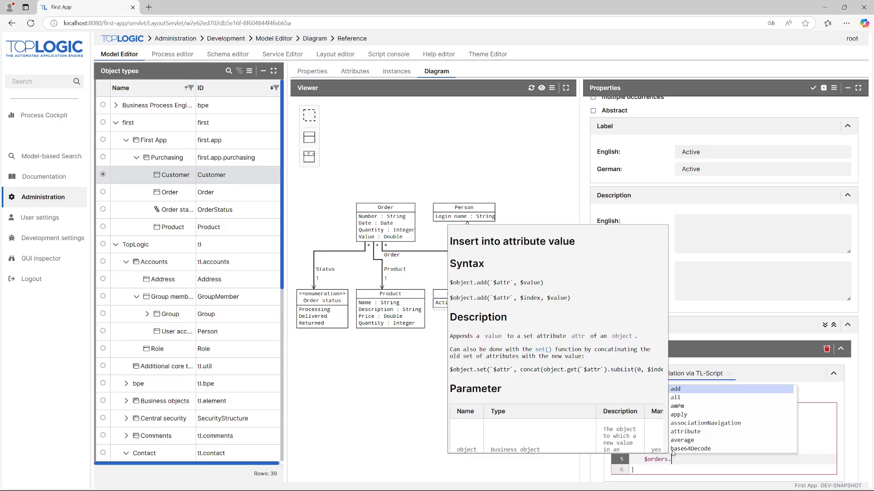
{"action": "type", "text": "isE"}
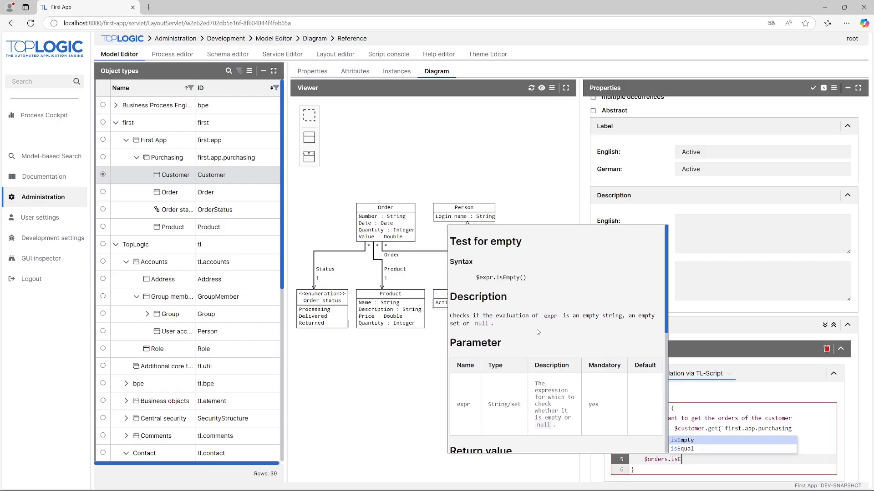
{"action": "left_click", "coordinate": [683, 441]}
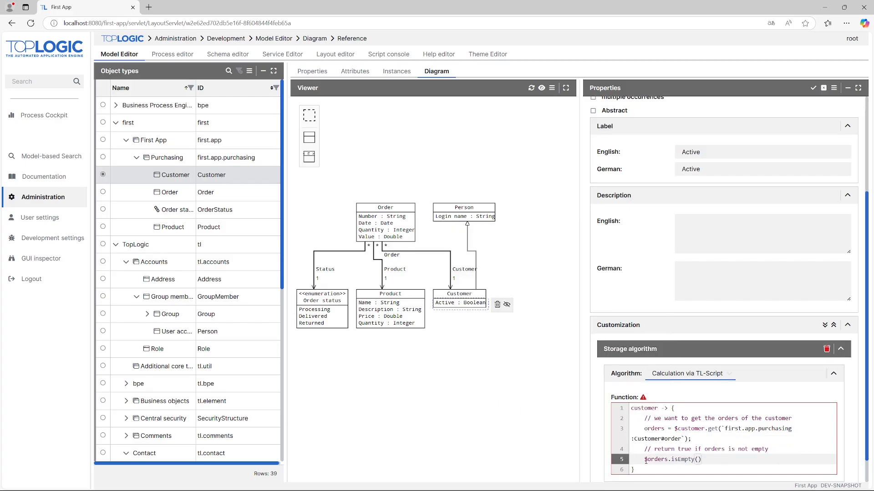
{"action": "left_click_drag", "start_coordinate": [645, 460], "coordinate": [703, 458]}
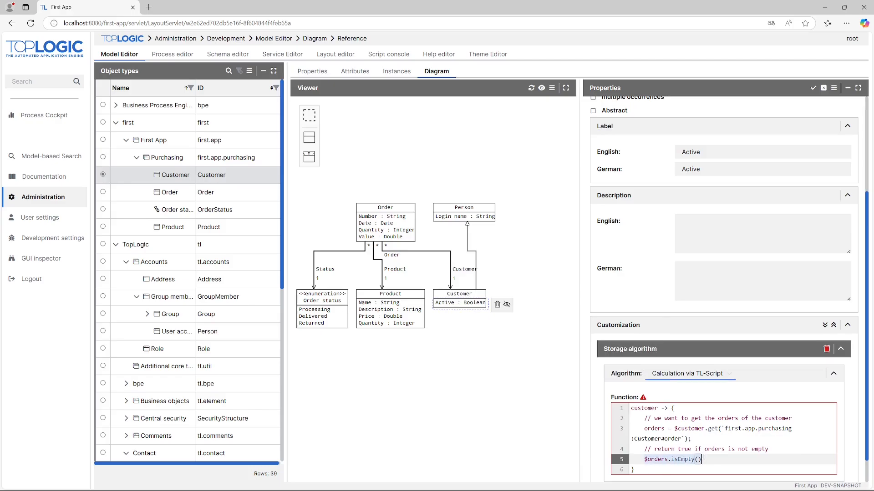
{"action": "left_click", "coordinate": [705, 459]}
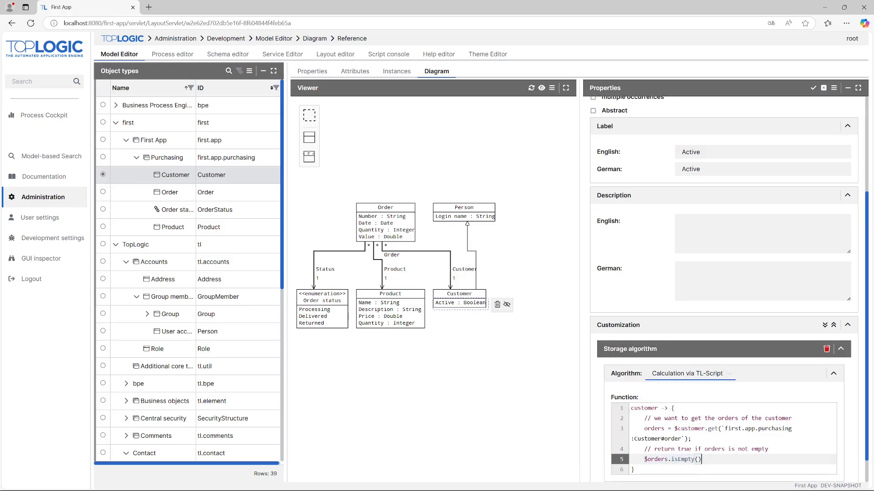
Step: Negate the result expression so it reads !$orders.isEmpty() and save the active property
{"action": "left_click_drag", "start_coordinate": [644, 460], "coordinate": [705, 459]}
{"action": "scroll", "coordinate": [706, 458], "scroll_direction": "down", "scroll_amount": 1}
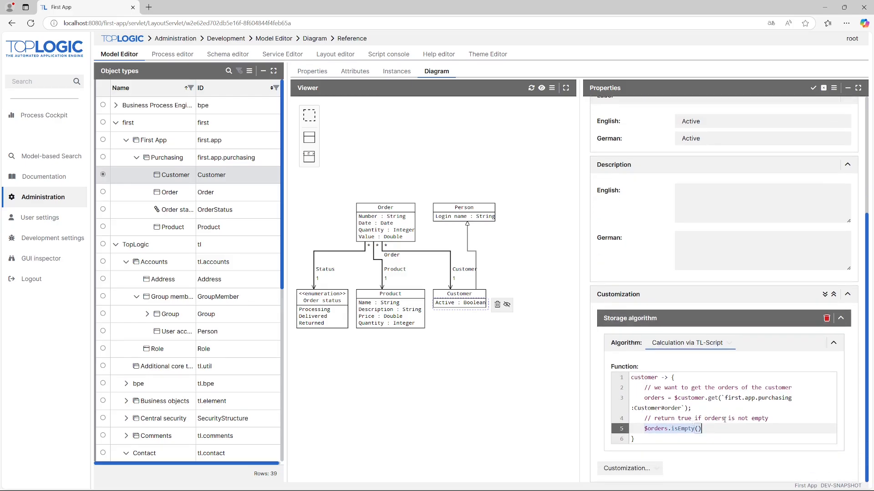
{"action": "left_click", "coordinate": [646, 429]}
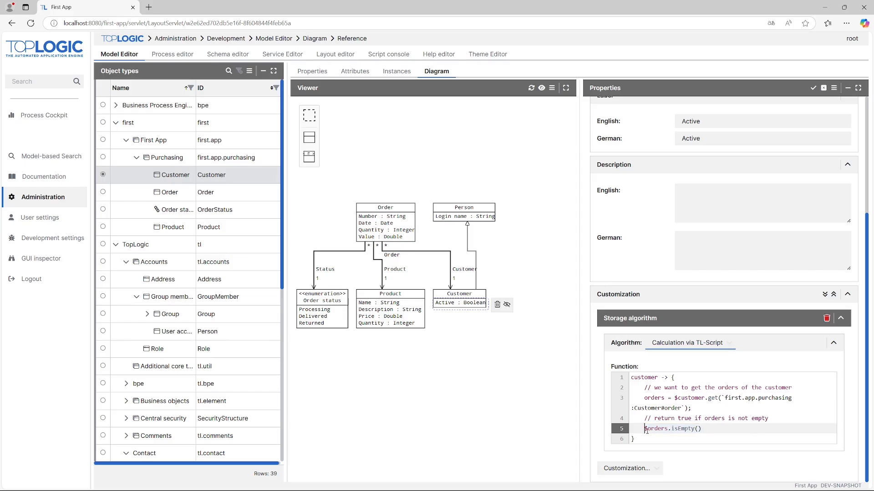
{"action": "type", "text": "!"}
{"action": "left_click", "coordinate": [812, 88]}
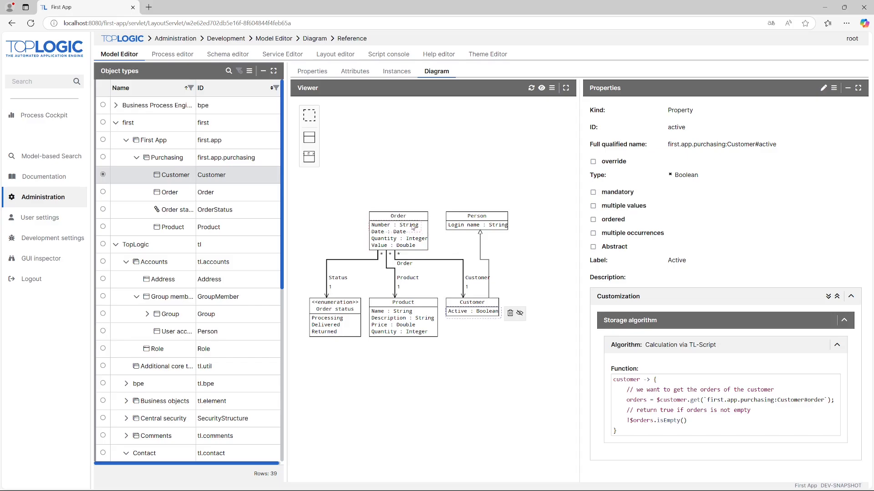
Step: Edit the Order's Number property and add a Default value customization with the Generated ID provider
{"action": "left_click", "coordinate": [414, 226]}
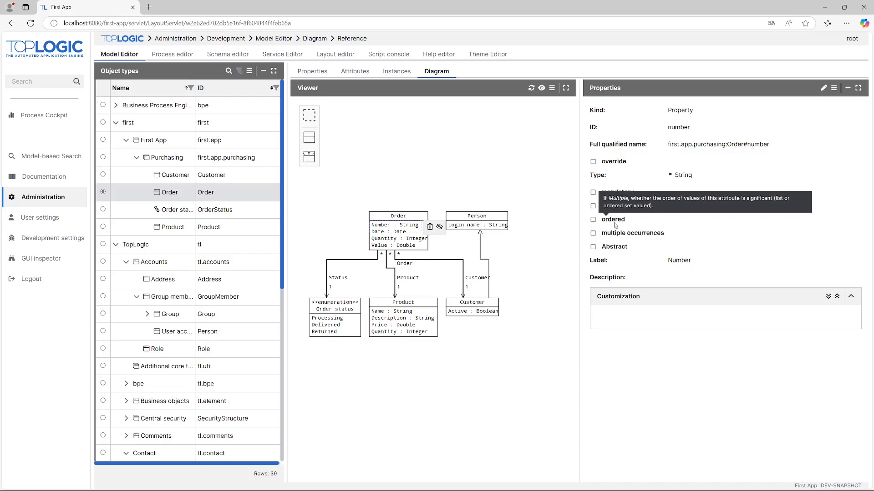
{"action": "left_click", "coordinate": [824, 88]}
{"action": "scroll", "coordinate": [662, 258], "scroll_direction": "down", "scroll_amount": 1}
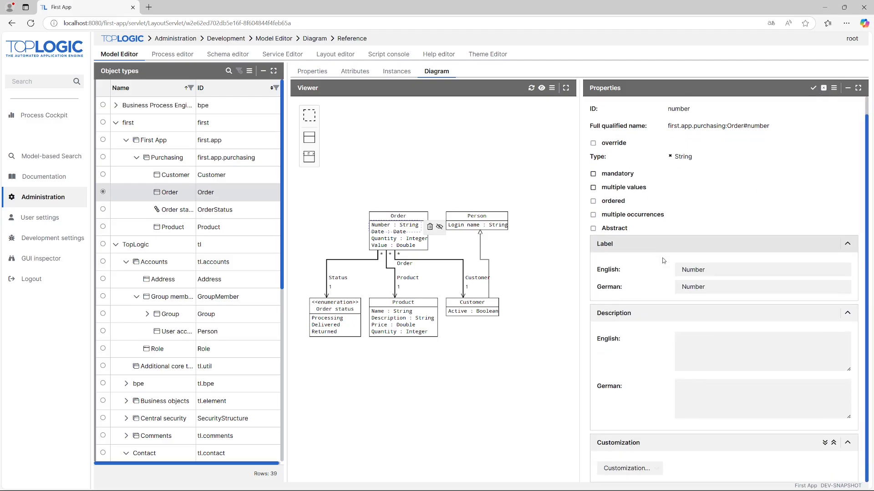
{"action": "left_click", "coordinate": [640, 469]}
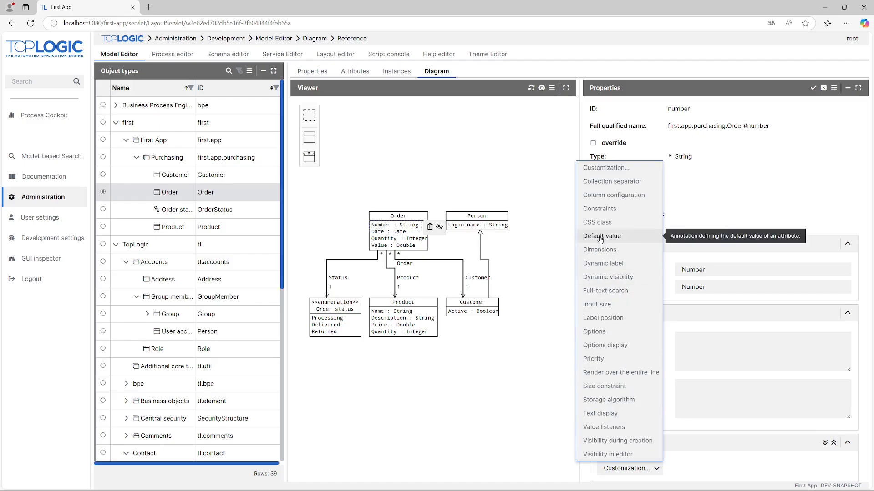
{"action": "left_click", "coordinate": [614, 236]}
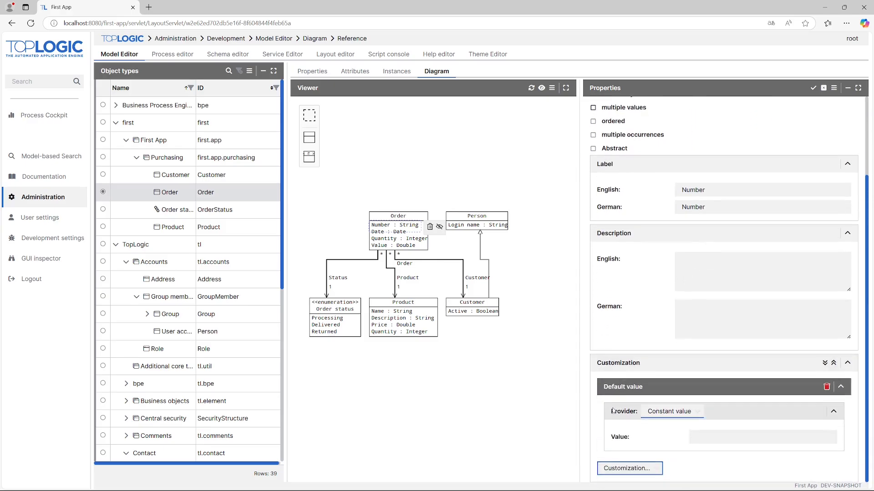
{"action": "left_click", "coordinate": [683, 413]}
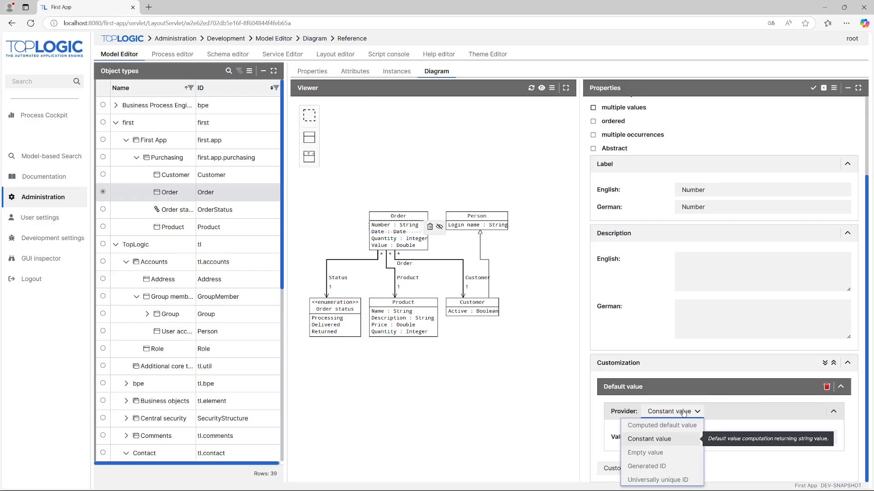
{"action": "left_click", "coordinate": [648, 467]}
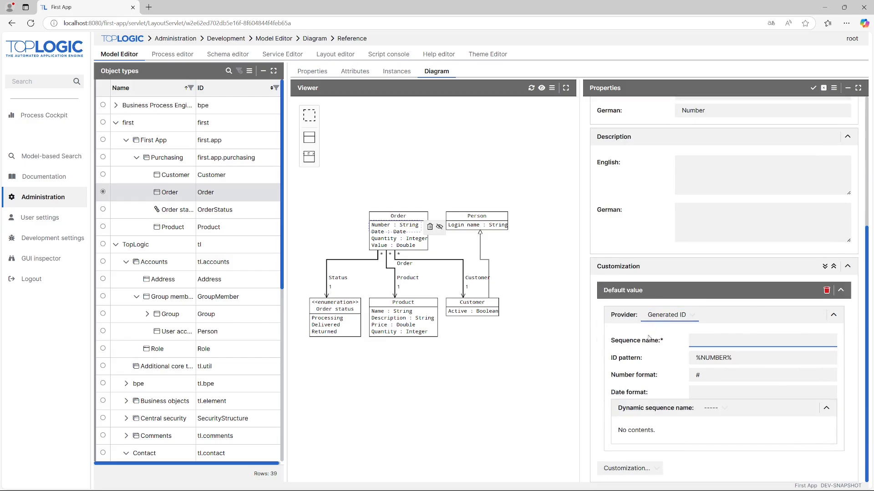
Step: Set the sequence name of the generated ID to OrderNumber
{"action": "mouse_move", "coordinate": [635, 344]}
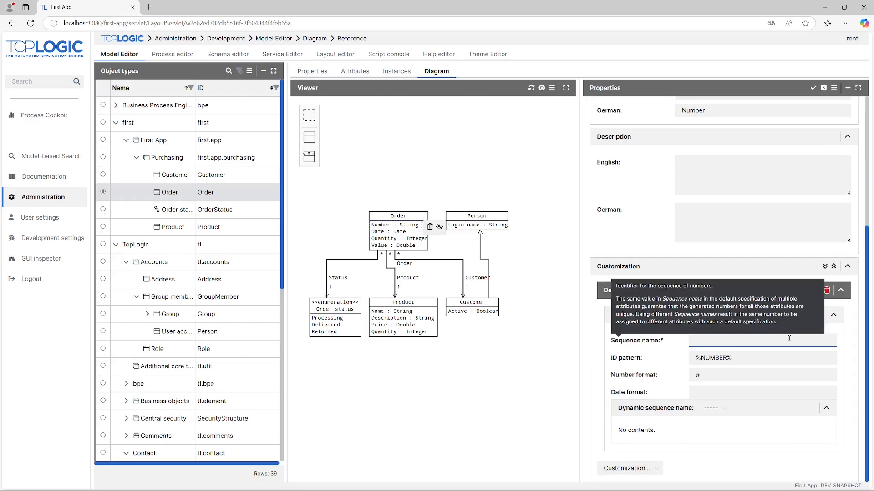
{"action": "left_click", "coordinate": [769, 339]}
{"action": "type", "text": "Ord"}
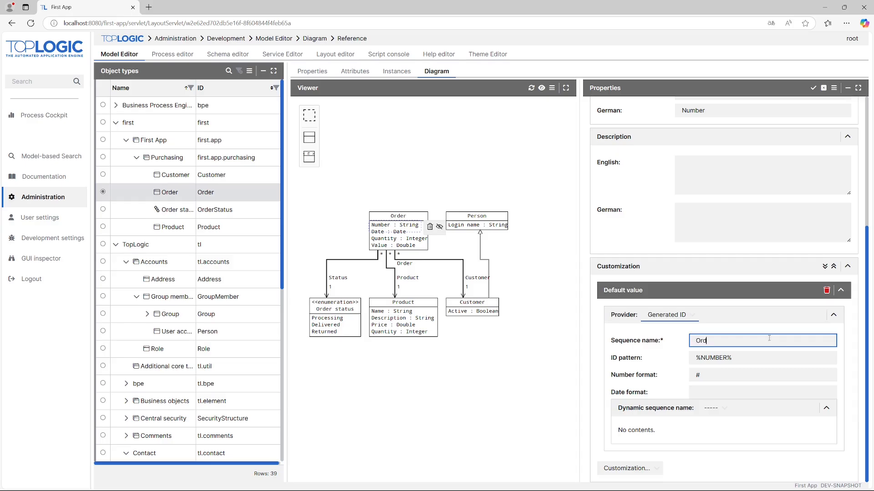
{"action": "type", "text": "erNumber"}
{"action": "left_click", "coordinate": [666, 360]}
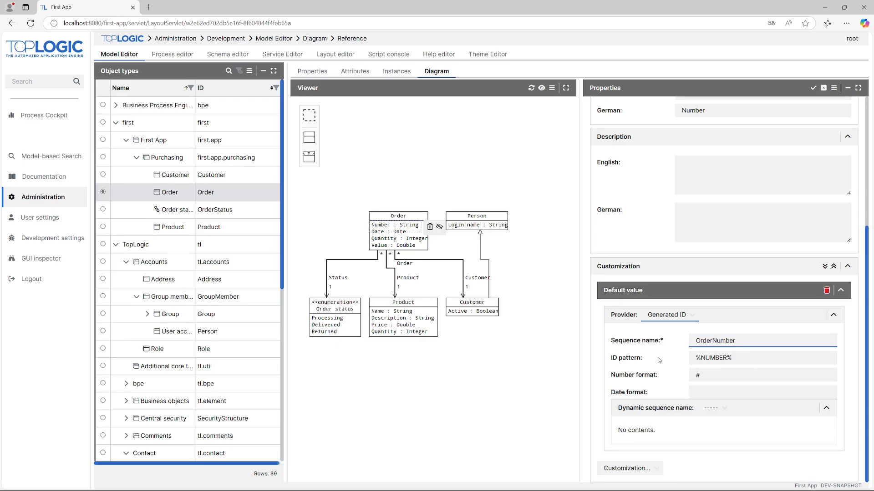
Step: Check the ID pattern and format explanations, and set the generated ID's number format to 00
{"action": "mouse_move", "coordinate": [639, 362]}
{"action": "mouse_move", "coordinate": [624, 396]}
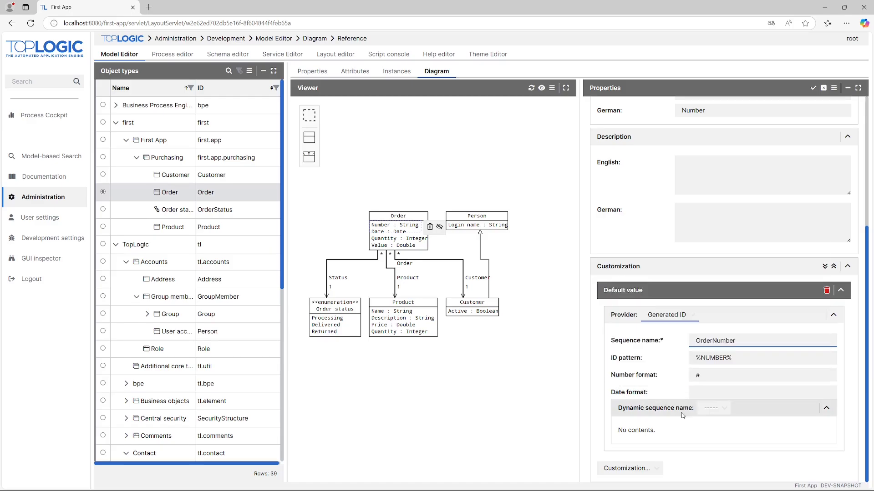
{"action": "mouse_move", "coordinate": [663, 411]}
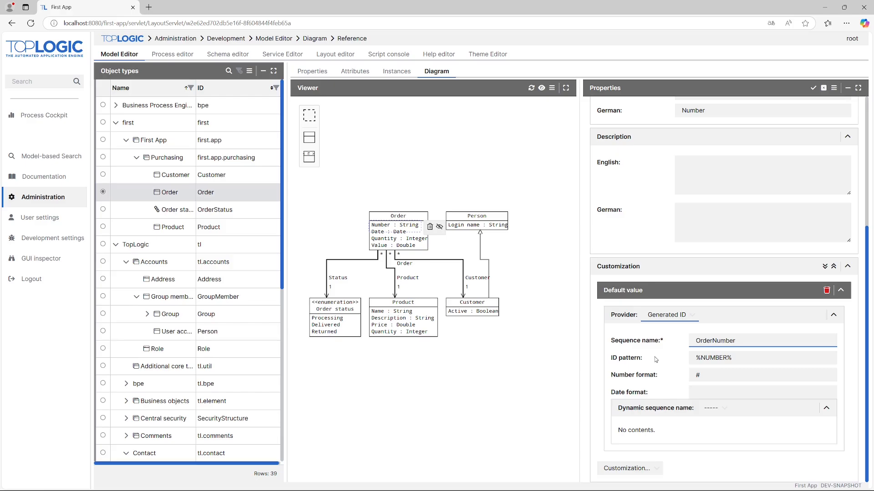
{"action": "left_click", "coordinate": [697, 358]}
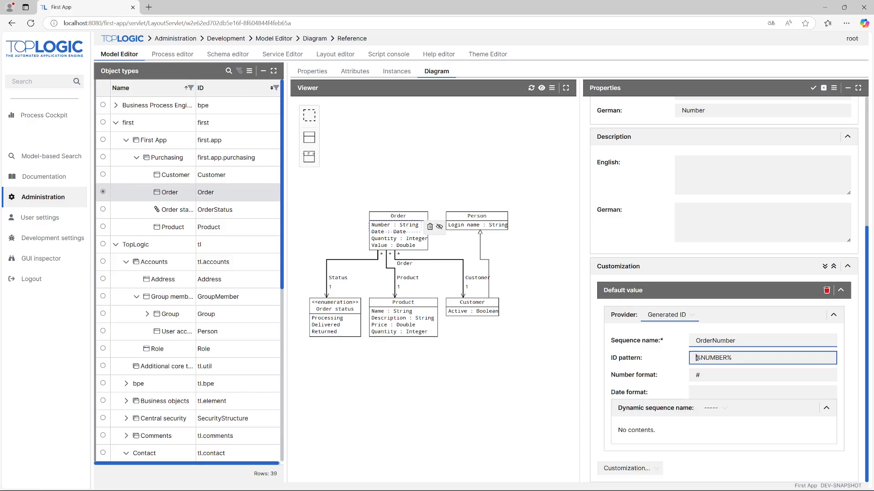
{"action": "double_click", "coordinate": [698, 359]}
{"action": "left_click_drag", "start_coordinate": [724, 358], "coordinate": [730, 357]}
{"action": "left_click", "coordinate": [730, 358]}
{"action": "mouse_move", "coordinate": [638, 381]}
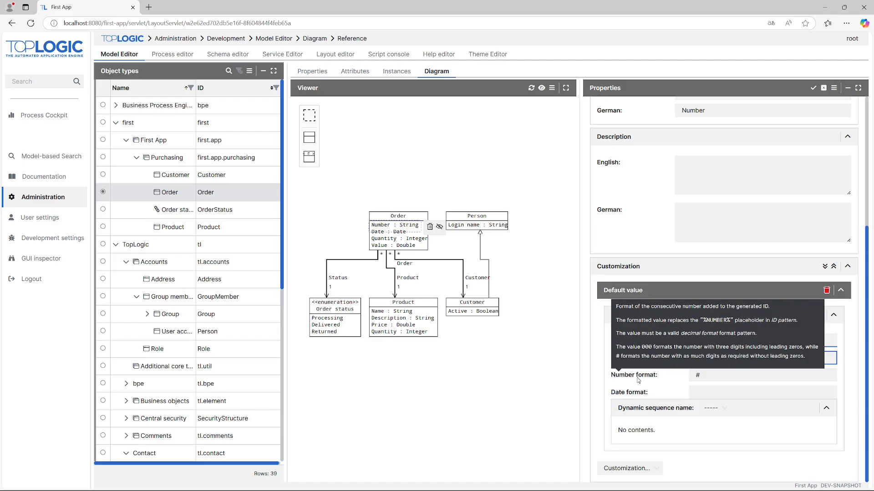
{"action": "key", "text": "Tab"}
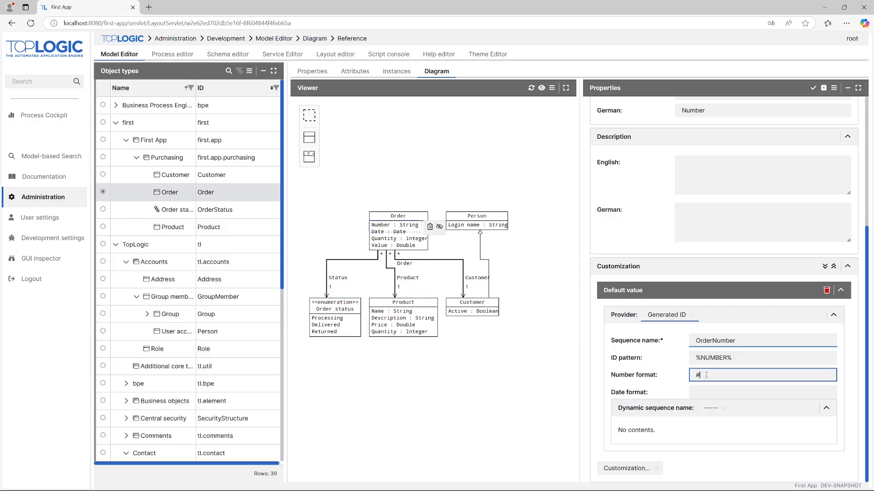
{"action": "type", "text": "00"}
Step: Set the date format of the generated ID to yyyy.MM.dd
{"action": "left_click", "coordinate": [702, 390]}
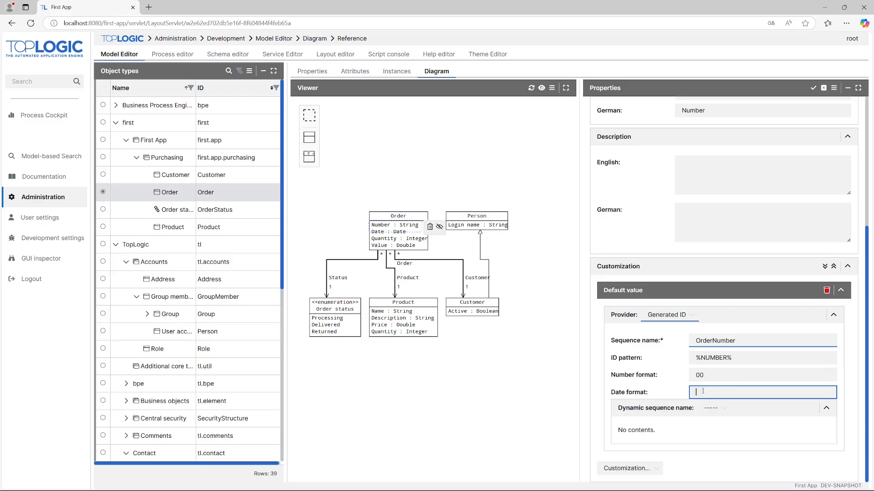
{"action": "type", "text": "yyyy"}
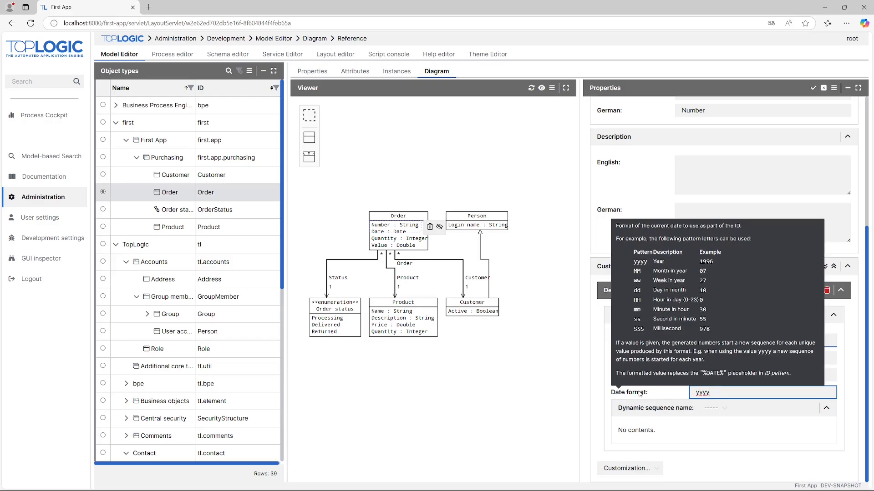
{"action": "type", "text": ".MM.dd"}
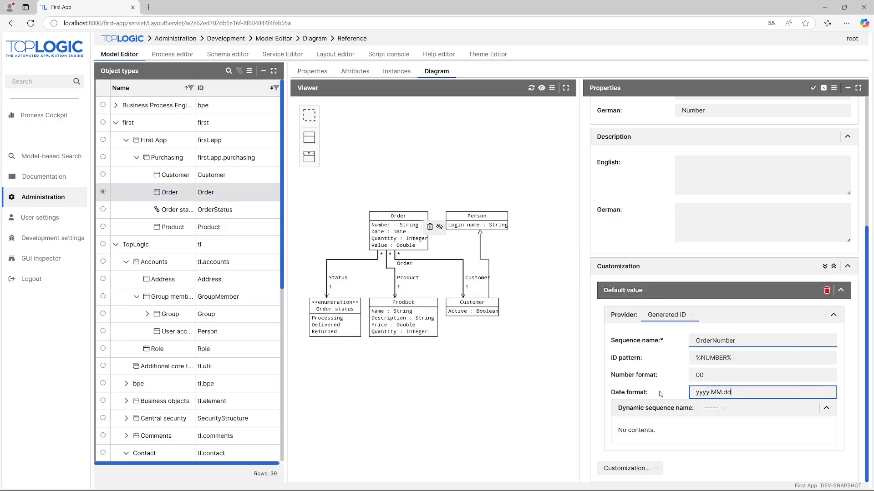
Step: Set the ID pattern to %DATE%-%NUMBER% and save the Number property
{"action": "left_click", "coordinate": [695, 358]}
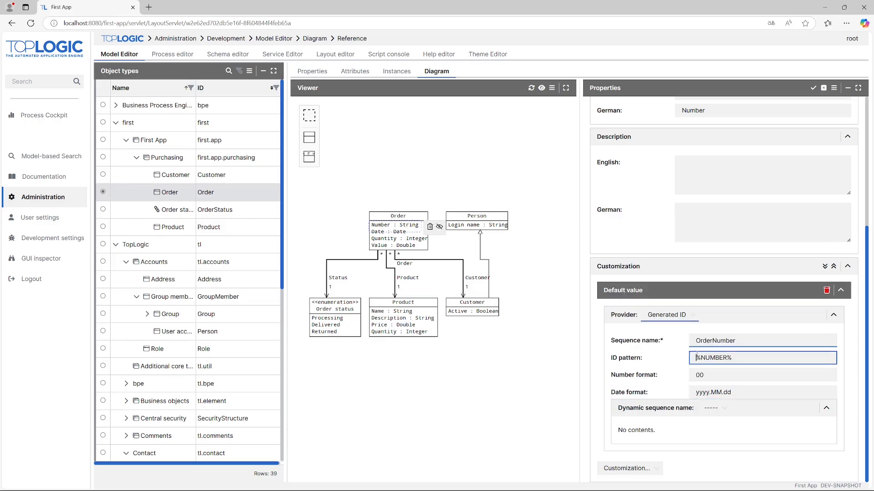
{"action": "type", "text": "%DATE%"}
{"action": "type", "text": "-"}
{"action": "left_click", "coordinate": [698, 377]}
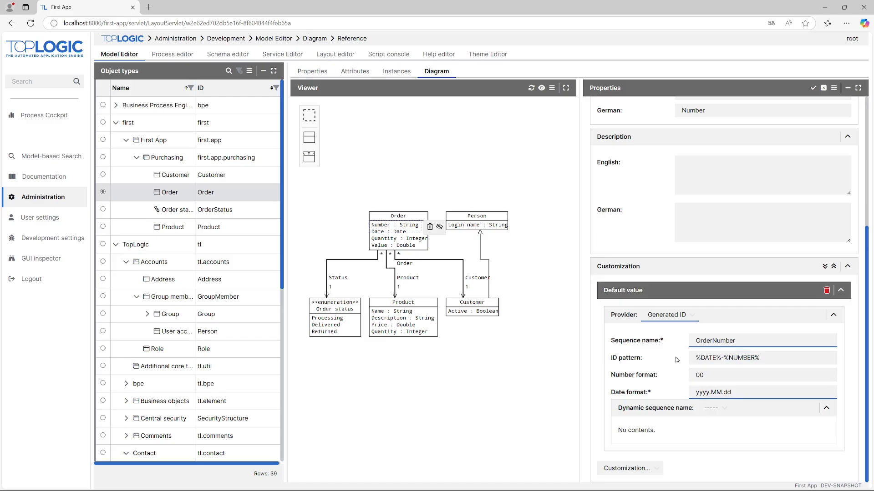
{"action": "left_click", "coordinate": [812, 88]}
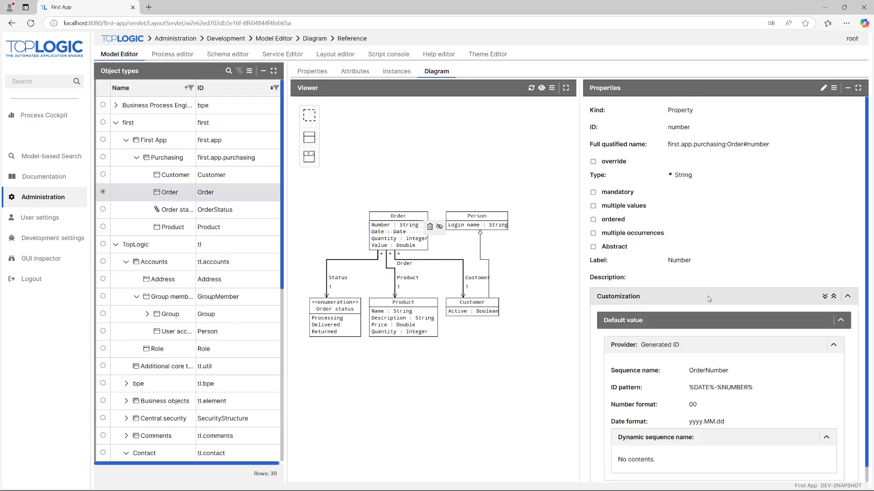
Step: Look at the properties of the Order's Value and Quantity attributes in the diagram
{"action": "left_click_drag", "start_coordinate": [533, 248], "coordinate": [537, 233]}
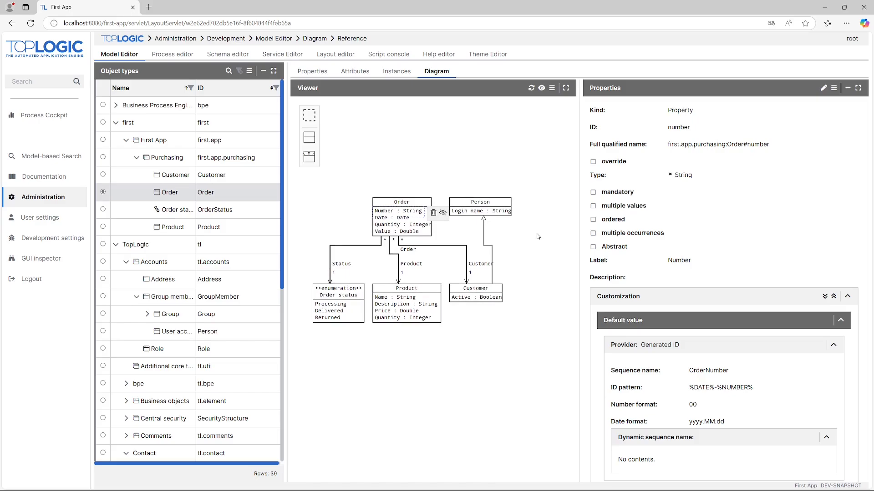
{"action": "left_click", "coordinate": [414, 233]}
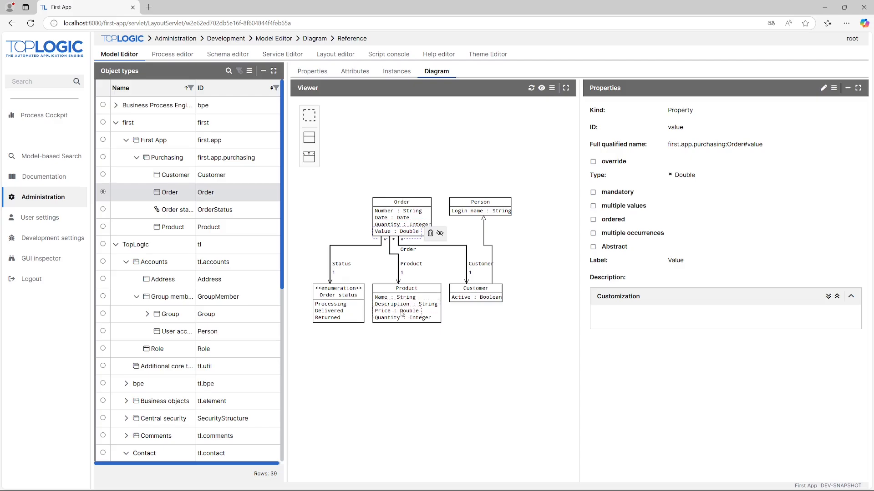
{"action": "left_click", "coordinate": [393, 225]}
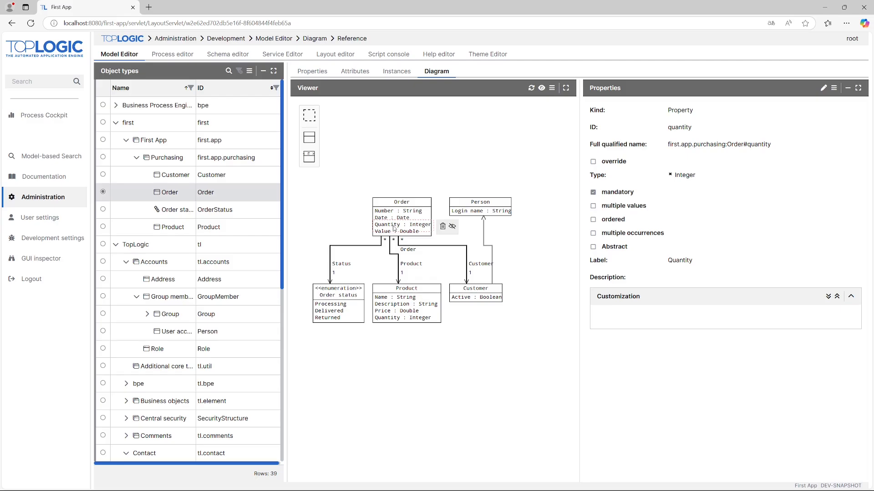
Step: Edit the Order's Value attribute and add a storage algorithm customization that uses Calculation via TL-Script
{"action": "left_click", "coordinate": [393, 232]}
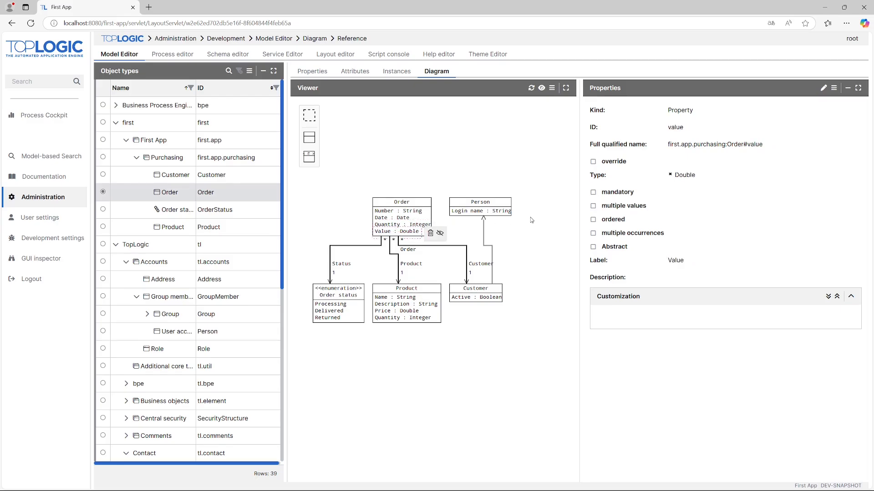
{"action": "left_click", "coordinate": [823, 89]}
{"action": "scroll", "coordinate": [630, 459], "scroll_direction": "down", "scroll_amount": 1}
{"action": "left_click", "coordinate": [630, 469]}
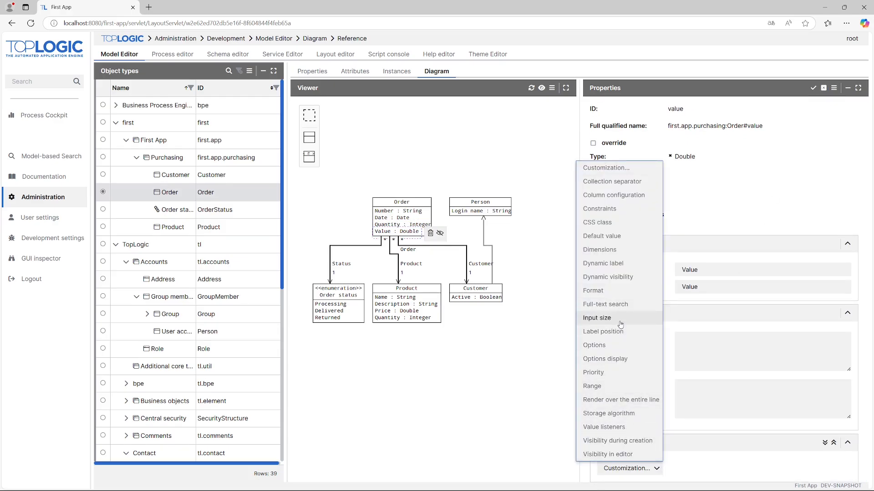
{"action": "left_click", "coordinate": [612, 413]}
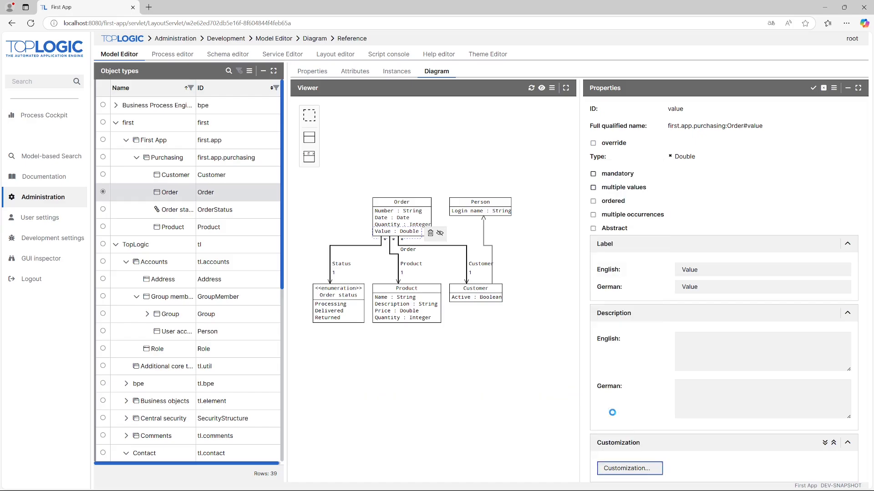
{"action": "left_click", "coordinate": [638, 433]}
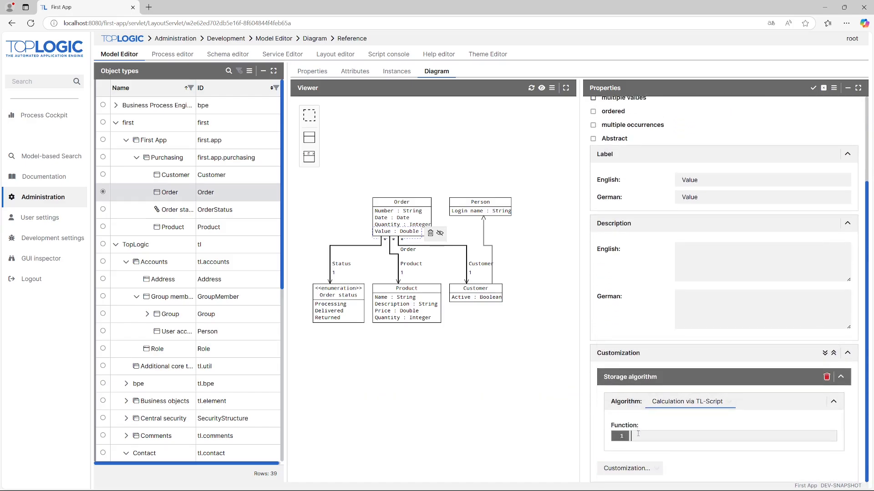
Step: Start the calculation function with order -> { } and leave an indented empty line between the braces
{"action": "type", "text": "order -> "}
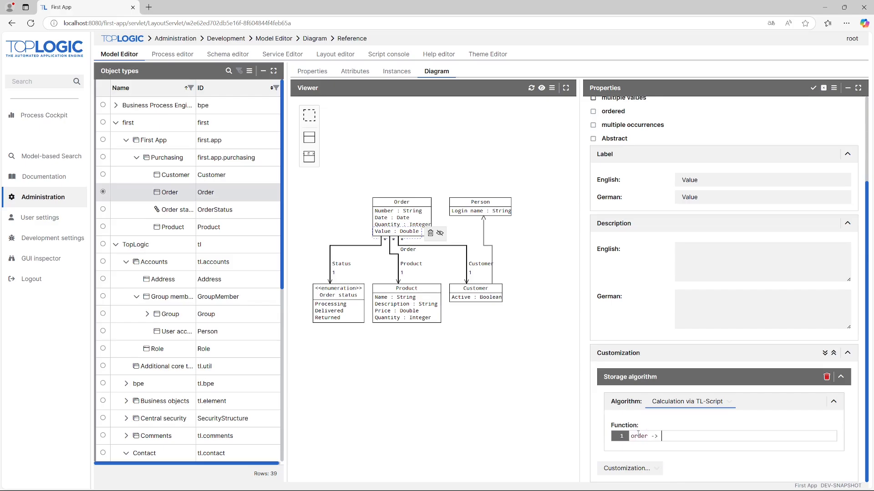
{"action": "type", "text": "{"}
{"action": "key", "text": "Return"}
{"action": "key", "text": "Return"}
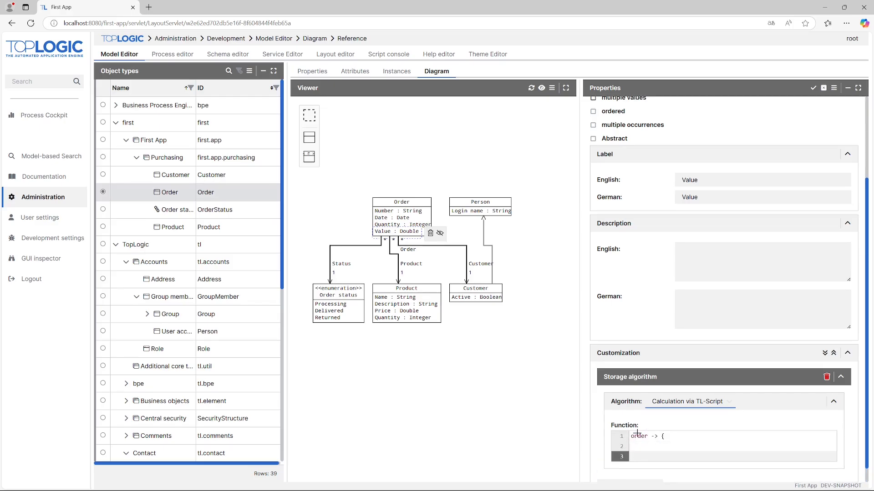
{"action": "type", "text": "}"}
{"action": "key", "text": "Up"}
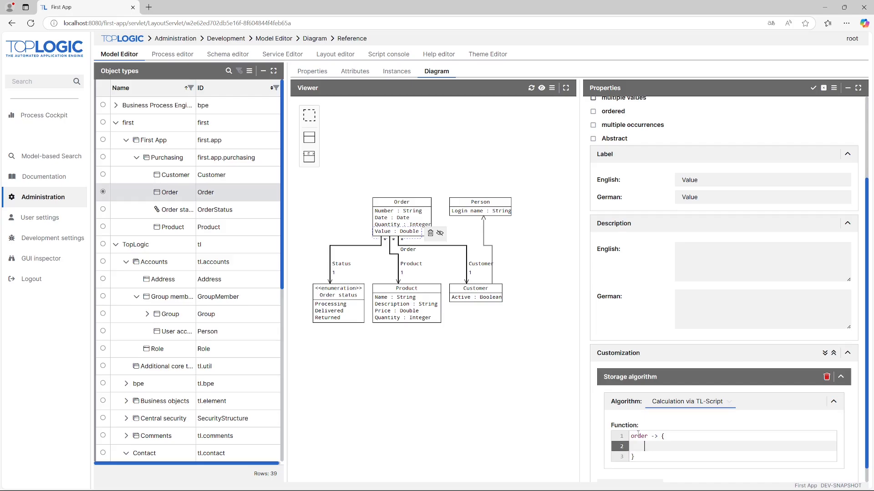
Step: Outline the function body with the comments "get related product", "get its price", "get our quantity" and "calculate the value", leaving blank lines between them
{"action": "type", "text": "// get related product"}
{"action": "key", "text": "Return"}
{"action": "key", "text": "Return"}
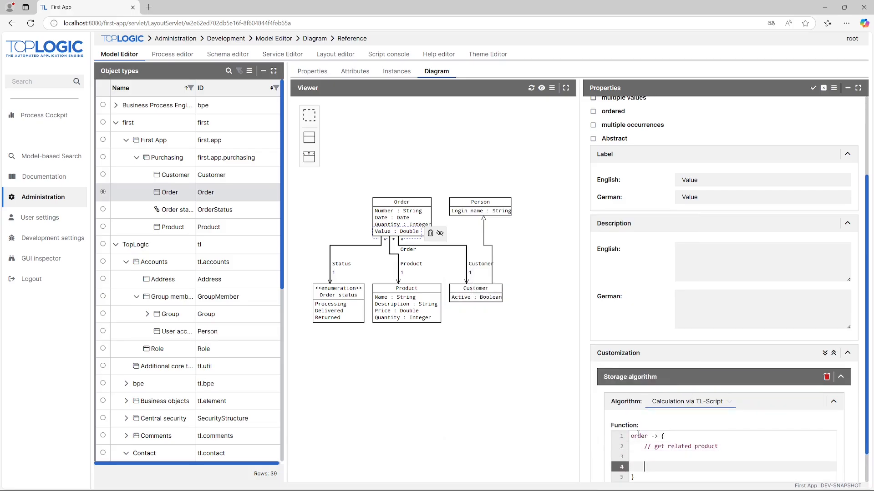
{"action": "type", "text": "// get its price"}
{"action": "key", "text": "Return"}
{"action": "key", "text": "Return"}
{"action": "type", "text": "// "}
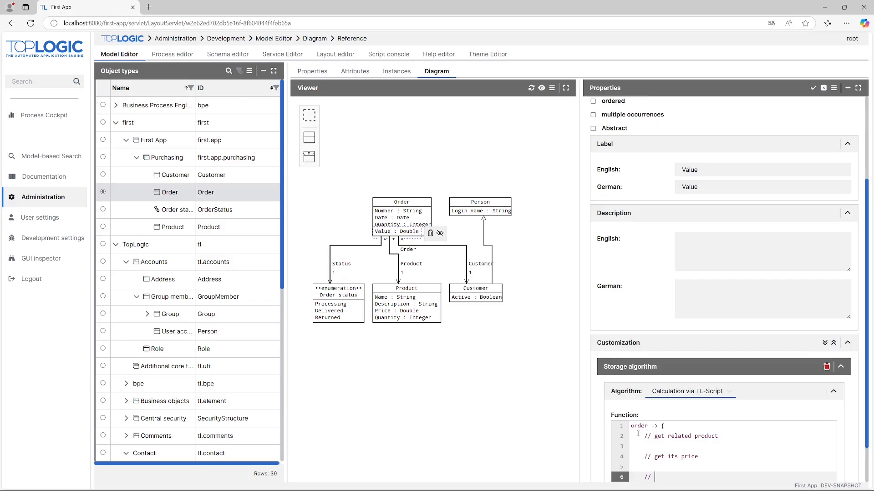
{"action": "type", "text": "get our quantity"}
{"action": "key", "text": "Return"}
{"action": "key", "text": "Return"}
{"action": "type", "text": "//cal"}
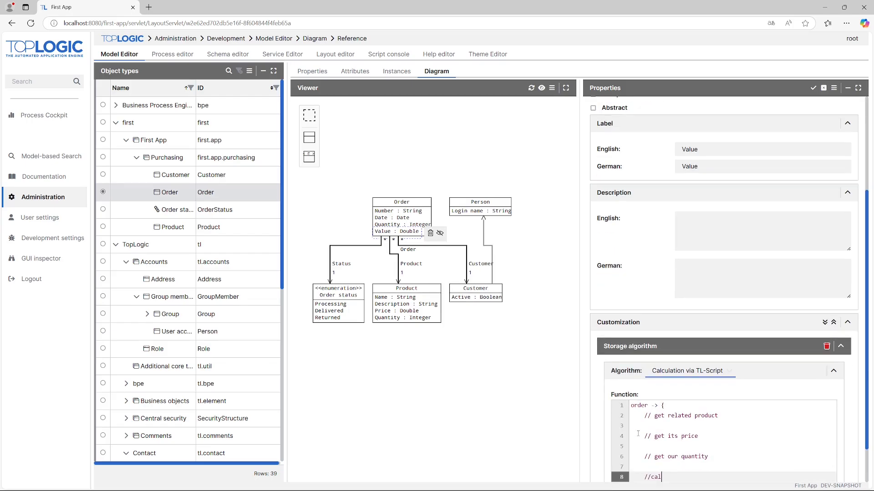
{"action": "type", "text": "culate the value"}
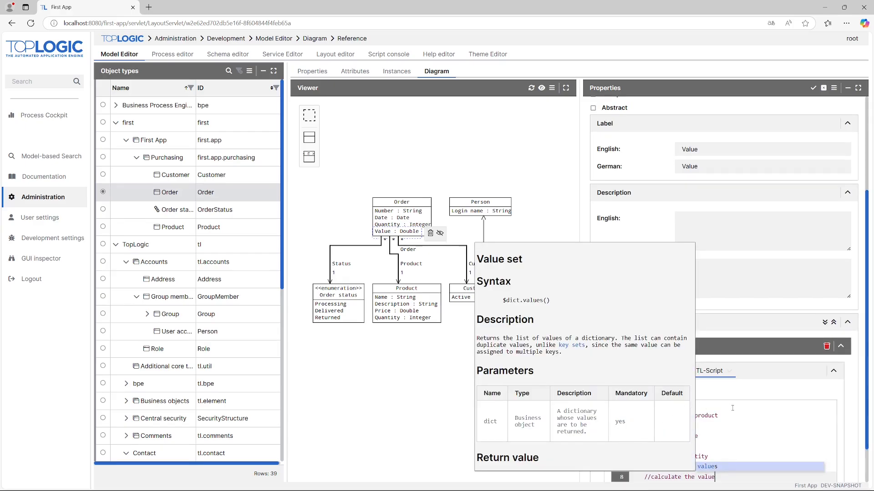
{"action": "left_click", "coordinate": [737, 410]}
Step: Below the related product comment, begin the assignment product = $order.get(``)
{"action": "left_click", "coordinate": [732, 423]}
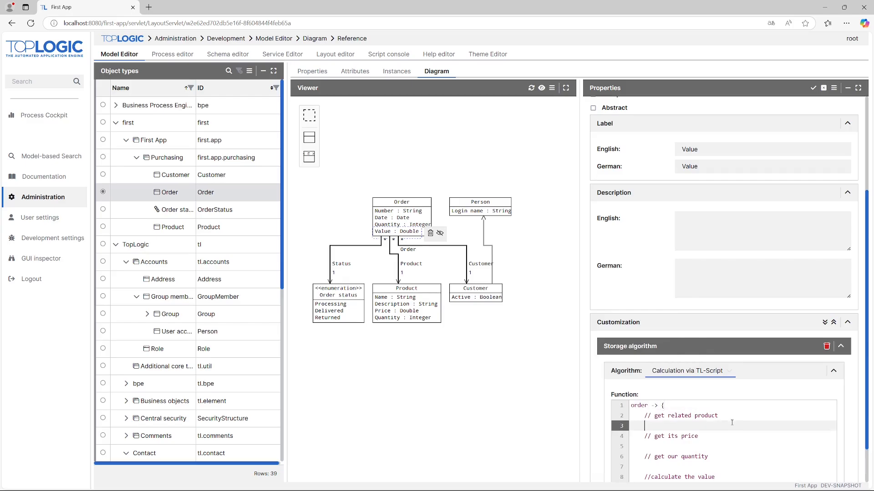
{"action": "type", "text": "product = $order.get"}
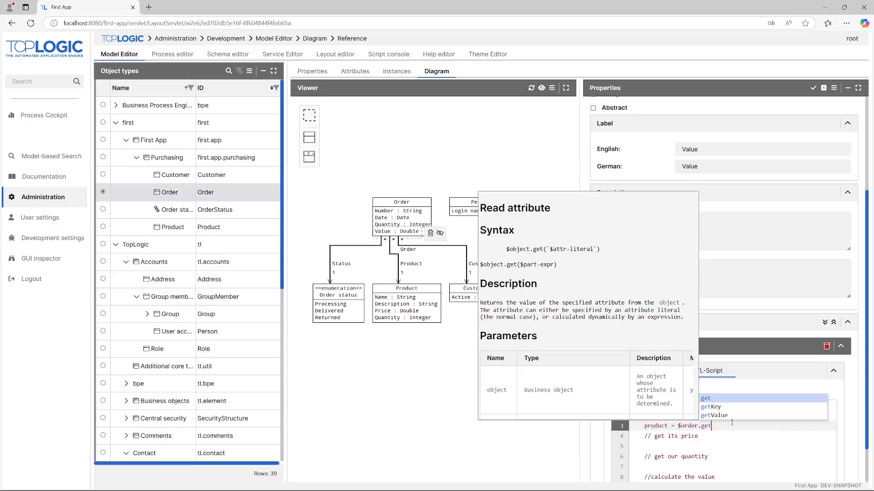
{"action": "key", "text": "Return"}
{"action": "type", "text": "`"}
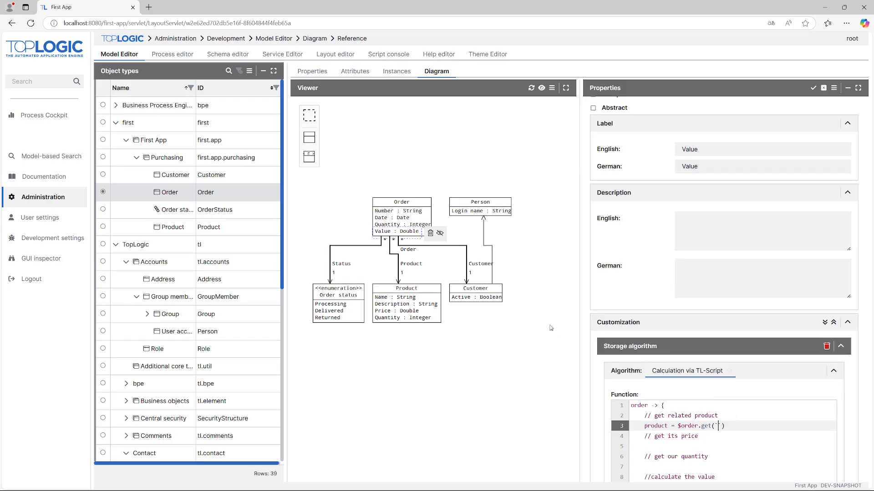
Step: Copy the Order type's qualified name into the product assignment, complete it as first.app.purchasing:Order#product, and end the statement with a semicolon
{"action": "scroll", "coordinate": [743, 247], "scroll_direction": "up", "scroll_amount": 3}
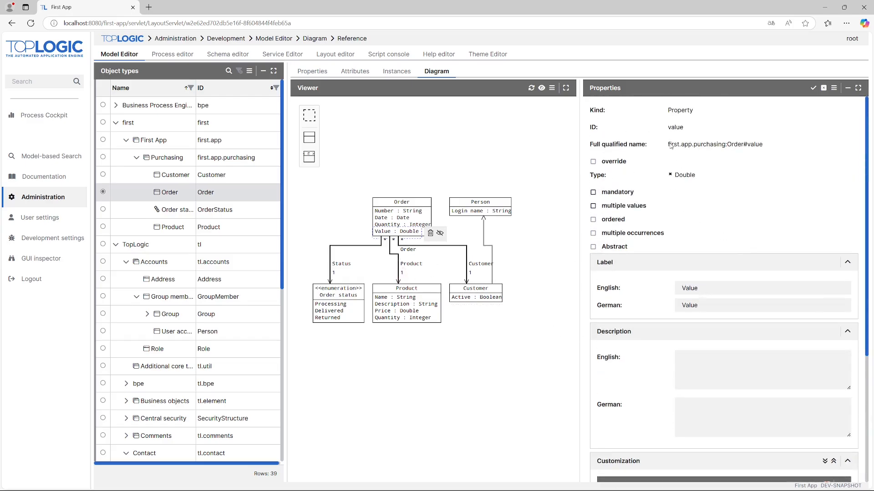
{"action": "left_click_drag", "start_coordinate": [668, 144], "coordinate": [743, 147]}
{"action": "key", "text": "ctrl+c"}
{"action": "scroll", "coordinate": [718, 312], "scroll_direction": "down", "scroll_amount": 4}
{"action": "left_click", "coordinate": [718, 377]}
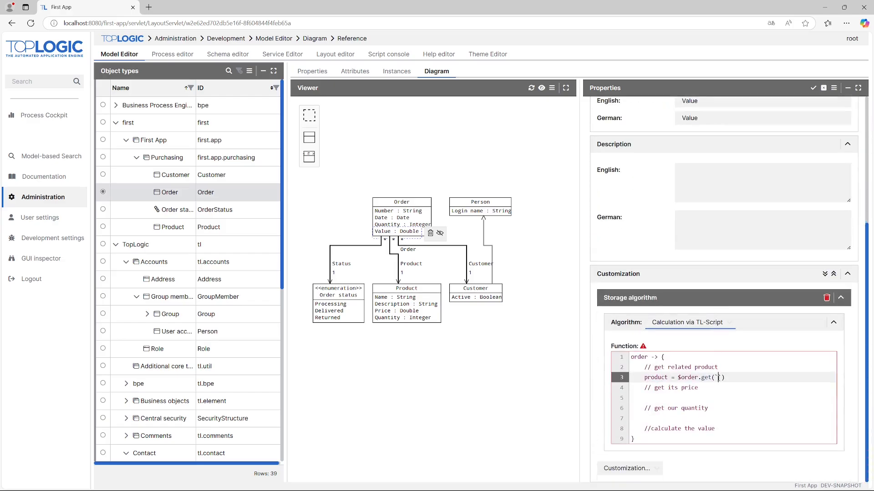
{"action": "key", "text": "ctrl+v"}
{"action": "type", "text": "#product"}
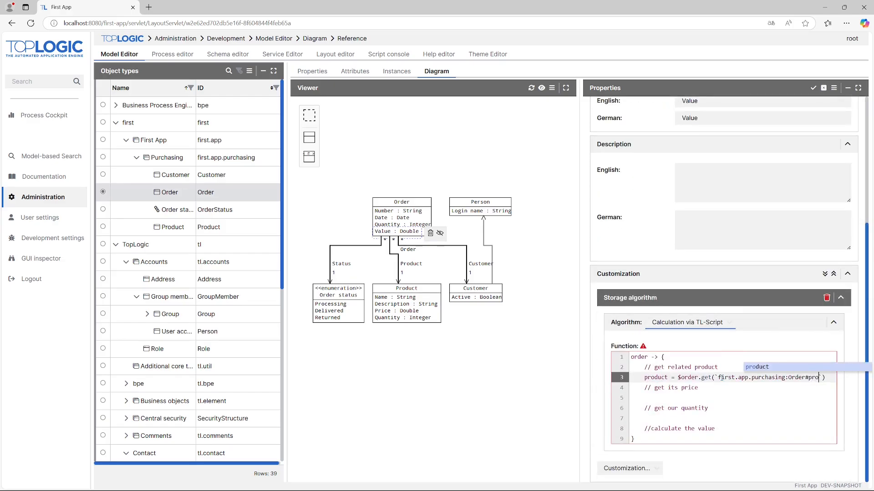
{"action": "key", "text": "Return"}
{"action": "key", "text": "End"}
{"action": "type", "text": ";"}
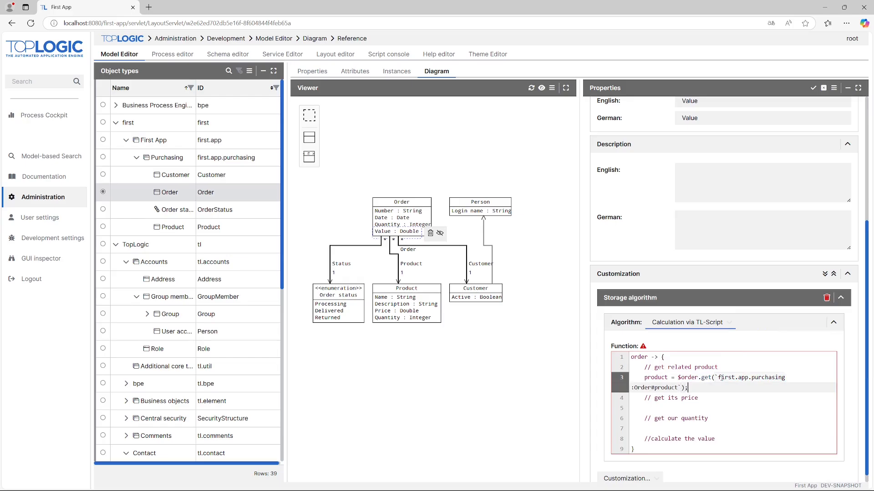
Step: Below the price comment, add the statement priceOfProduct = $product.get(`first.app.purchasing:Product#price`);
{"action": "key", "text": "Down"}
{"action": "key", "text": "Down"}
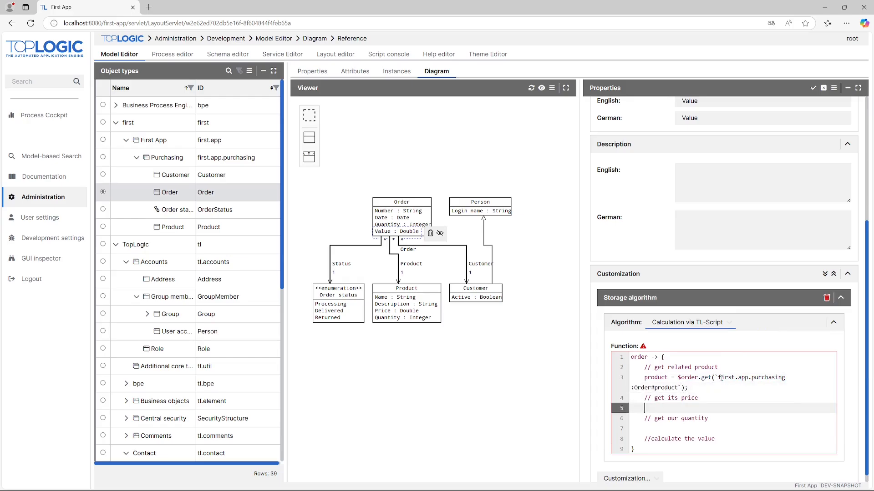
{"action": "type", "text": "priceOfProduct = $product.get"}
{"action": "key", "text": "Return"}
{"action": "type", "text": "`f"}
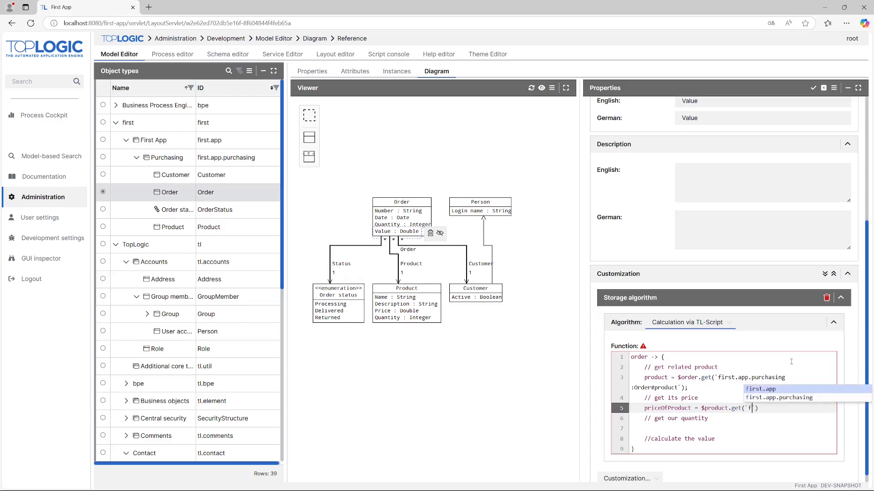
{"action": "type", "text": "irst.a"}
{"action": "key", "text": "Down"}
{"action": "key", "text": "Return"}
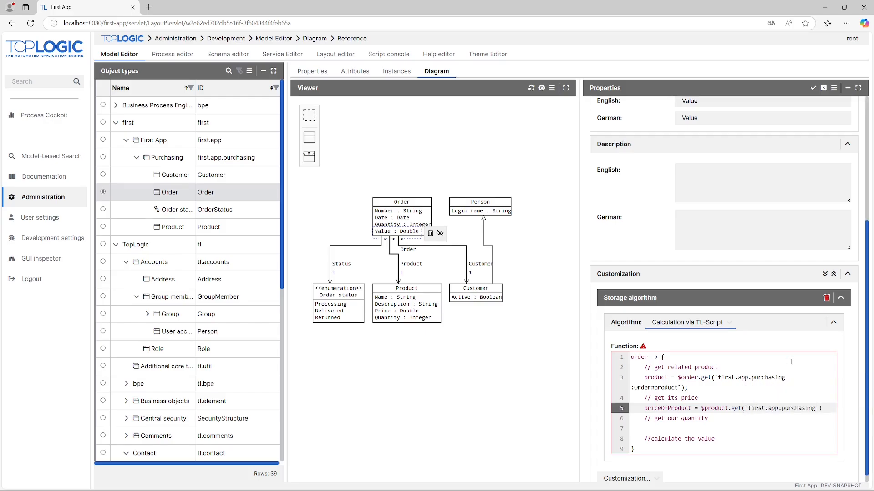
{"action": "type", "text": ":Pr"}
{"action": "key", "text": "Return"}
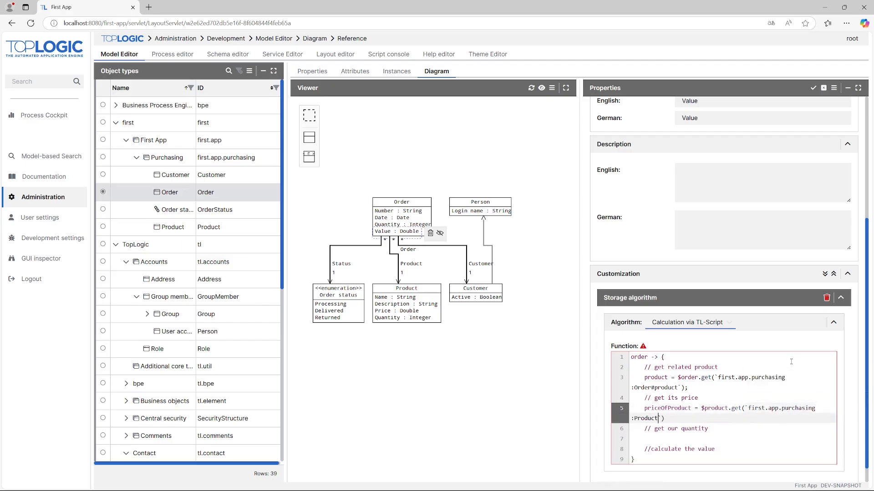
{"action": "type", "text": "#"}
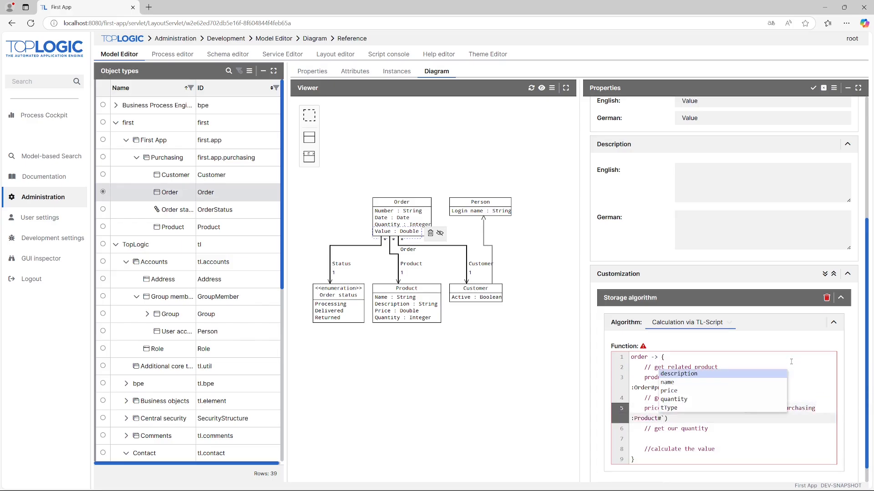
{"action": "type", "text": "p"}
{"action": "key", "text": "Return"}
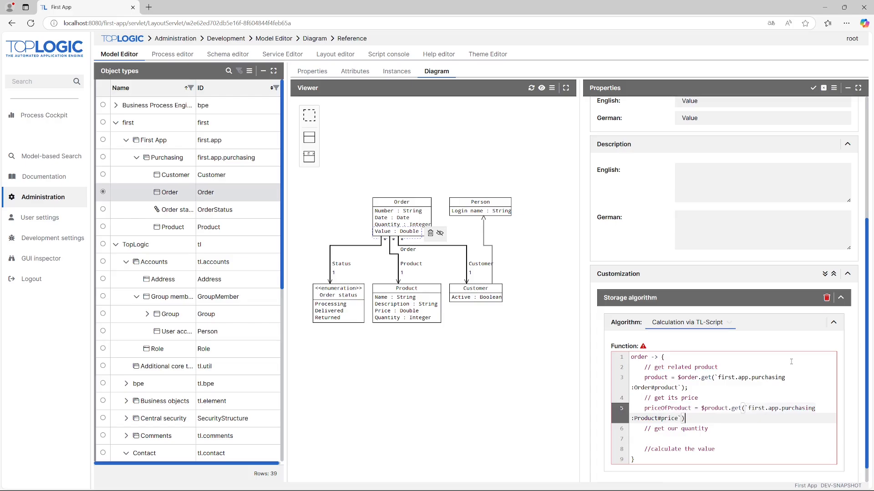
{"action": "type", "text": ";"}
Step: Below the quantity comment, begin the assignment quantity = $order.get(``)
{"action": "key", "text": "Down"}
{"action": "key", "text": "Down"}
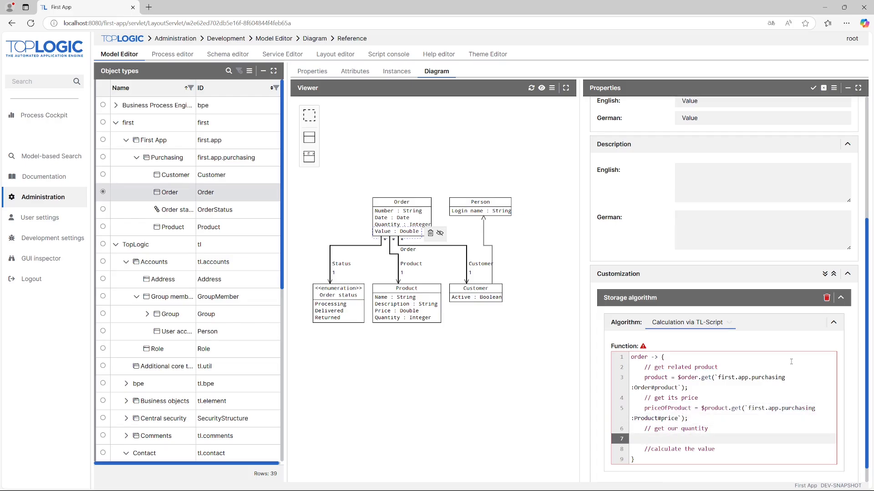
{"action": "type", "text": "quantity = order"}
{"action": "key", "text": "Escape"}
{"action": "key", "text": "BackSpace"}
{"action": "key", "text": "BackSpace"}
{"action": "key", "text": "BackSpace"}
{"action": "key", "text": "BackSpace"}
{"action": "key", "text": "BackSpace"}
{"action": "type", "text": "$order.ge"}
{"action": "key", "text": "Escape"}
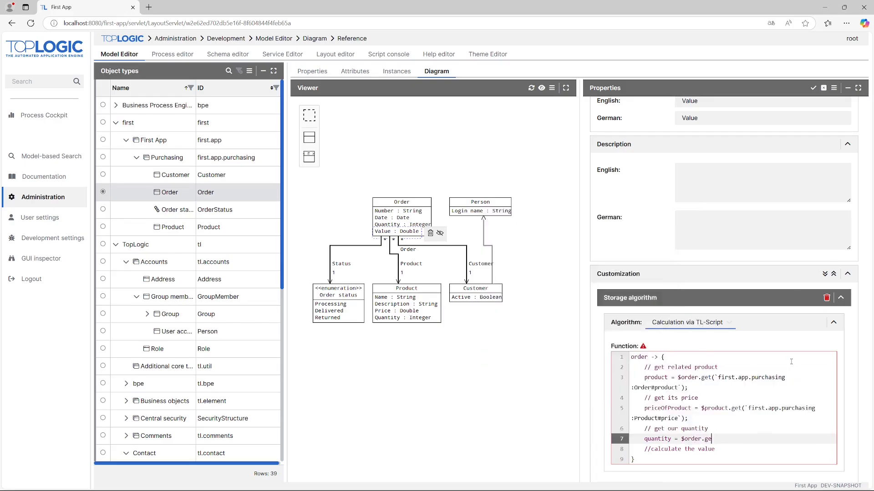
{"action": "type", "text": "t(``"}
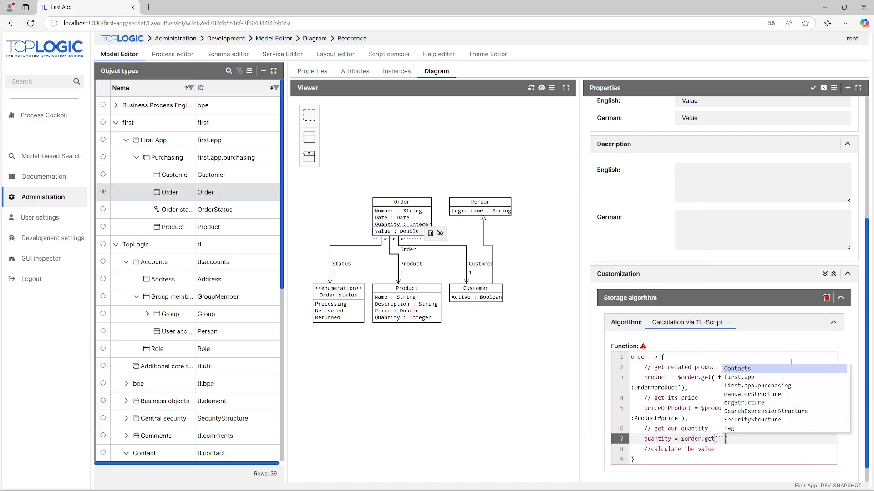
Step: Fill the quantity assignment's attribute reference with first.app.purchasing:Order#quantity and end the statement with a semicolon
{"action": "key", "text": "Left"}
{"action": "type", "text": "fir"}
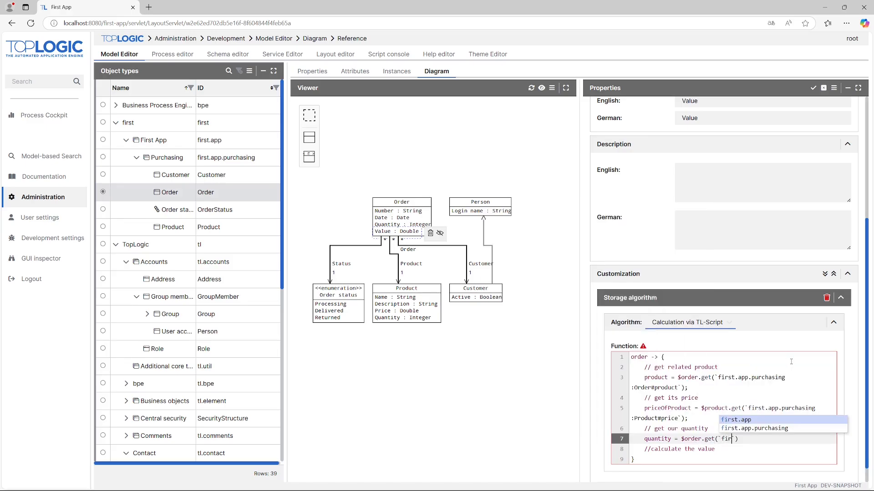
{"action": "key", "text": "Down"}
{"action": "key", "text": "Return"}
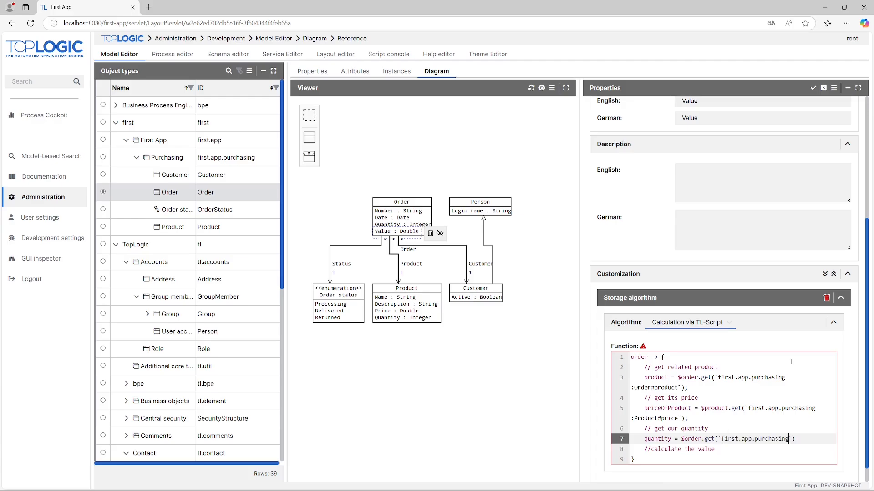
{"action": "type", "text": ":Order"}
{"action": "key", "text": "Return"}
{"action": "type", "text": "#"}
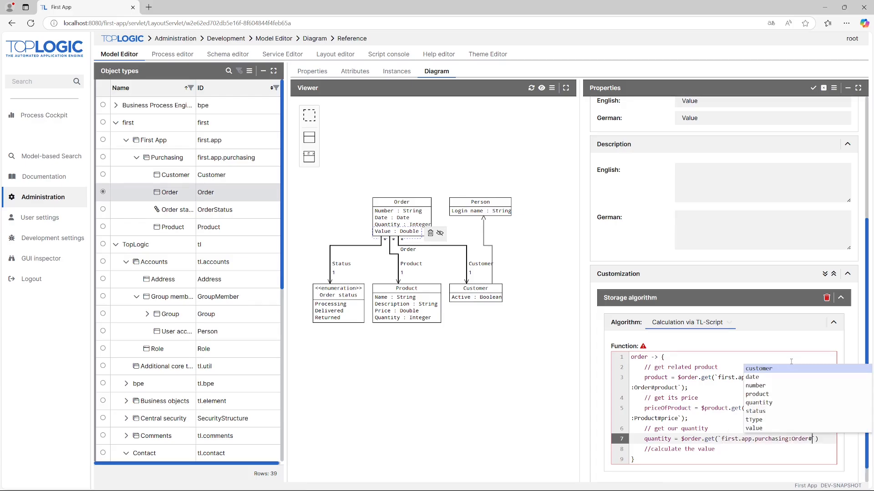
{"action": "type", "text": "q"}
{"action": "key", "text": "Return"}
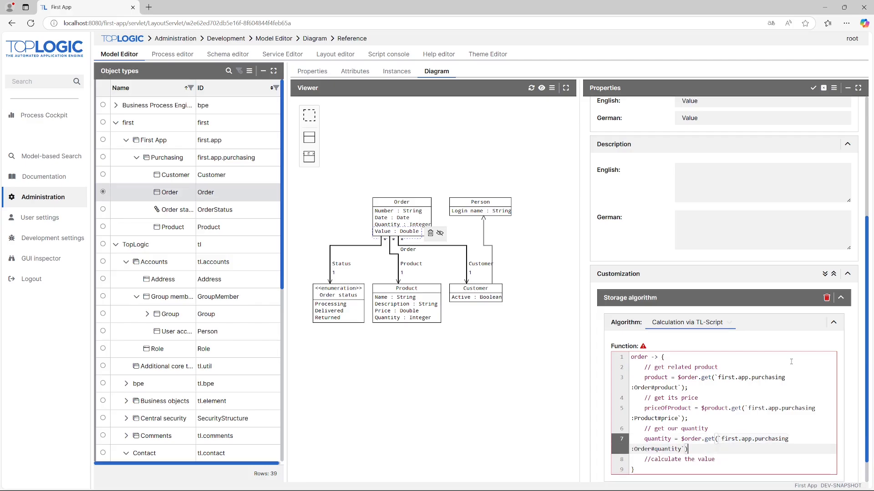
{"action": "type", "text": ";"}
Step: Below the calculation comment, add the result expression $quantity * $priceOfProduct
{"action": "key", "text": "Down"}
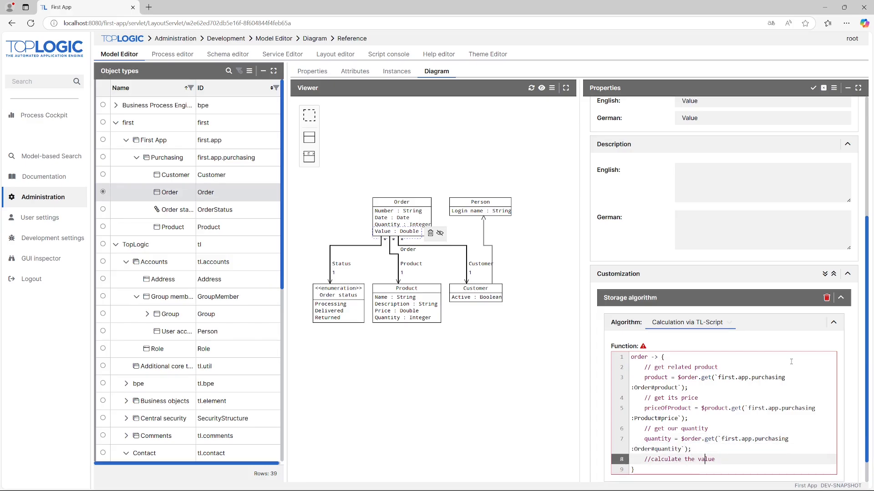
{"action": "key", "text": "End"}
{"action": "key", "text": "Return"}
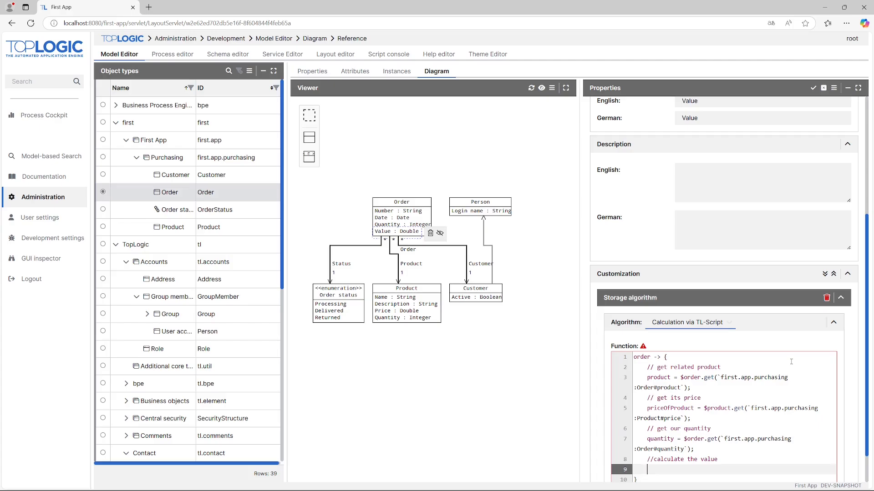
{"action": "type", "text": "quantity * priceOfProduct"}
{"action": "scroll", "coordinate": [749, 350], "scroll_direction": "down", "scroll_amount": 1}
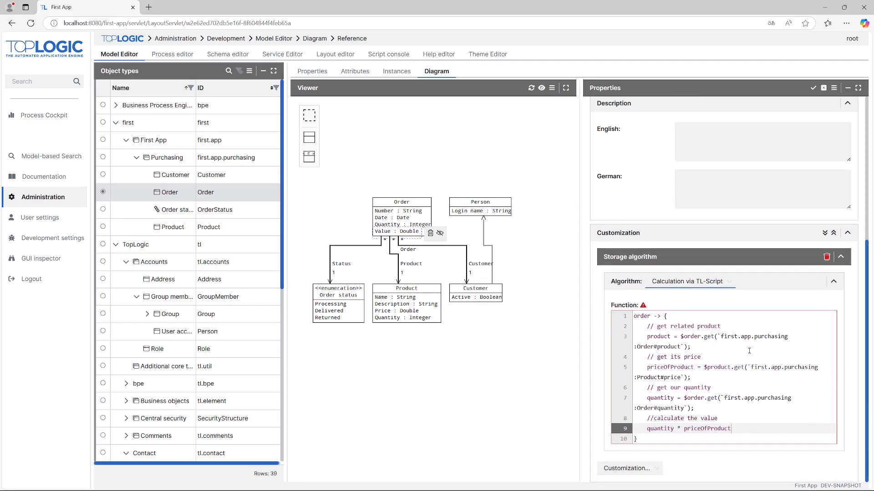
{"action": "left_click", "coordinate": [647, 429]}
{"action": "type", "text": "$"}
{"action": "left_click", "coordinate": [688, 429]}
{"action": "type", "text": "$"}
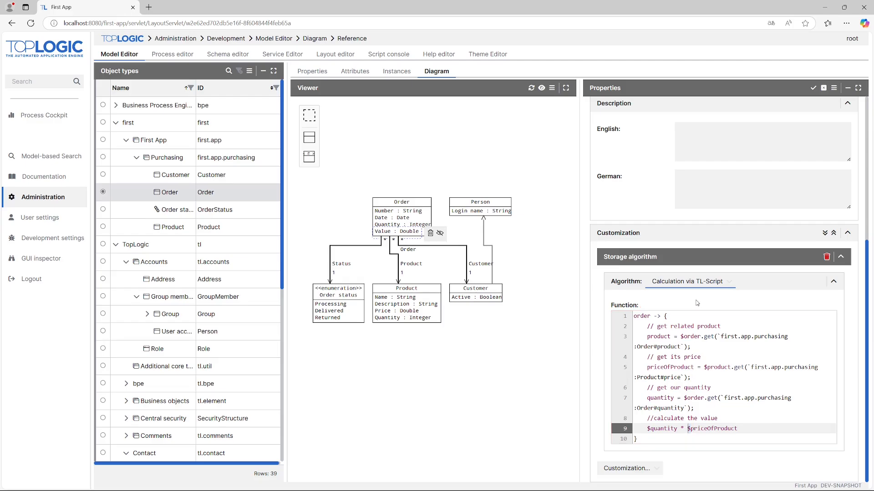
Step: Save the order's Value property with its calculation script and deselect it in the diagram
{"action": "left_click", "coordinate": [812, 88]}
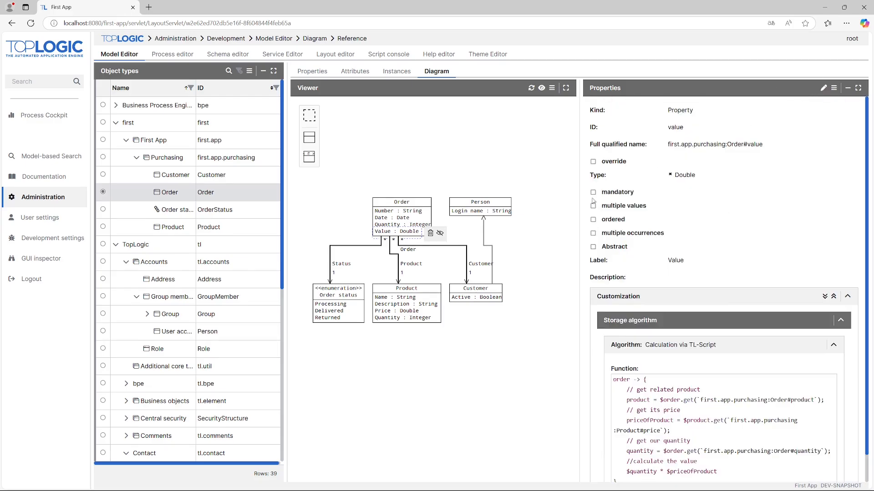
{"action": "left_click", "coordinate": [544, 247]}
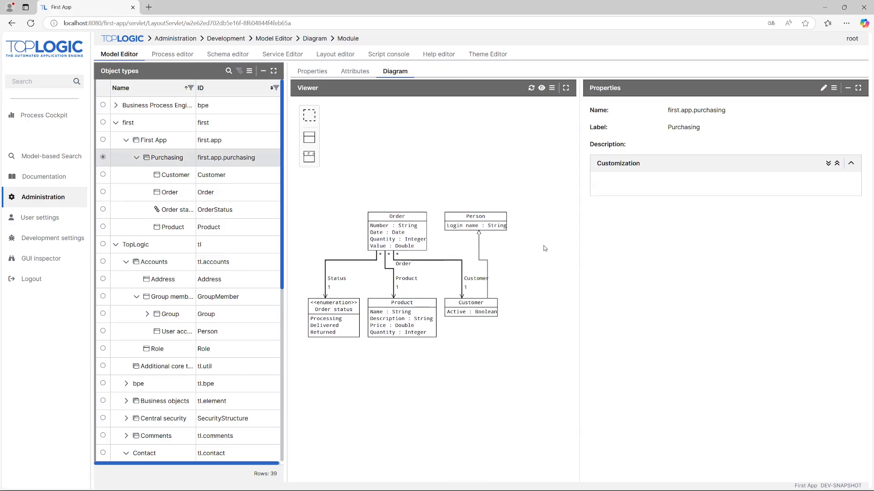
{"action": "left_click_drag", "start_coordinate": [545, 248], "coordinate": [553, 247]}
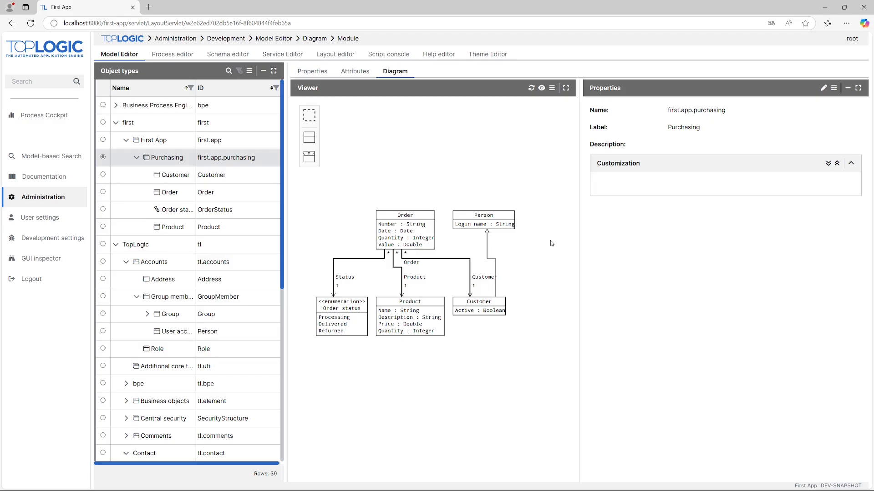
Step: Create an instance of the Product type named Product A with price 200 and quantity 500
{"action": "left_click", "coordinate": [409, 303]}
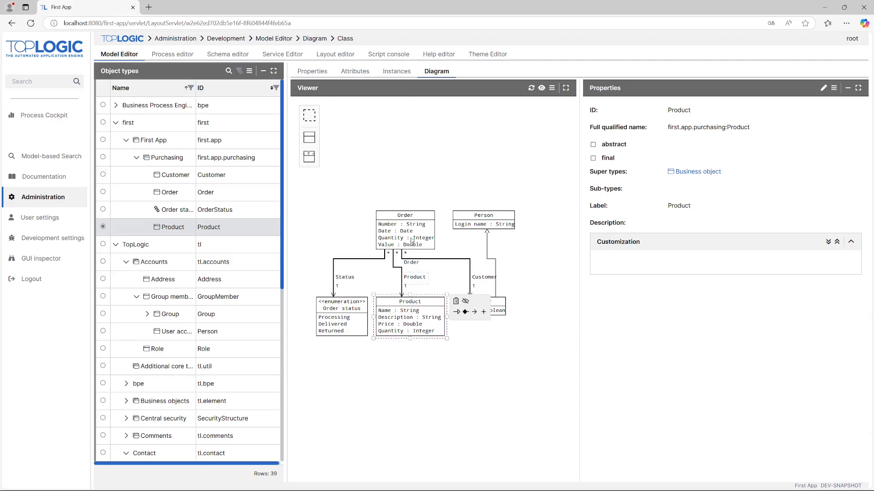
{"action": "left_click", "coordinate": [396, 72]}
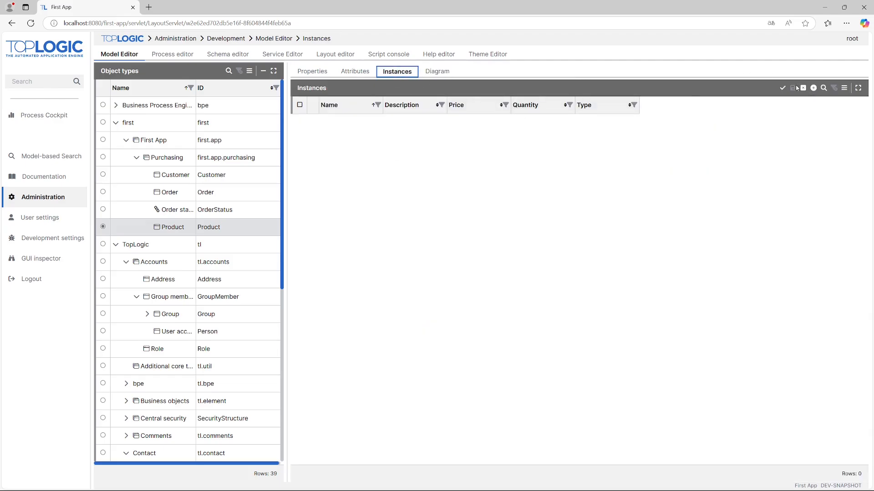
{"action": "left_click", "coordinate": [814, 87]}
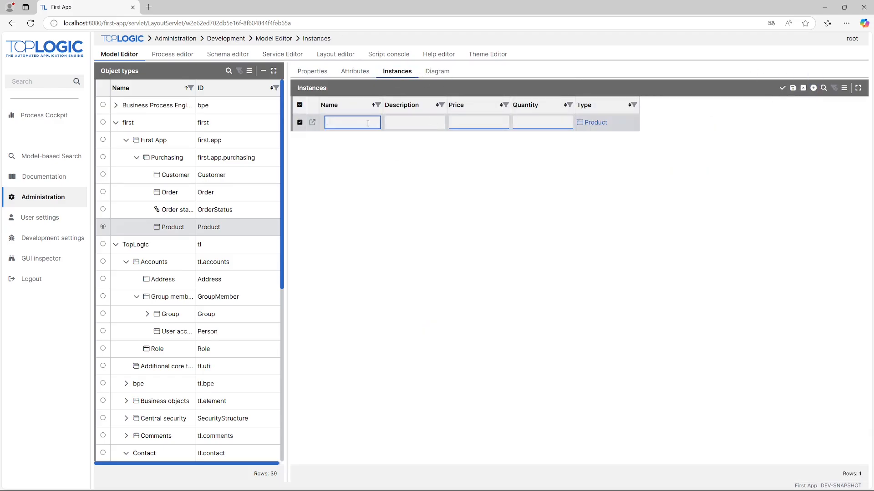
{"action": "type", "text": "Product A"}
{"action": "key", "text": "Tab"}
{"action": "key", "text": "Tab"}
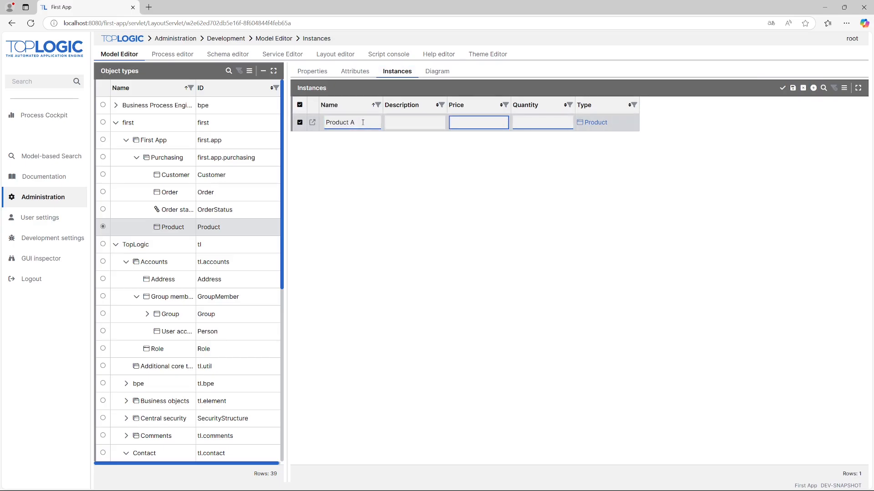
{"action": "type", "text": "200"}
{"action": "key", "text": "Tab"}
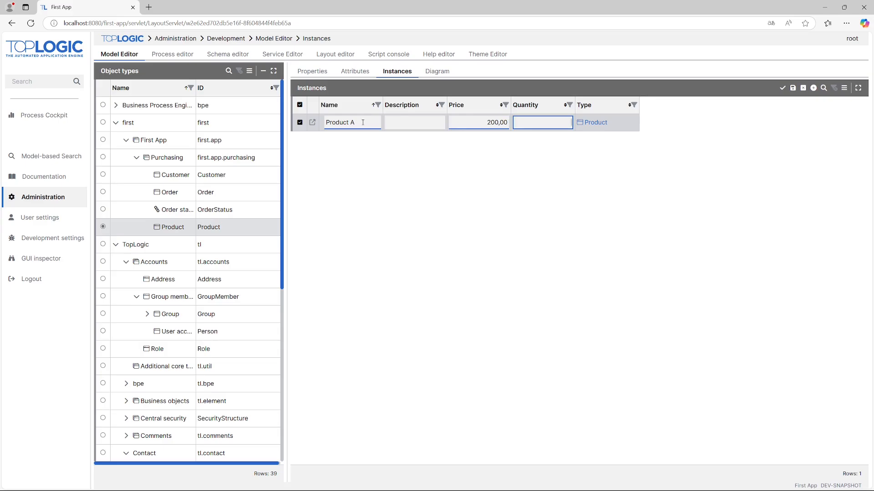
{"action": "type", "text": "500"}
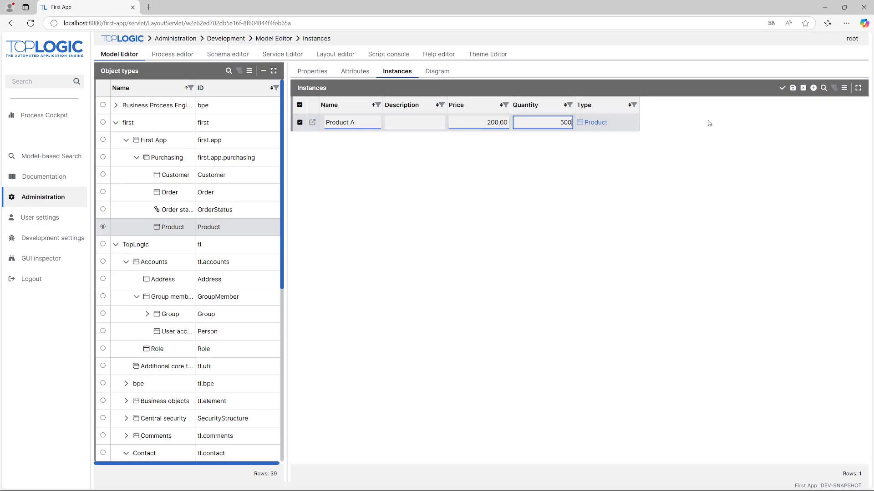
Step: Add a second Product instance named Product B with price 100 and quantity 400, and save the product instances
{"action": "left_click", "coordinate": [813, 88]}
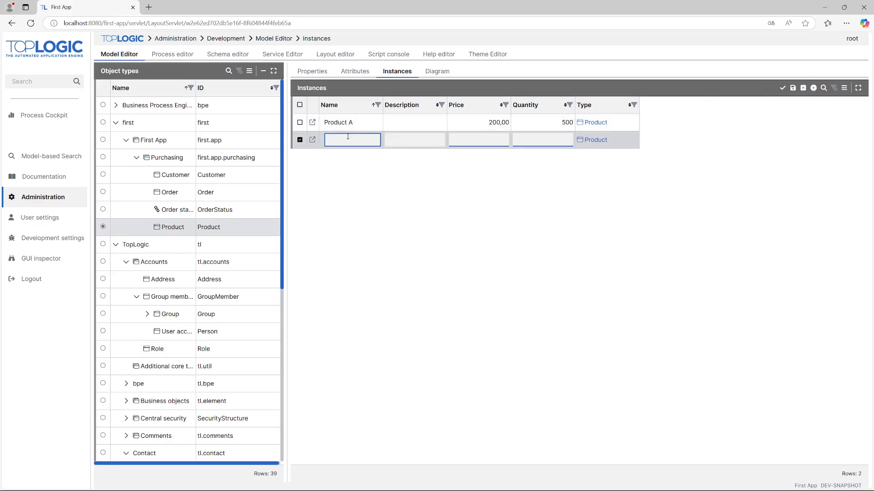
{"action": "type", "text": "Product B"}
{"action": "key", "text": "Tab"}
{"action": "type", "text": "1"}
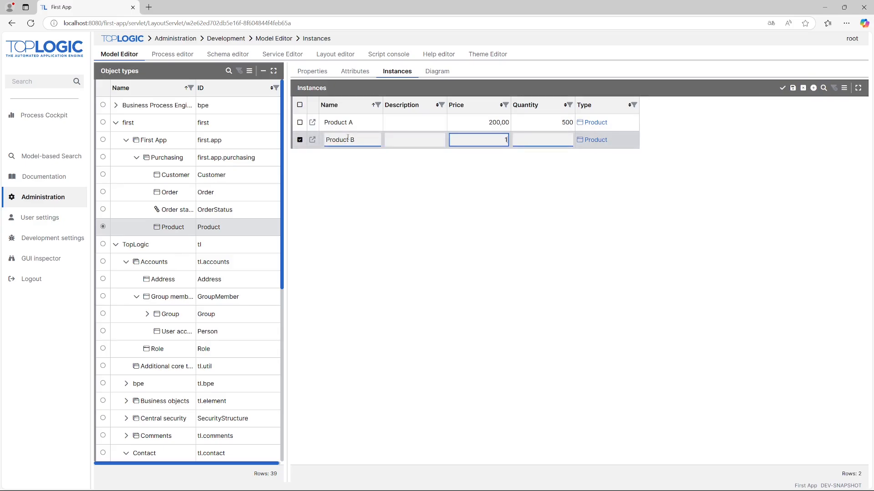
{"action": "type", "text": "00"}
{"action": "key", "text": "Tab"}
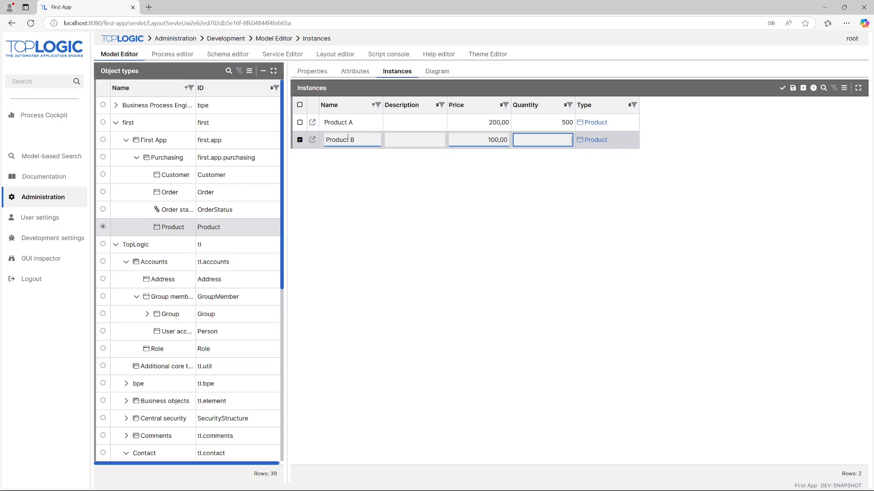
{"action": "type", "text": "400"}
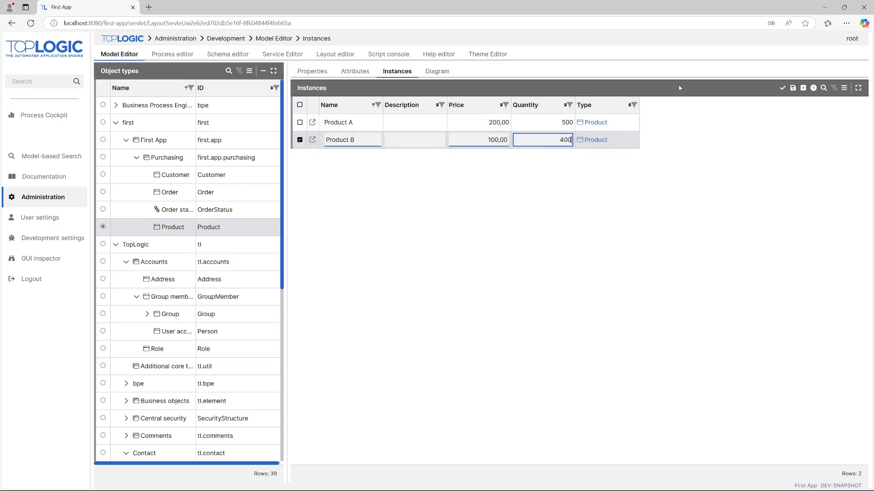
{"action": "left_click", "coordinate": [783, 86]}
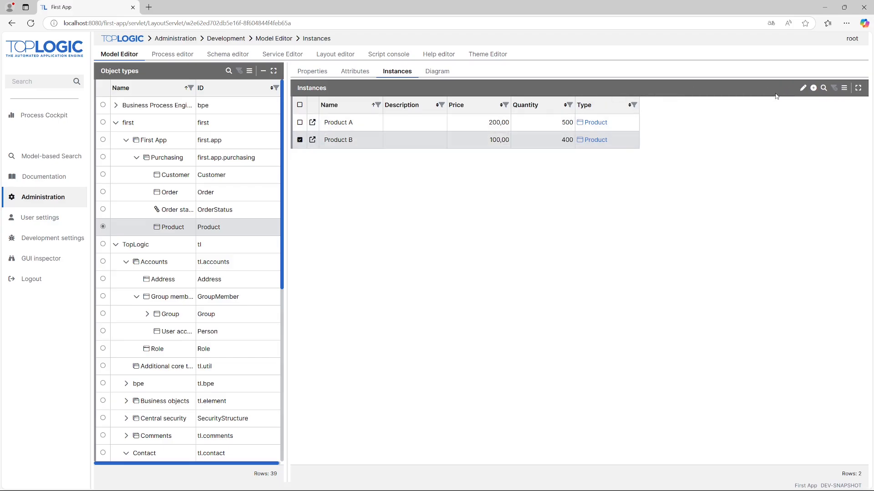
Step: Create an instance of the Customer type and enter the first customer's full name
{"action": "left_click", "coordinate": [436, 72]}
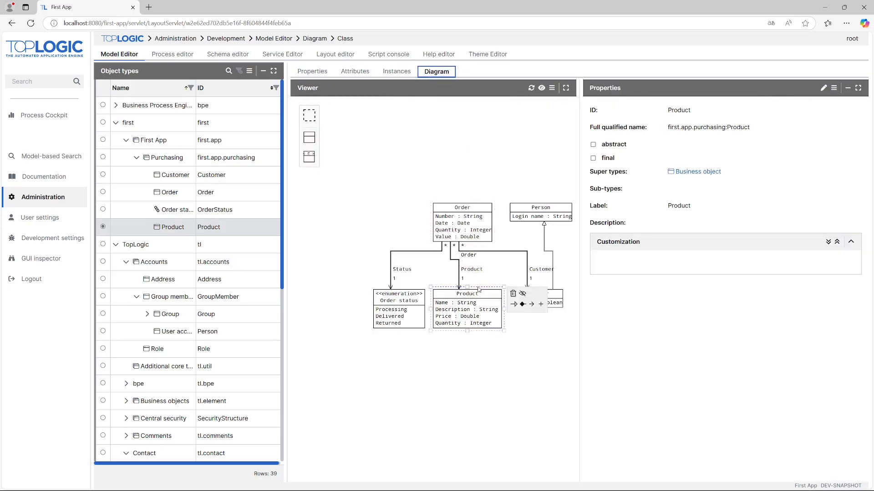
{"action": "left_click_drag", "start_coordinate": [493, 283], "coordinate": [432, 268]}
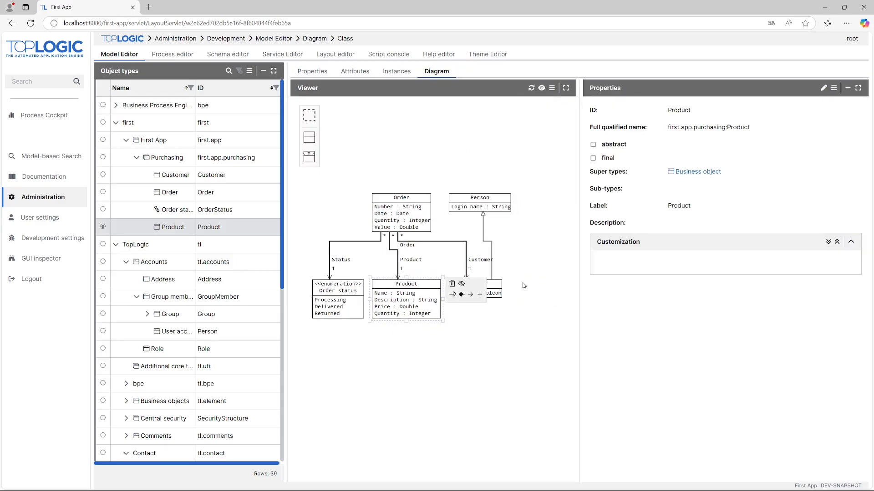
{"action": "left_click", "coordinate": [521, 287]}
{"action": "left_click", "coordinate": [501, 287]}
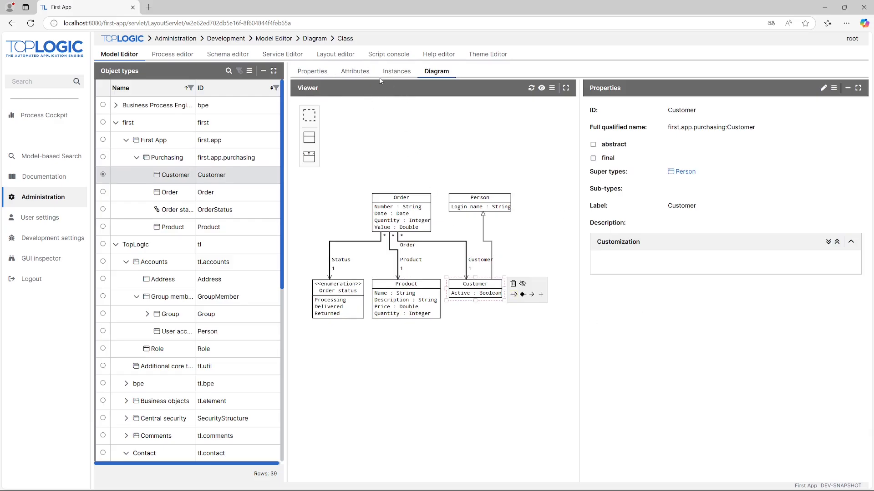
{"action": "left_click", "coordinate": [397, 72]}
{"action": "left_click", "coordinate": [812, 90]}
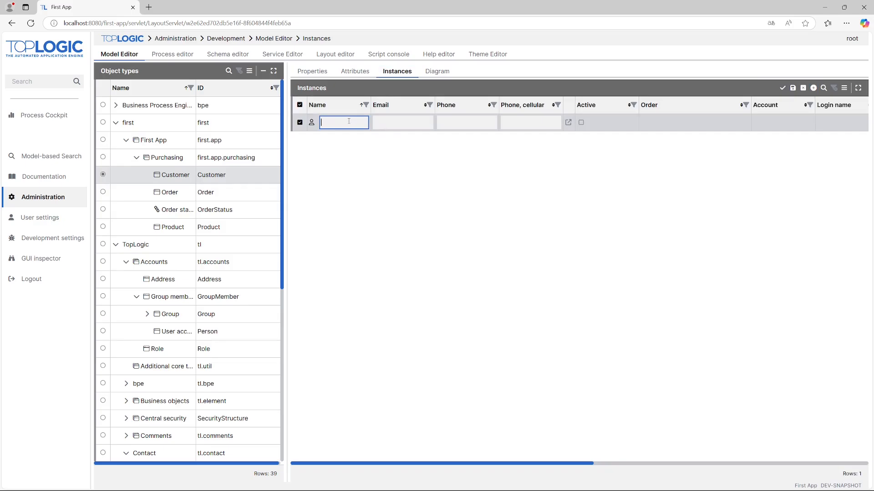
{"action": "type", "text": "John Does"}
{"action": "key", "text": "BackSpace"}
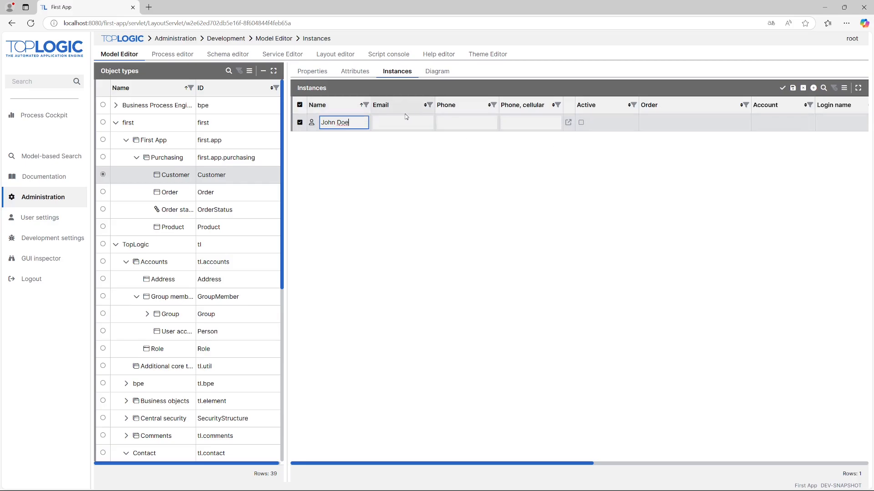
Step: Add a second Customer instance with that customer's full name and save the customer instances
{"action": "left_click", "coordinate": [813, 89]}
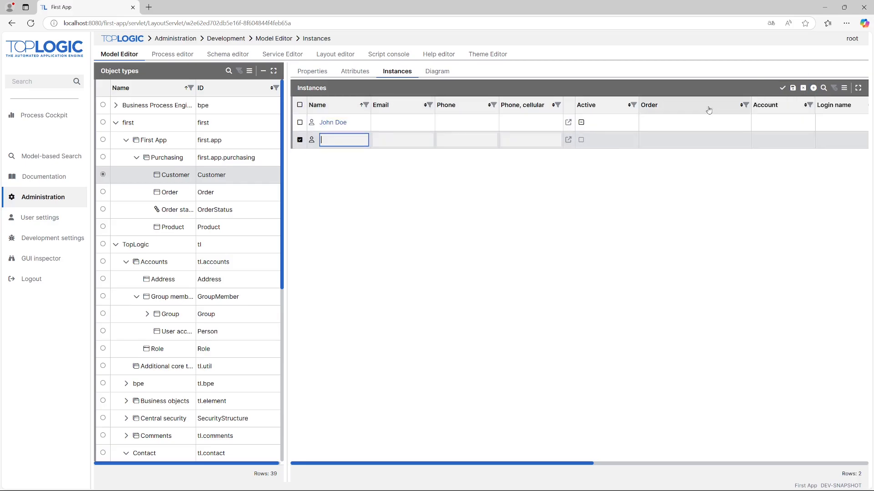
{"action": "type", "text": "Jane Doe"}
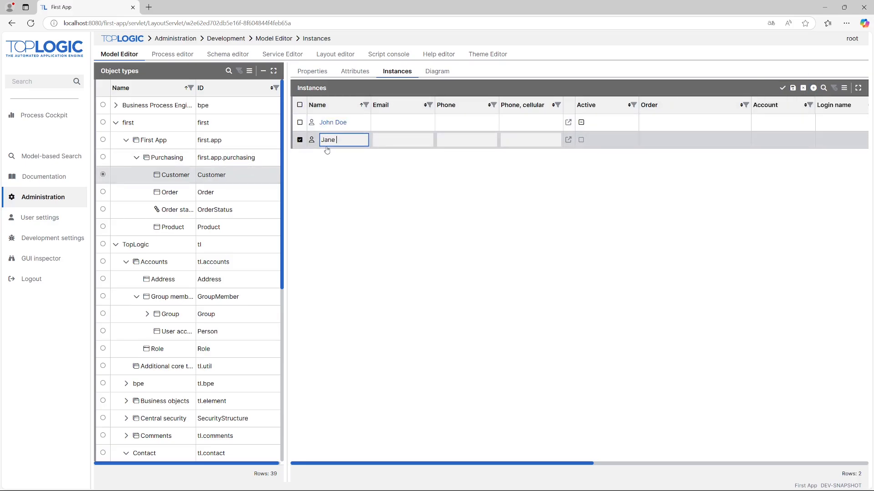
{"action": "left_click", "coordinate": [783, 88]}
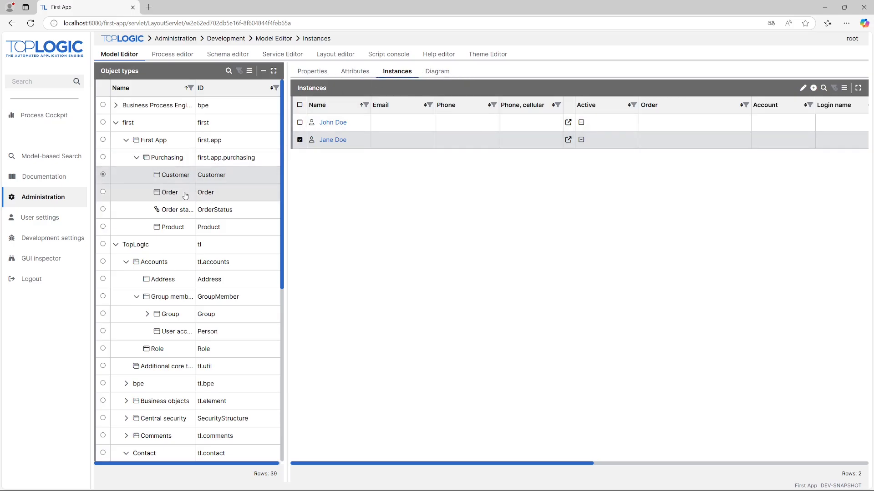
Step: Create an instance of the Order type and set its status to Processing
{"action": "left_click", "coordinate": [167, 191]}
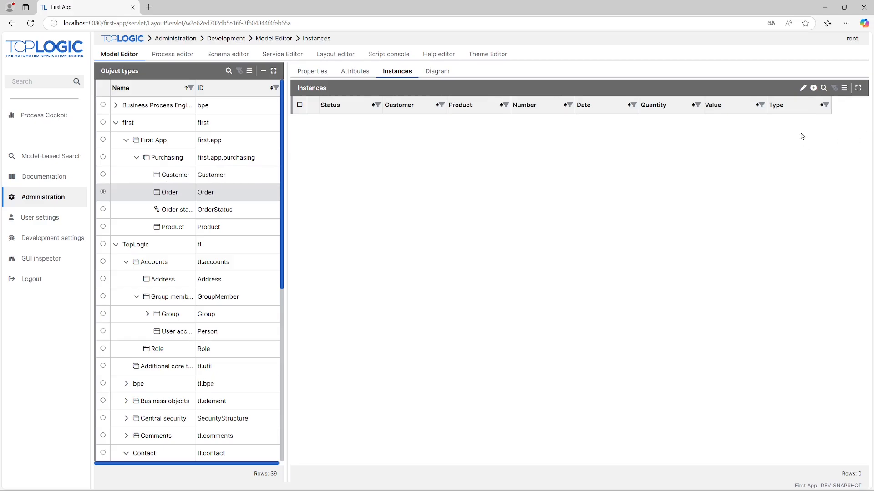
{"action": "left_click", "coordinate": [813, 88]}
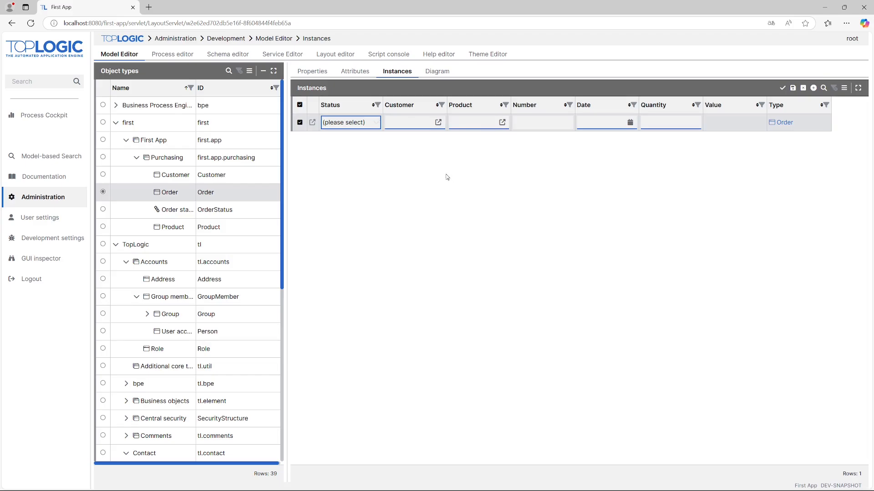
{"action": "left_click", "coordinate": [361, 124]}
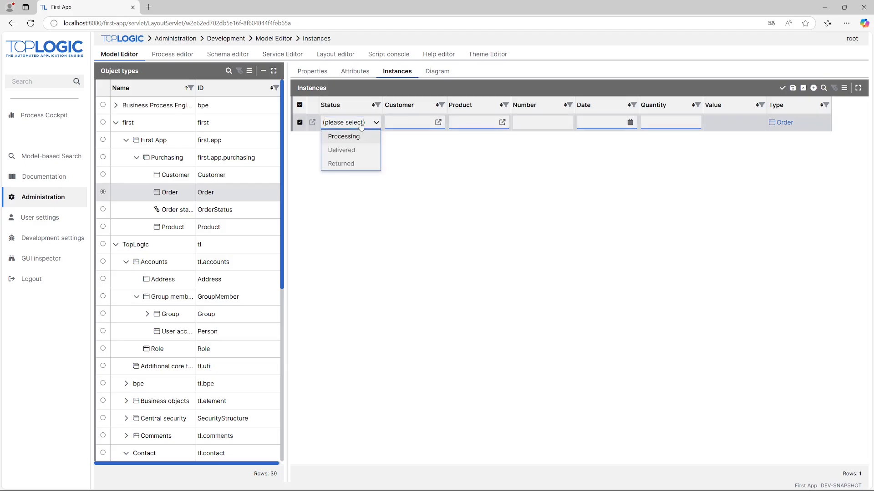
{"action": "left_click", "coordinate": [353, 138]}
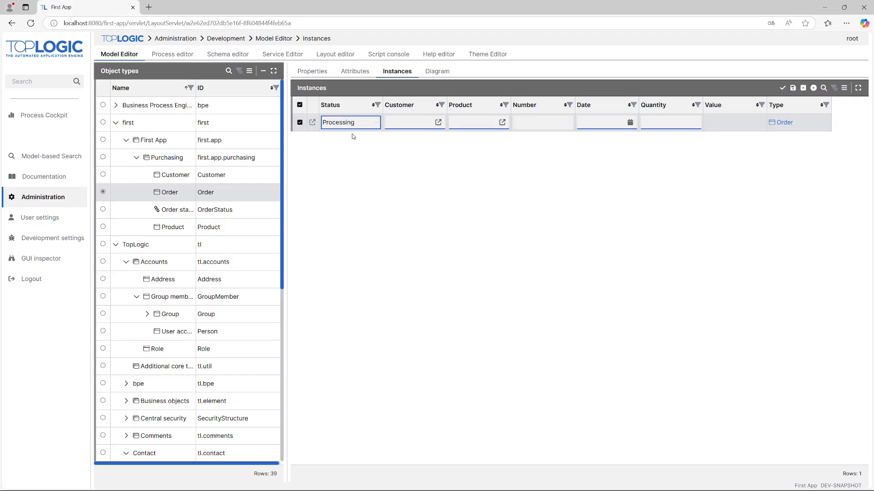
Step: Assign the first created customer and Product A to the new order
{"action": "left_click", "coordinate": [437, 122]}
{"action": "left_click", "coordinate": [339, 266]}
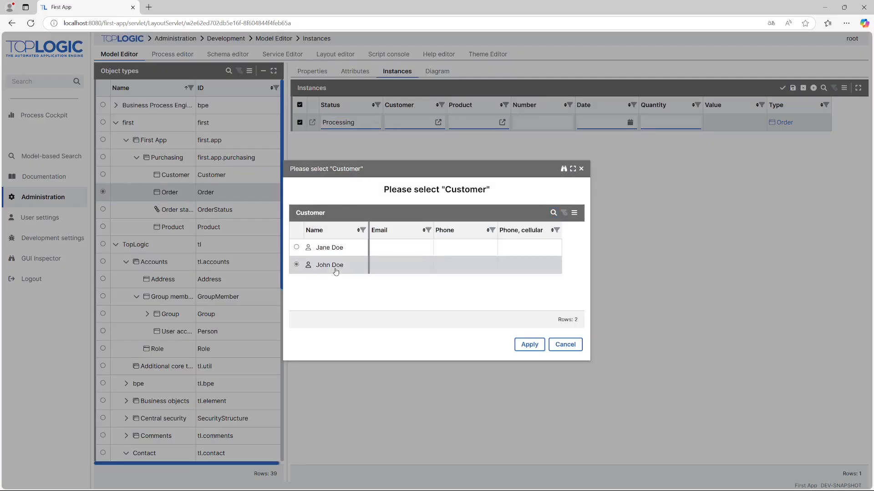
{"action": "left_click", "coordinate": [529, 345]}
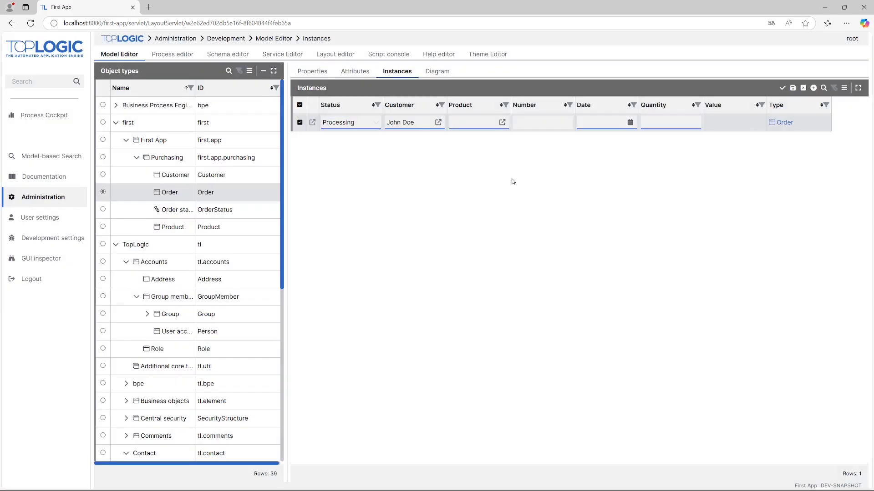
{"action": "left_click", "coordinate": [501, 122]}
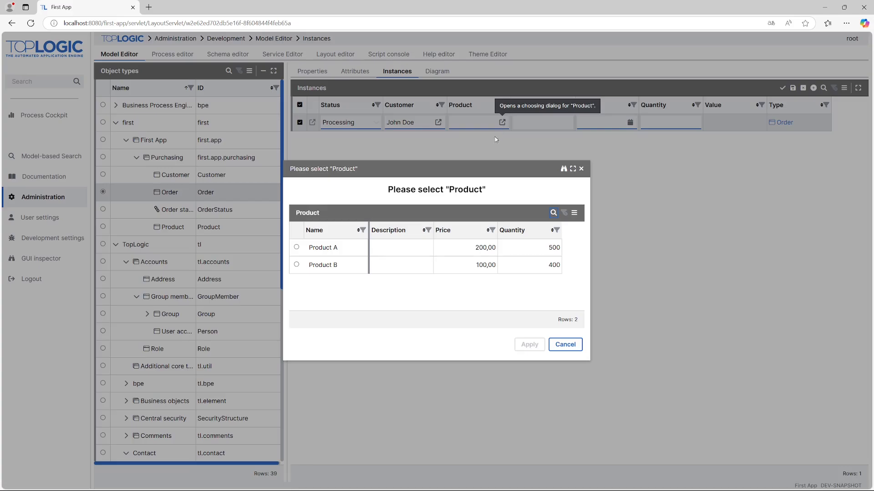
{"action": "left_click", "coordinate": [351, 253]}
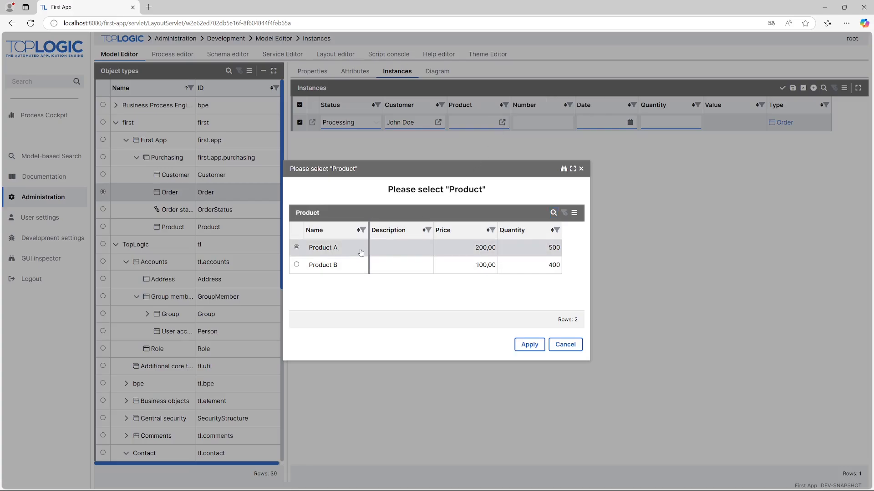
{"action": "left_click", "coordinate": [530, 345]}
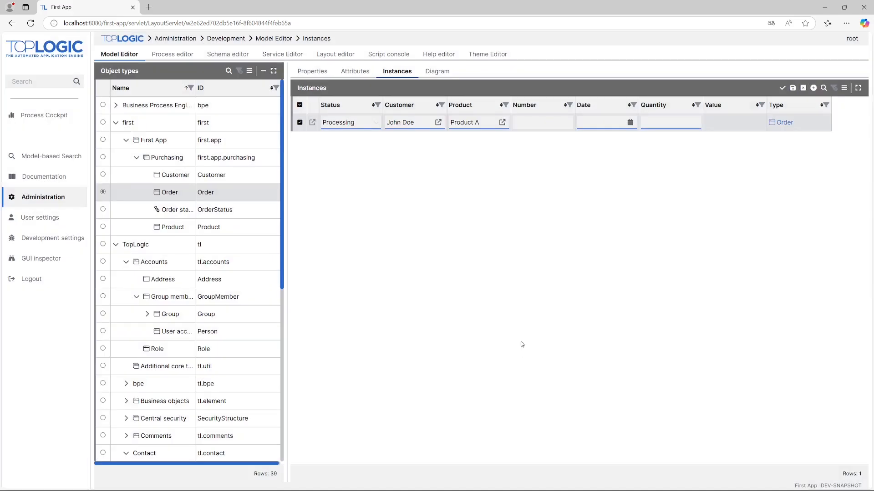
Step: Leave the order's number empty and set its date to 20 Mar 2025
{"action": "left_click", "coordinate": [541, 121]}
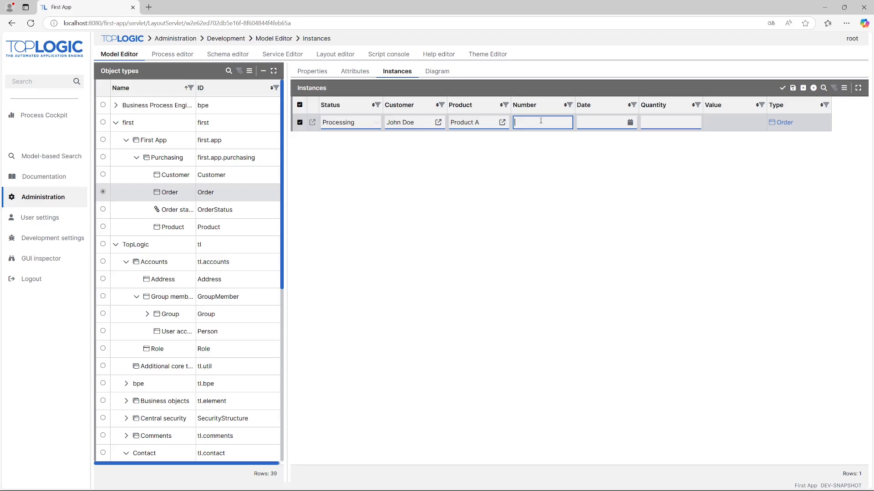
{"action": "left_click", "coordinate": [587, 123]}
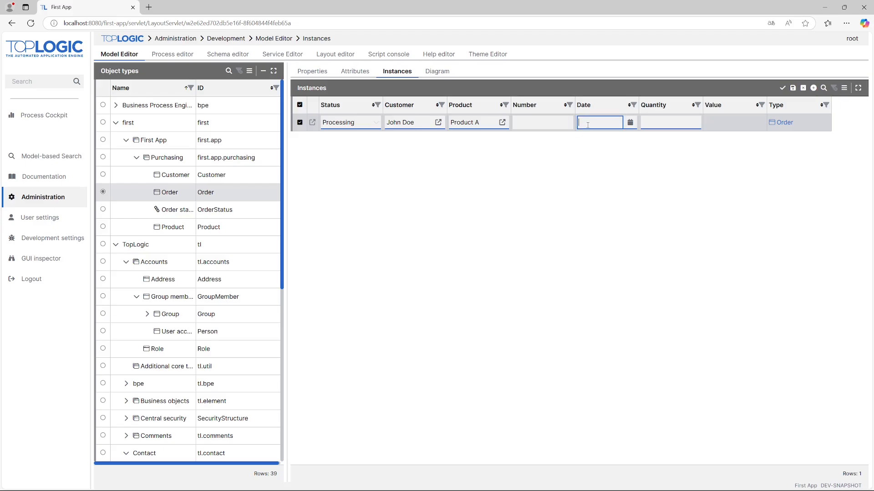
{"action": "left_click", "coordinate": [630, 123]}
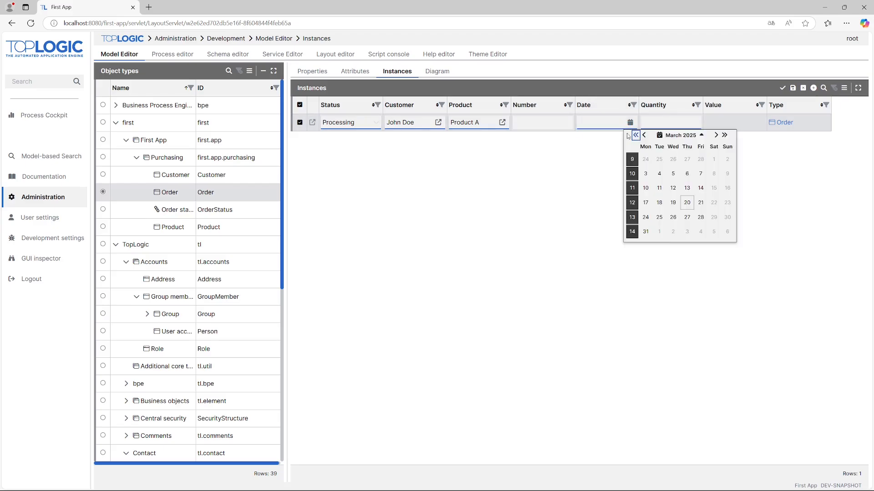
{"action": "left_click", "coordinate": [686, 205]}
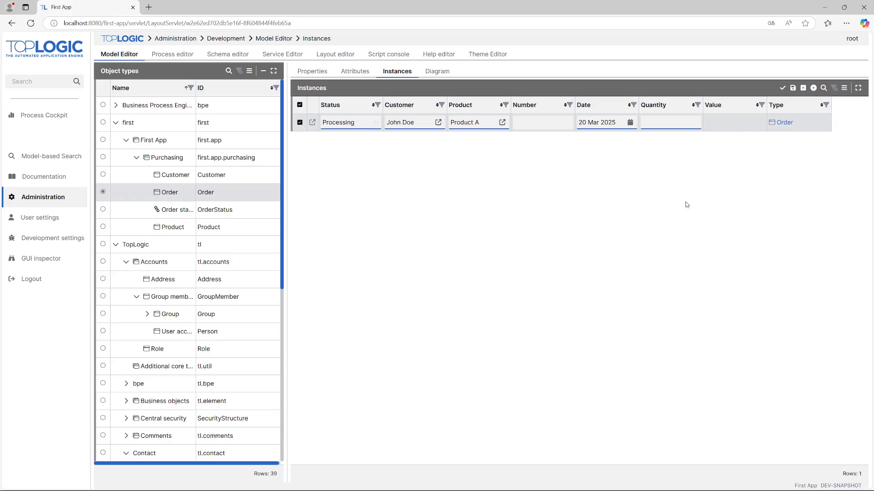
Step: Set the new order's quantity to 100 and save the order instance
{"action": "left_click", "coordinate": [659, 123]}
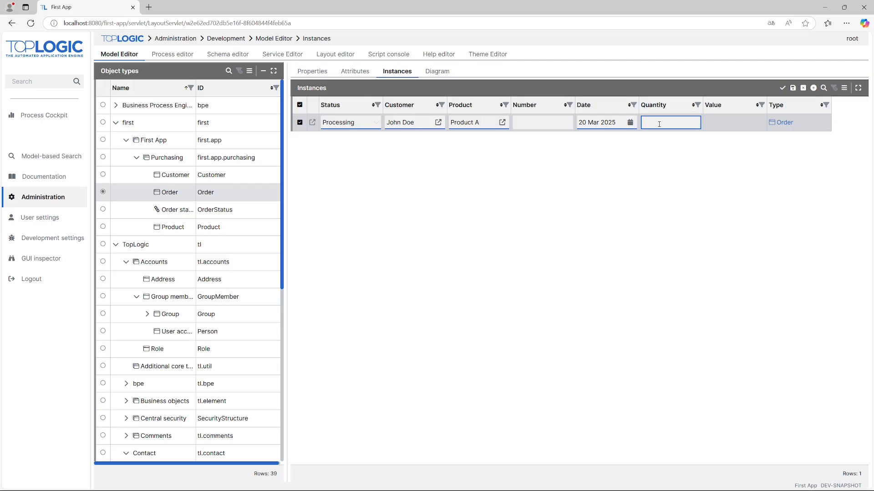
{"action": "type", "text": "100"}
{"action": "left_click", "coordinate": [687, 143]}
{"action": "left_click", "coordinate": [782, 89]}
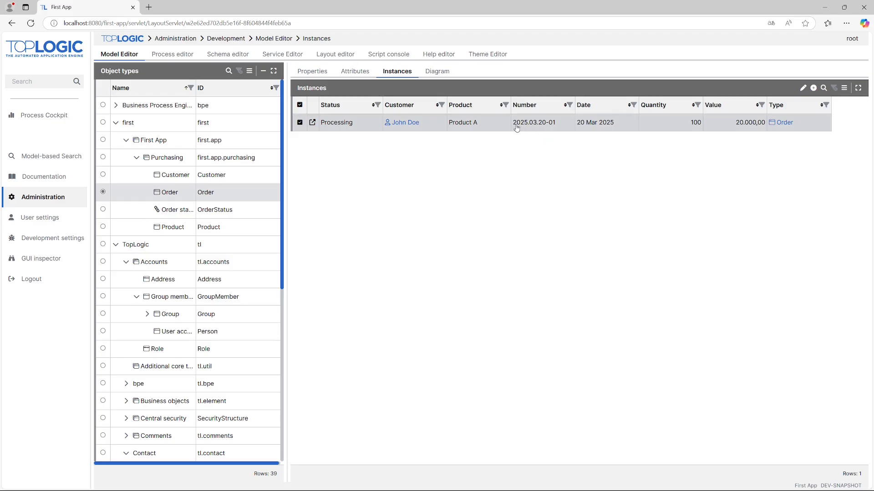
Step: Check the saved order's generated number and how the order is displayed in the Customer instances
{"action": "left_click_drag", "start_coordinate": [514, 127], "coordinate": [562, 130]}
{"action": "left_click", "coordinate": [368, 73]}
{"action": "left_click", "coordinate": [397, 72]}
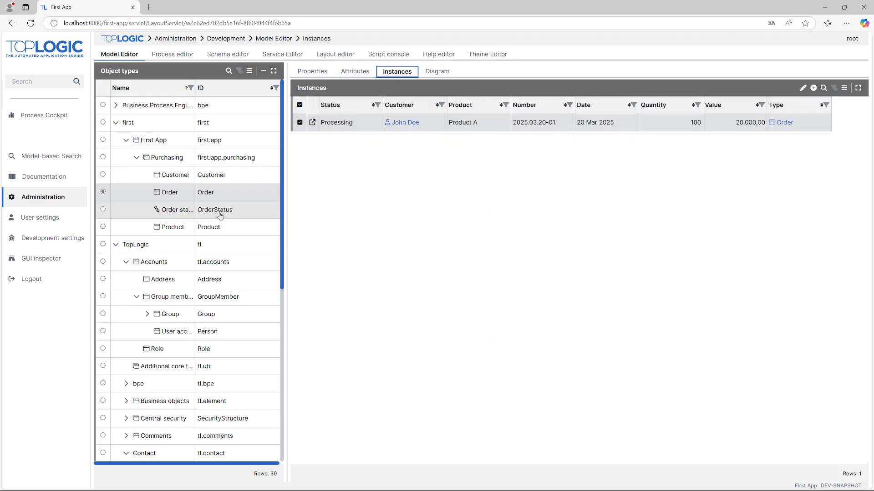
{"action": "left_click", "coordinate": [219, 178]}
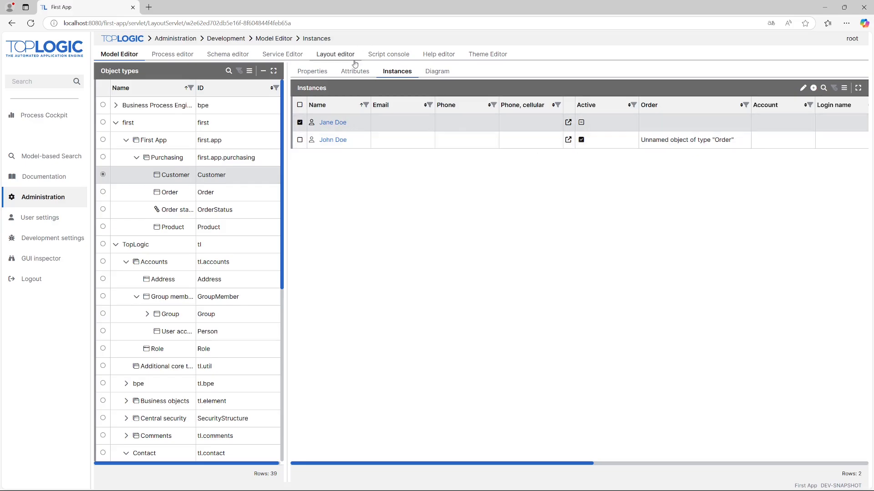
Step: Add a TLID column customization with the value Number to the Order type and save the type properties
{"action": "left_click", "coordinate": [239, 191]}
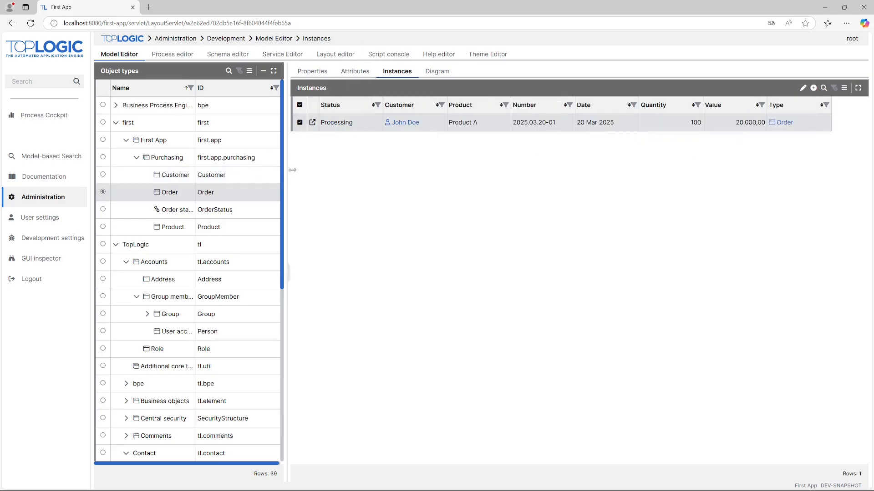
{"action": "left_click", "coordinate": [355, 71]}
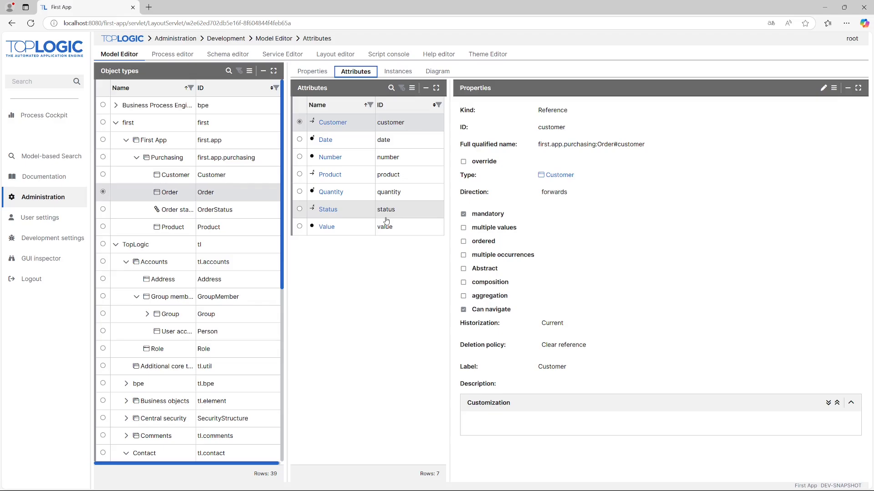
{"action": "left_click", "coordinate": [387, 158]}
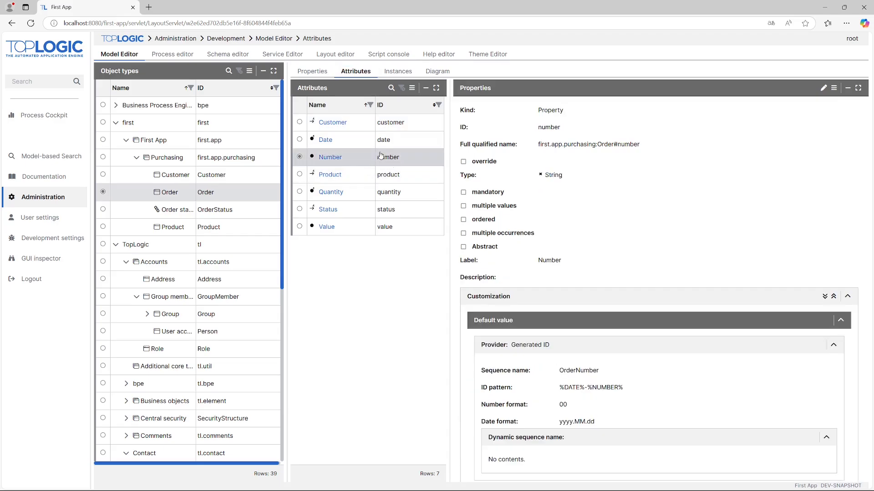
{"action": "left_click", "coordinate": [302, 75]}
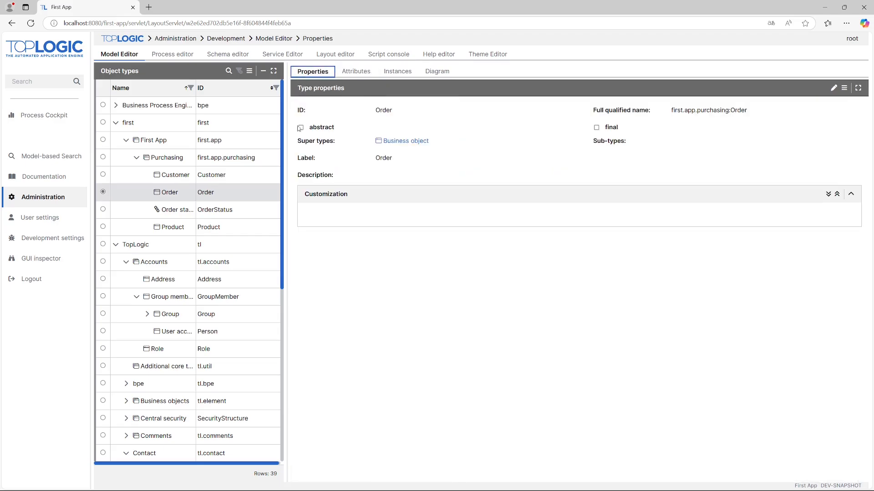
{"action": "left_click", "coordinate": [833, 87]}
{"action": "left_click", "coordinate": [350, 386]}
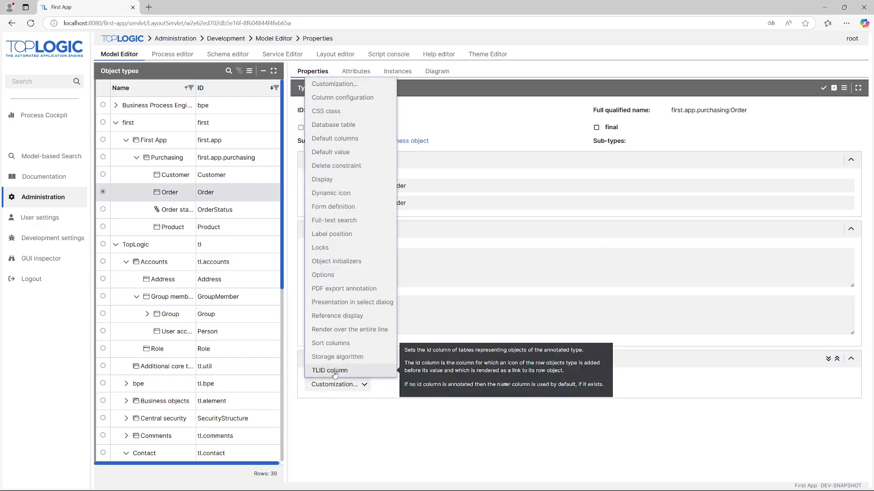
{"action": "left_click", "coordinate": [341, 371]}
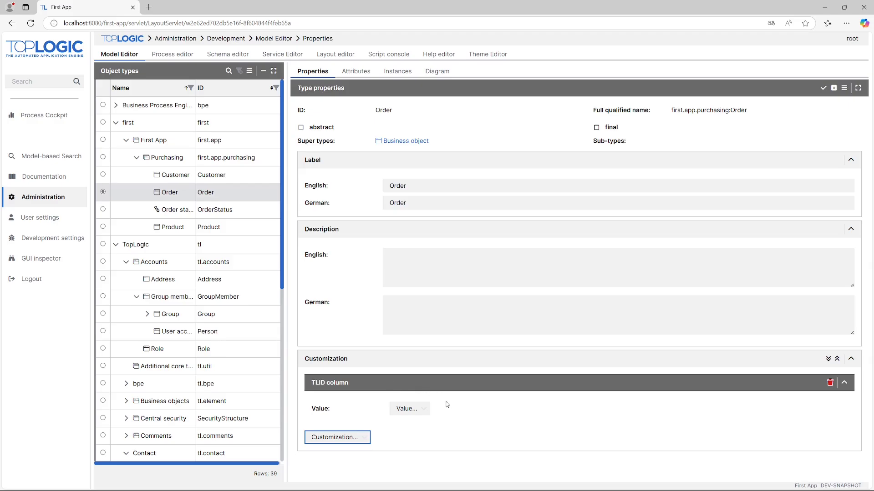
{"action": "left_click", "coordinate": [420, 408]}
{"action": "left_click", "coordinate": [407, 326]}
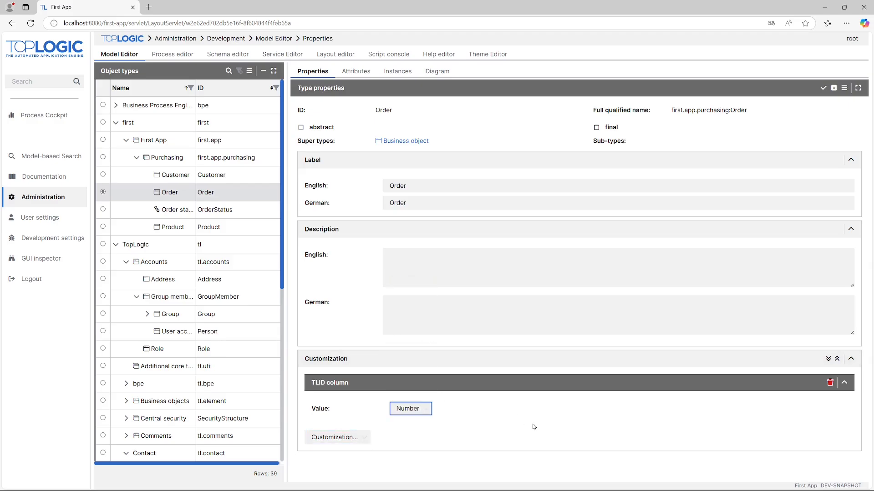
{"action": "left_click", "coordinate": [825, 87]}
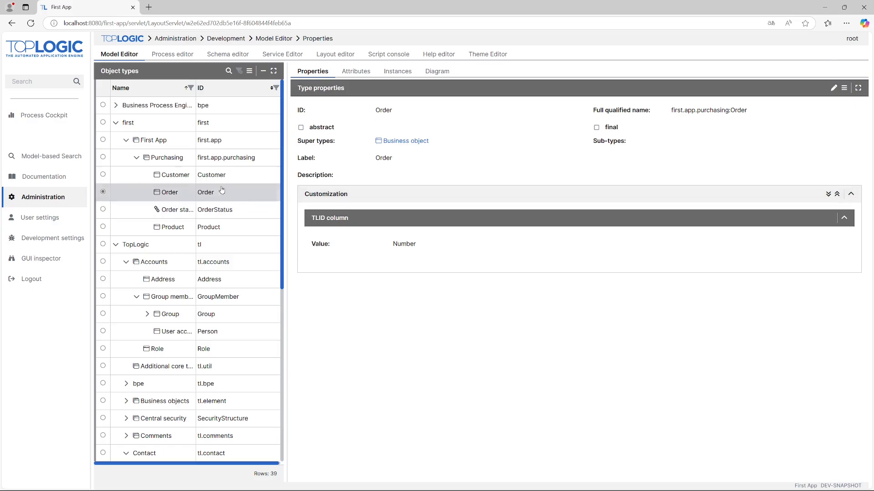
Step: Check the Order column in the Customer instances for how the assigned order is identified
{"action": "left_click", "coordinate": [175, 174]}
{"action": "left_click", "coordinate": [403, 72]}
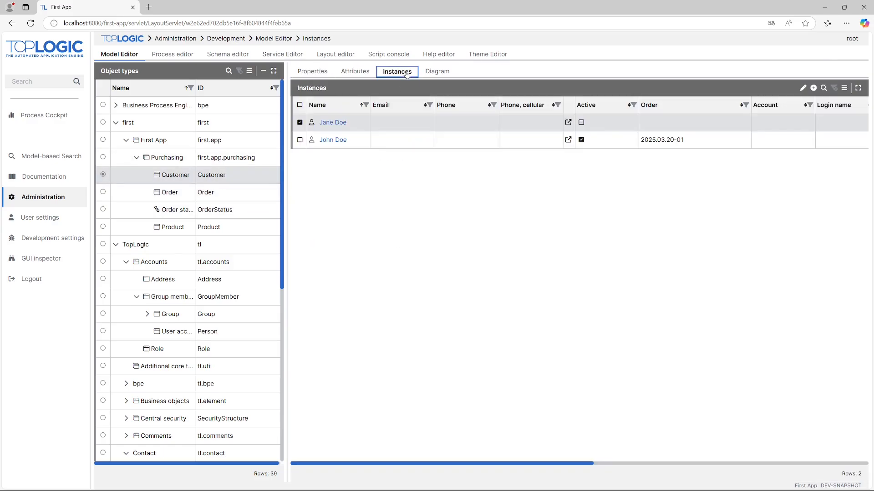
{"action": "left_click_drag", "start_coordinate": [643, 141], "coordinate": [683, 155]}
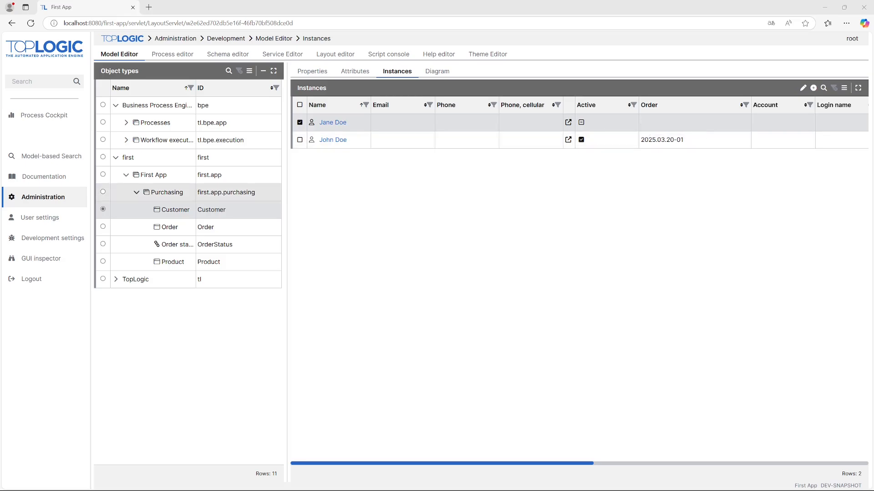
Step: Transfer the Purchasing module's configuration to the IDE
{"action": "left_click", "coordinate": [225, 196]}
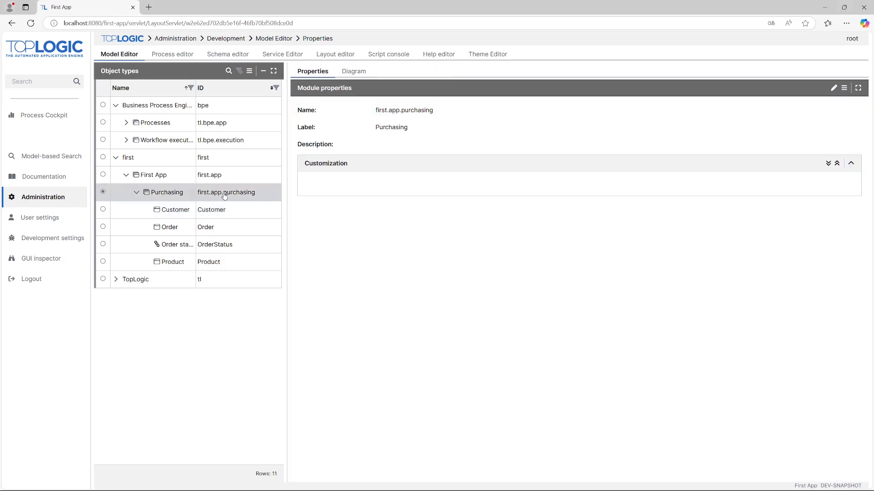
{"action": "left_click", "coordinate": [249, 73]}
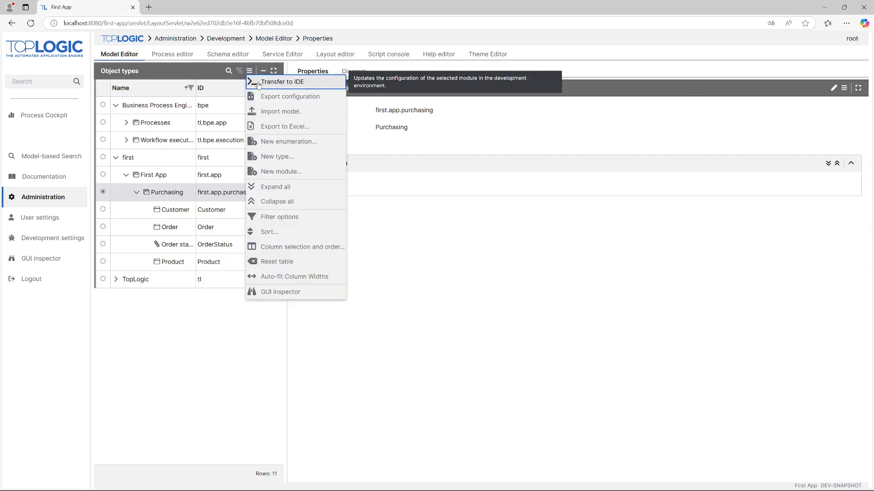
{"action": "left_click", "coordinate": [258, 83]}
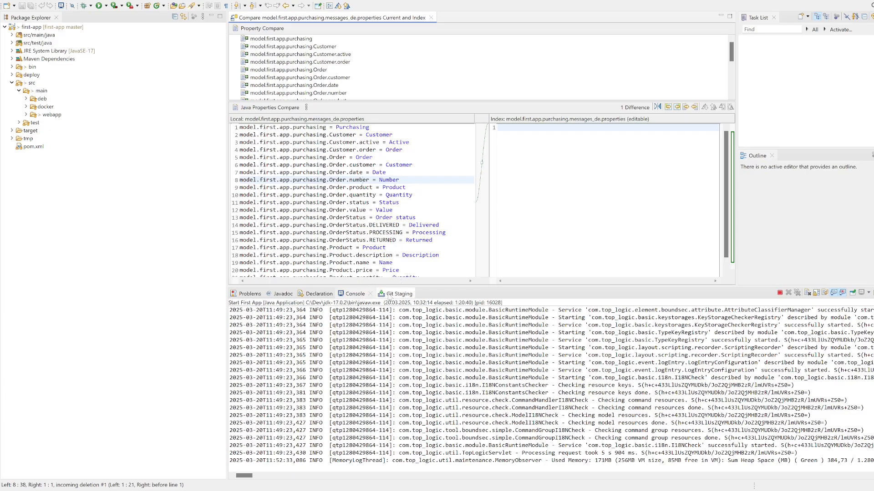
Step: In Eclipse, review the unstaged Git changes and open the comparison of first.app.purchasing.model.xml
{"action": "left_click", "coordinate": [390, 294]}
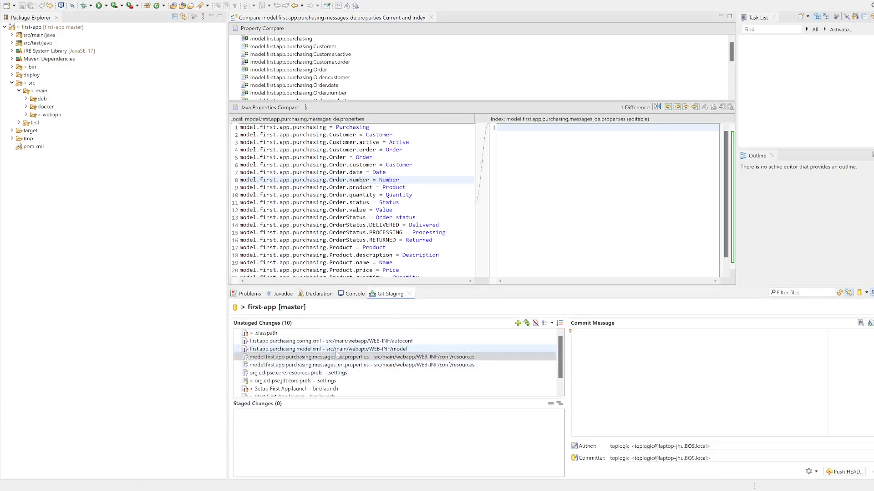
{"action": "left_click", "coordinate": [303, 358]}
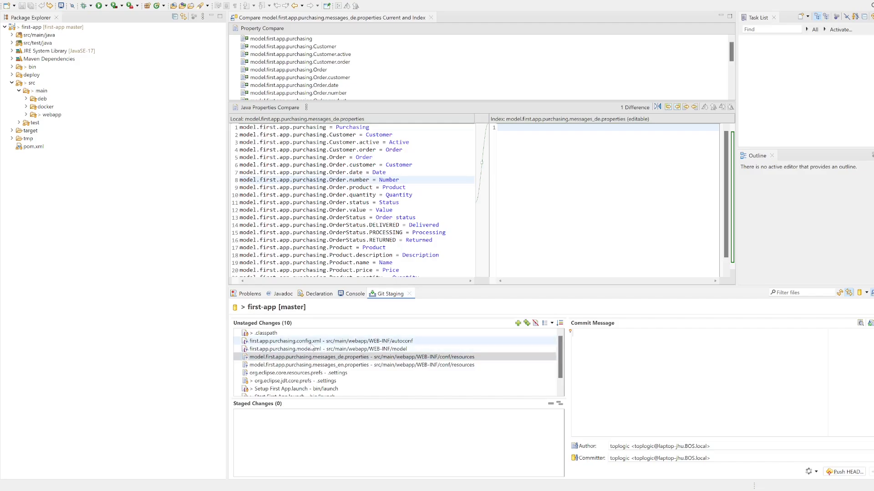
{"action": "left_click", "coordinate": [311, 343]}
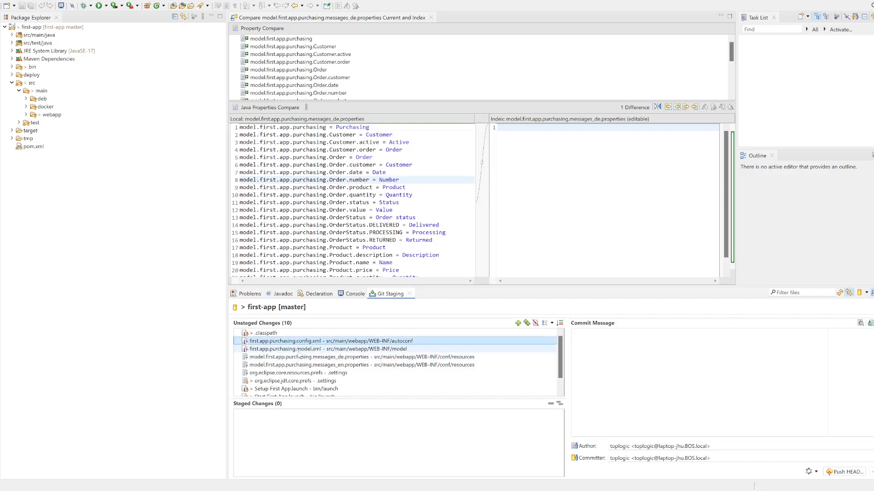
{"action": "double_click", "coordinate": [298, 349]}
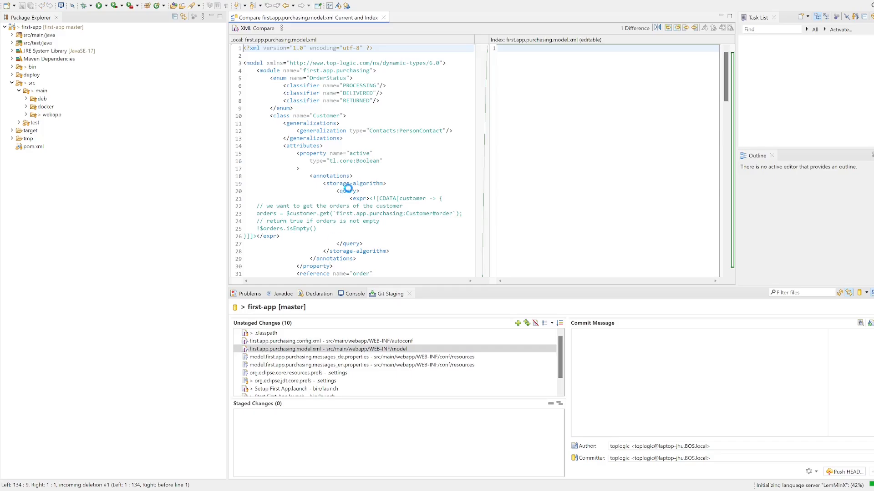
Step: Read through the Customer and Order class definitions in the transferred model XML
{"action": "key", "text": "ctrl+a"}
{"action": "scroll", "coordinate": [436, 169], "scroll_direction": "up", "scroll_amount": 20}
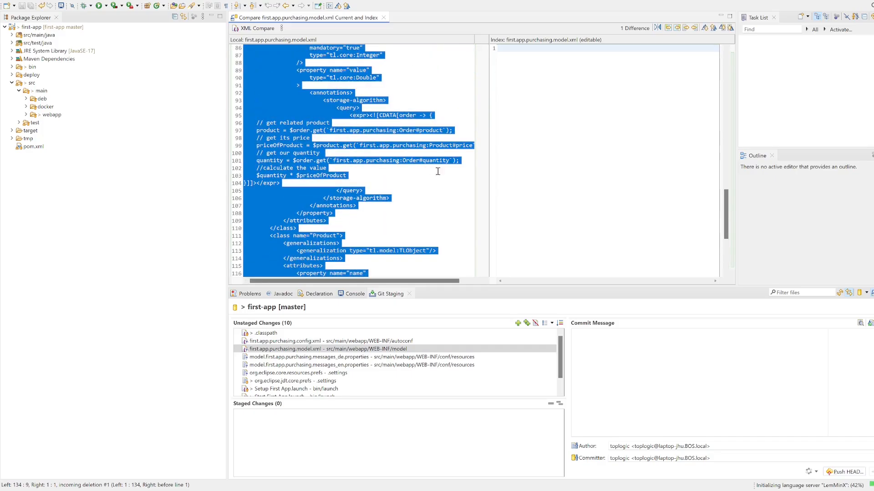
{"action": "scroll", "coordinate": [414, 155], "scroll_direction": "up", "scroll_amount": 9}
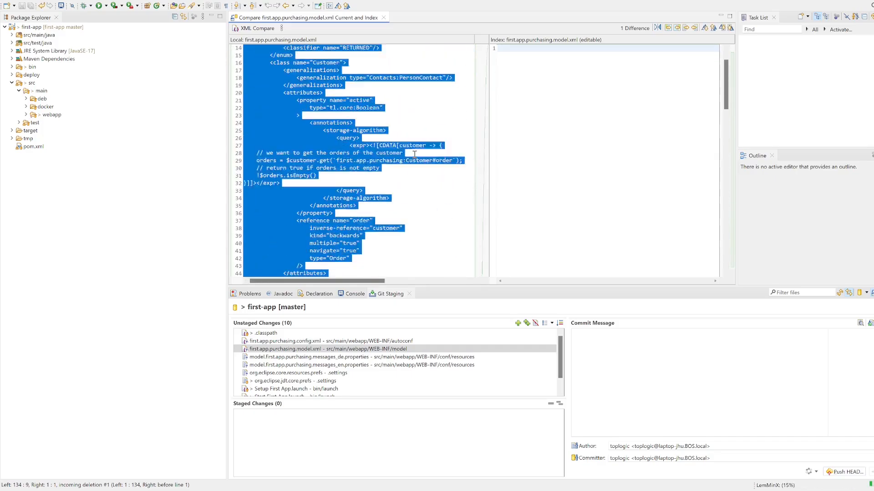
{"action": "left_click", "coordinate": [354, 140]}
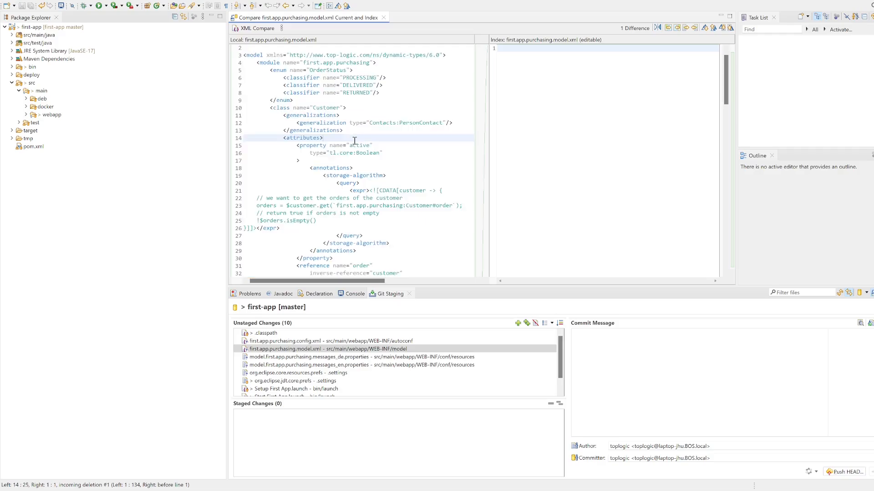
{"action": "scroll", "coordinate": [375, 174], "scroll_direction": "down", "scroll_amount": 3}
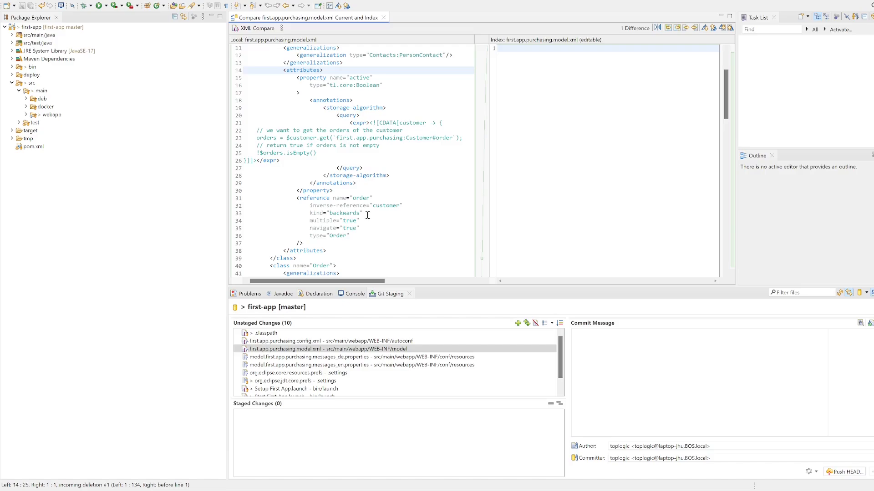
{"action": "scroll", "coordinate": [368, 215], "scroll_direction": "down", "scroll_amount": 9}
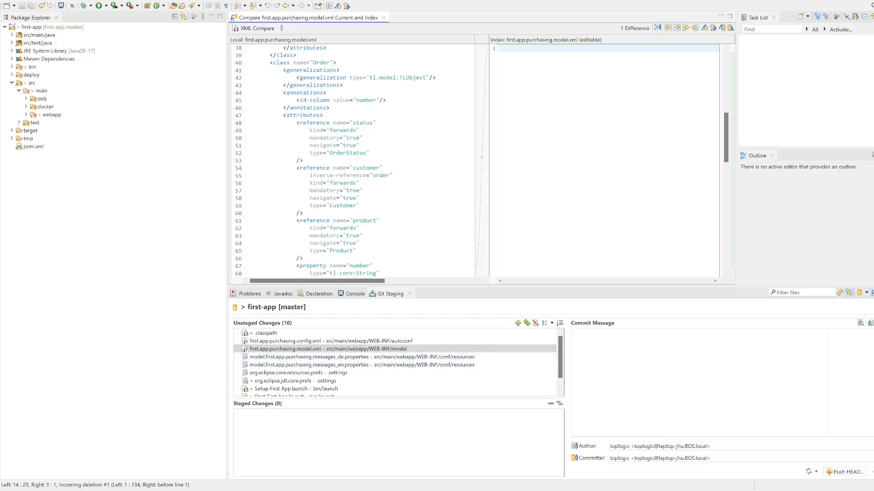
Step: Switch back to TopLogic in the browser and display the Purchasing module's diagram
{"action": "key", "text": "alt+Tab"}
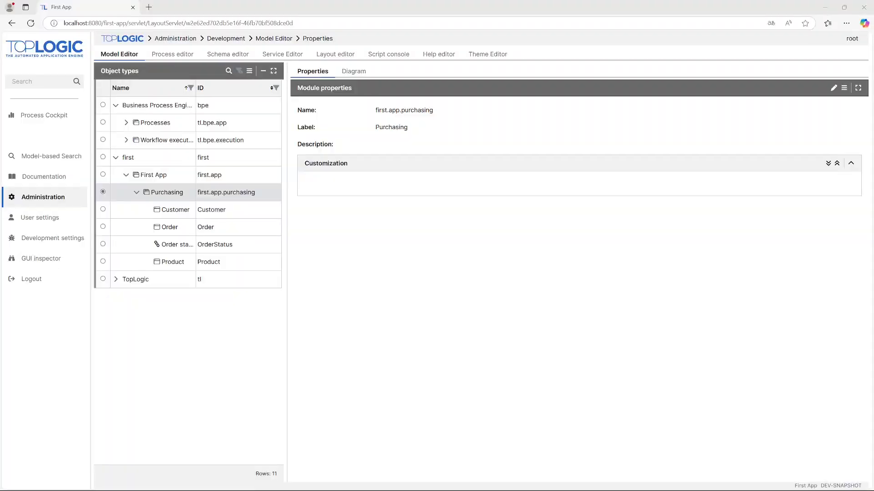
{"action": "left_click", "coordinate": [353, 71]}
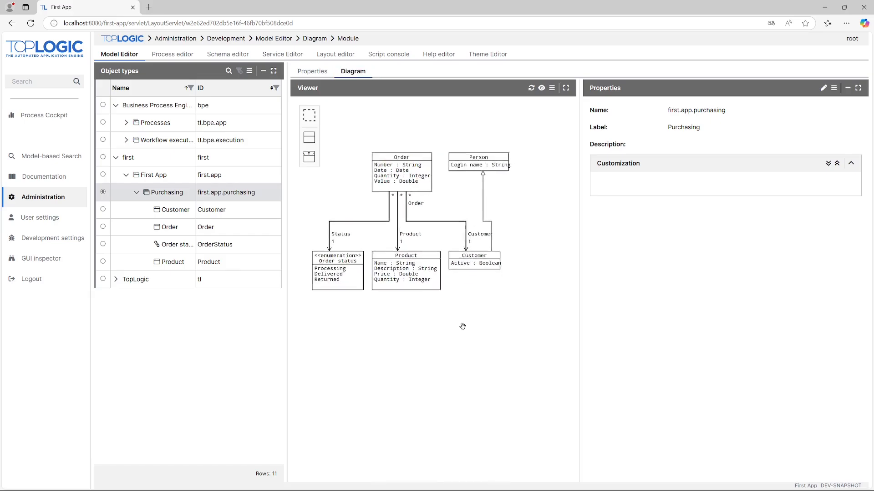